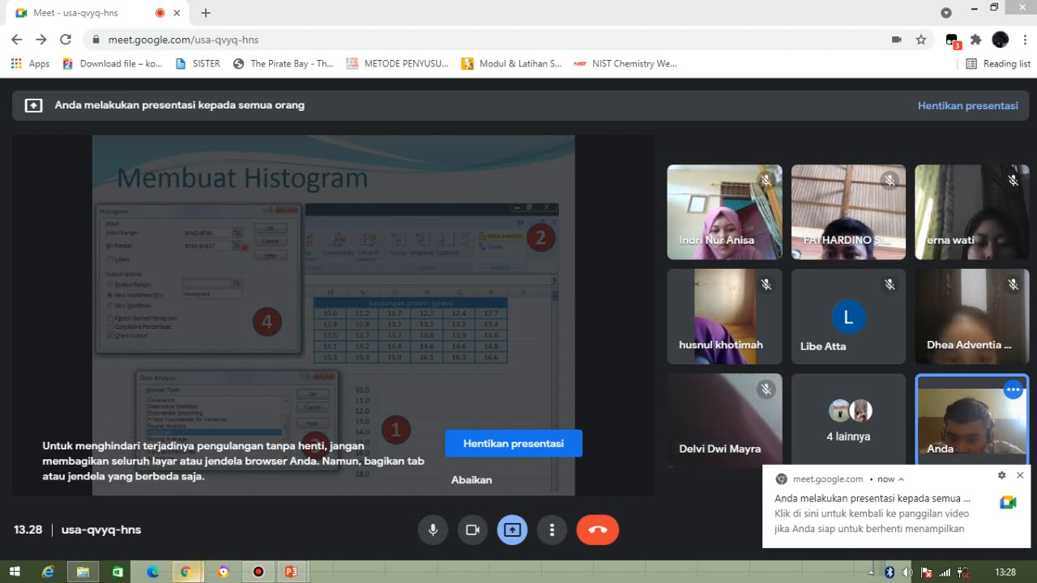
Step: Create a blank Excel workbook and move its window aside to uncover the slide's histogram dialog pictures
mouse_move(186, 572)
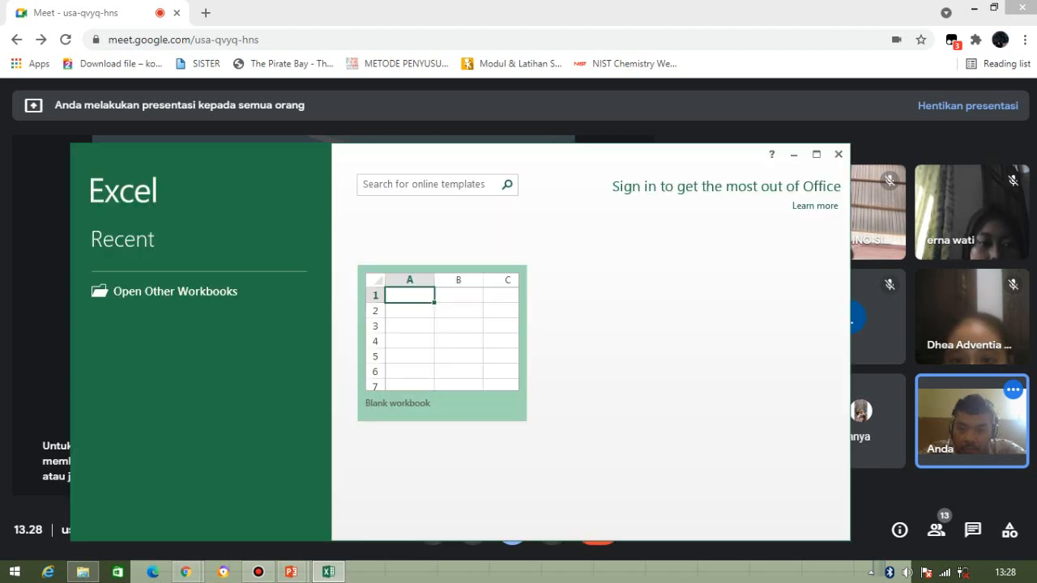
left_click(442, 342)
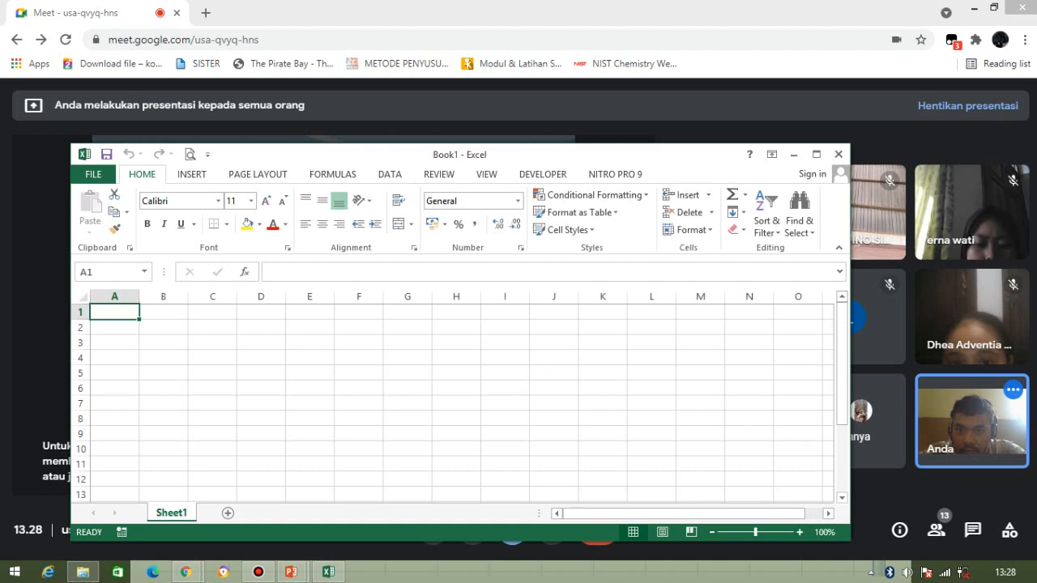
left_click_drag(519, 155, 815, 153)
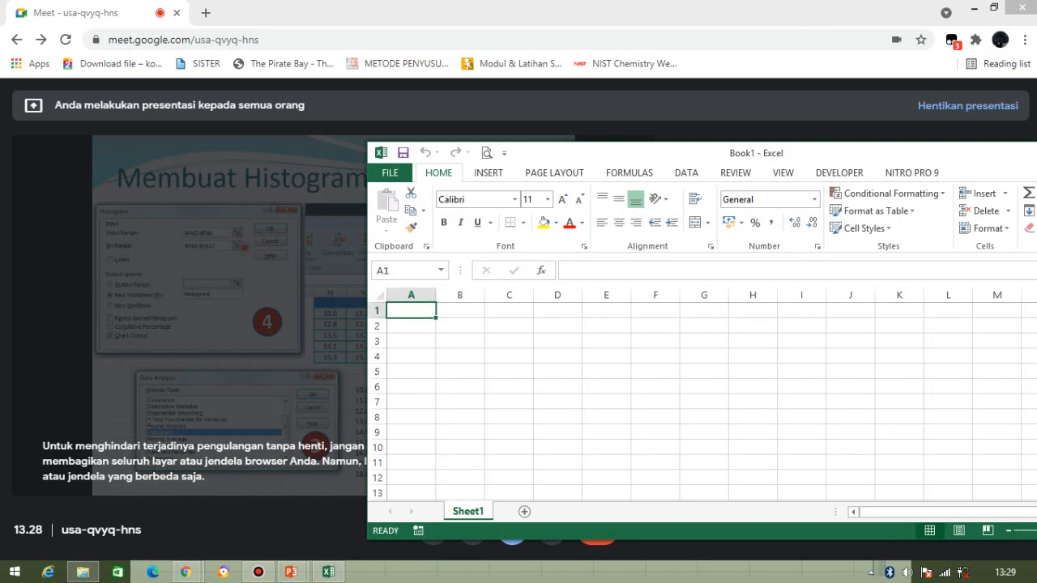
Step: Enter 10,6 with a decimal comma in cell A1
type("10")
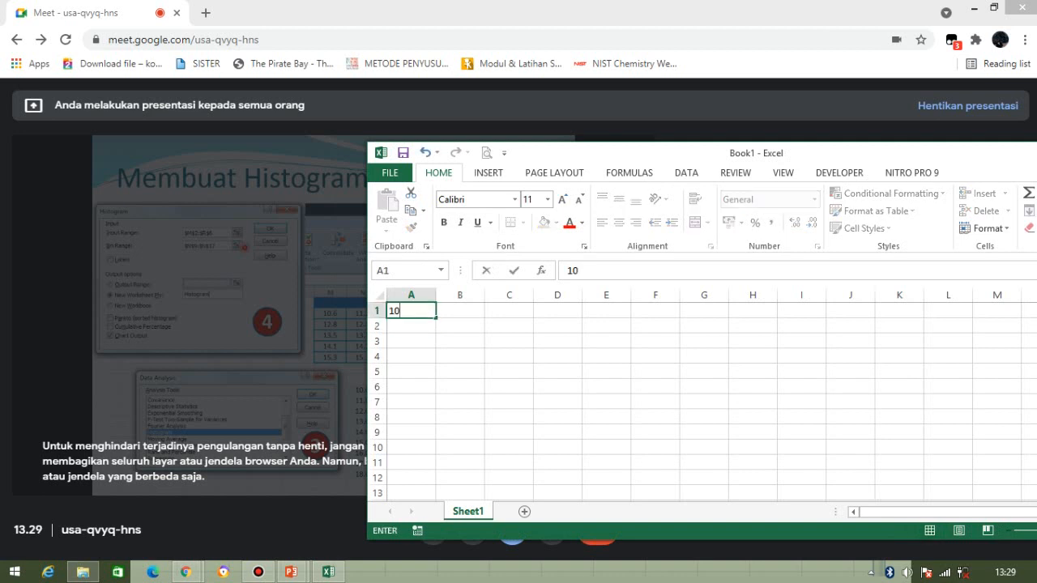
type(",6")
key("Return")
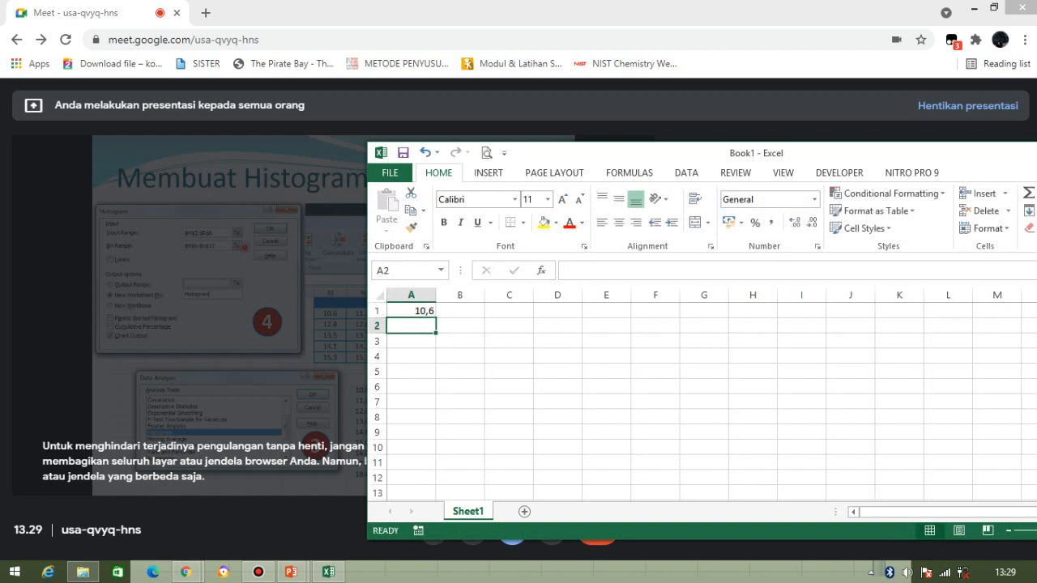
Step: Fill cells A1 to A4 with the protein values 10.6, 12.8, 13.5 and 14.1, using decimal points
left_click(411, 311)
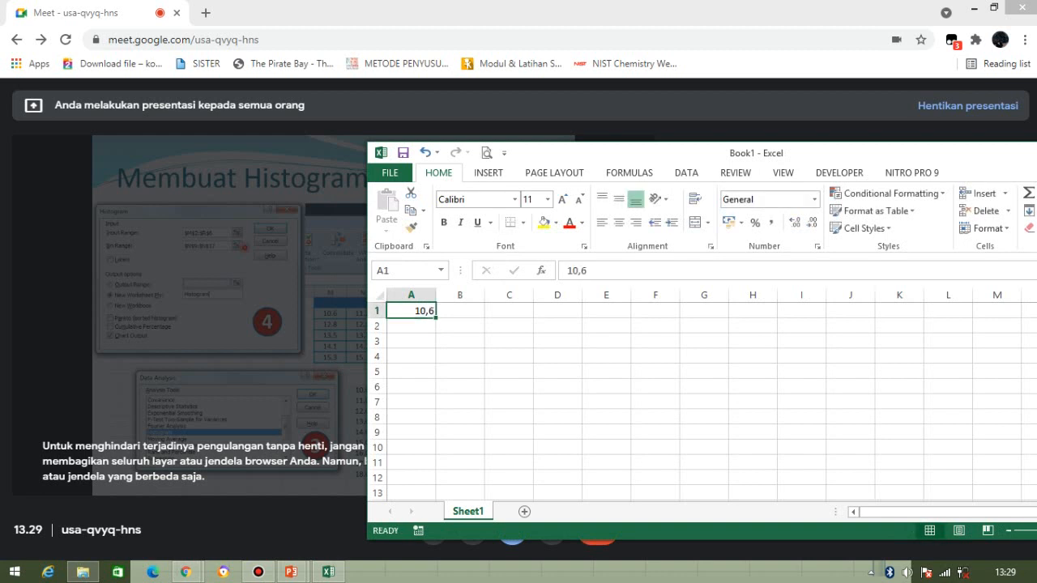
type("10.6")
key("Return")
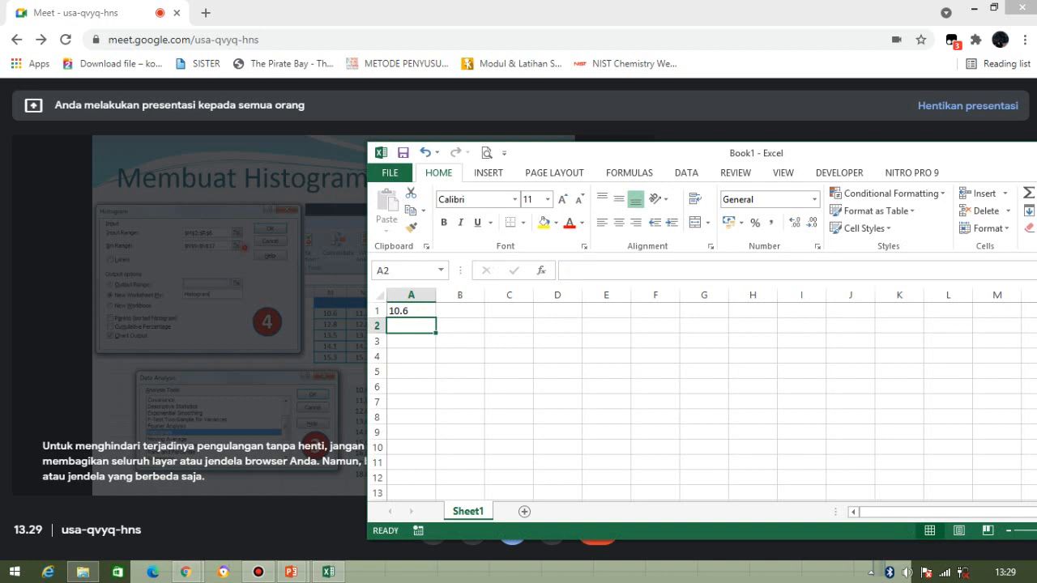
type("12.8")
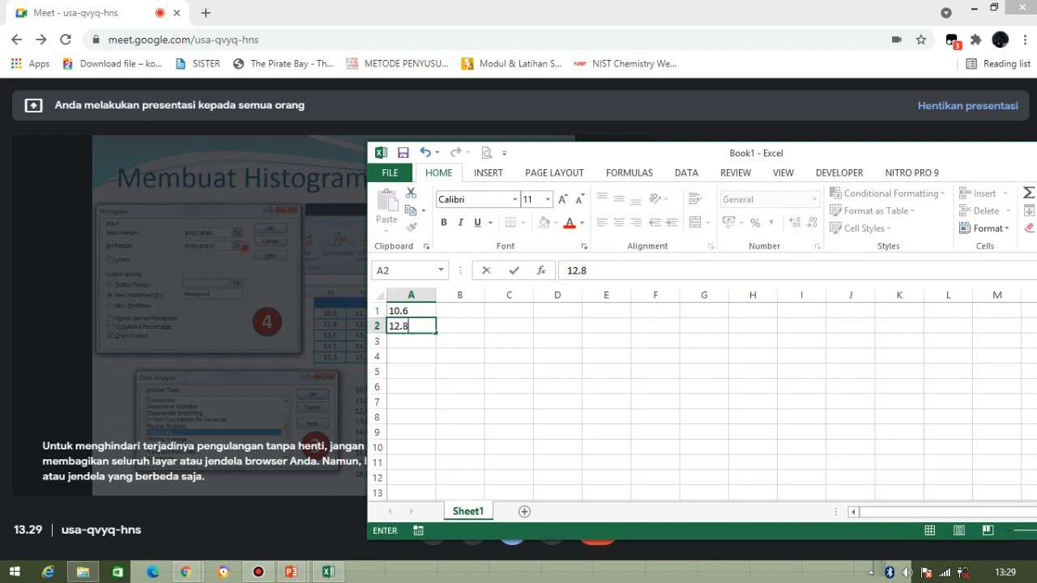
key("Return")
type("13")
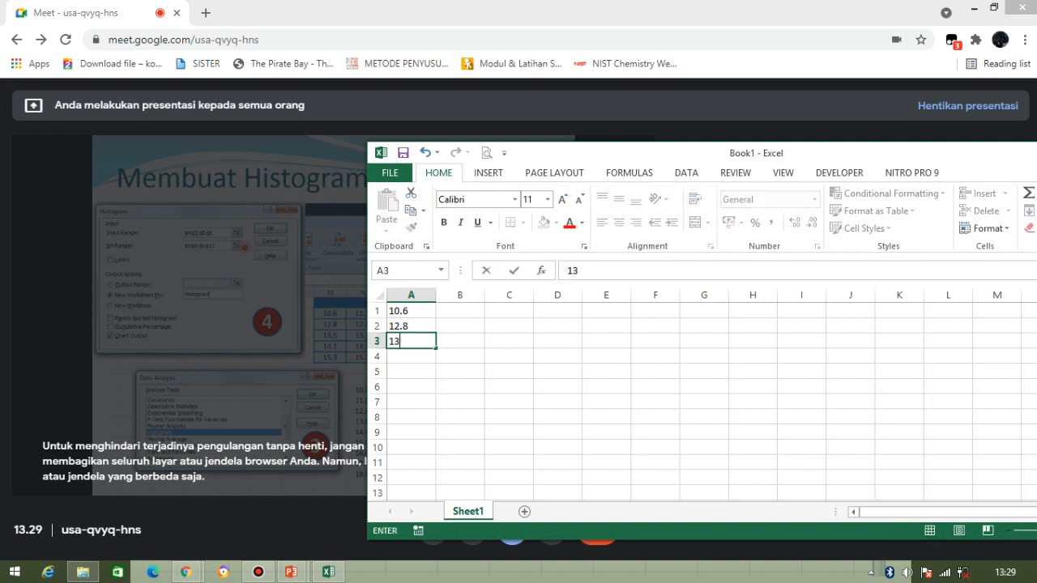
type(".5")
key("Return")
type("14.")
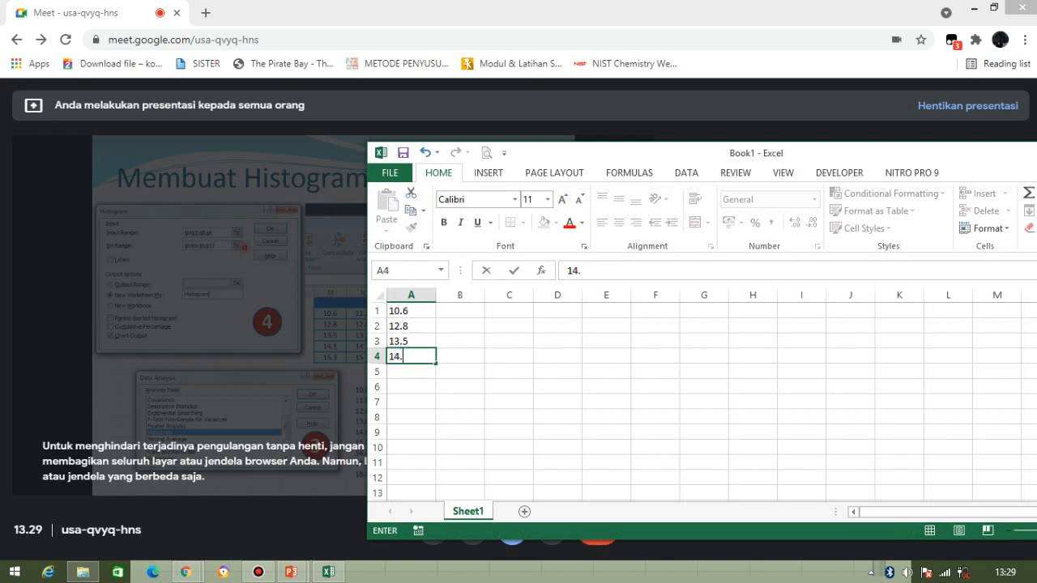
type("1")
key("Return")
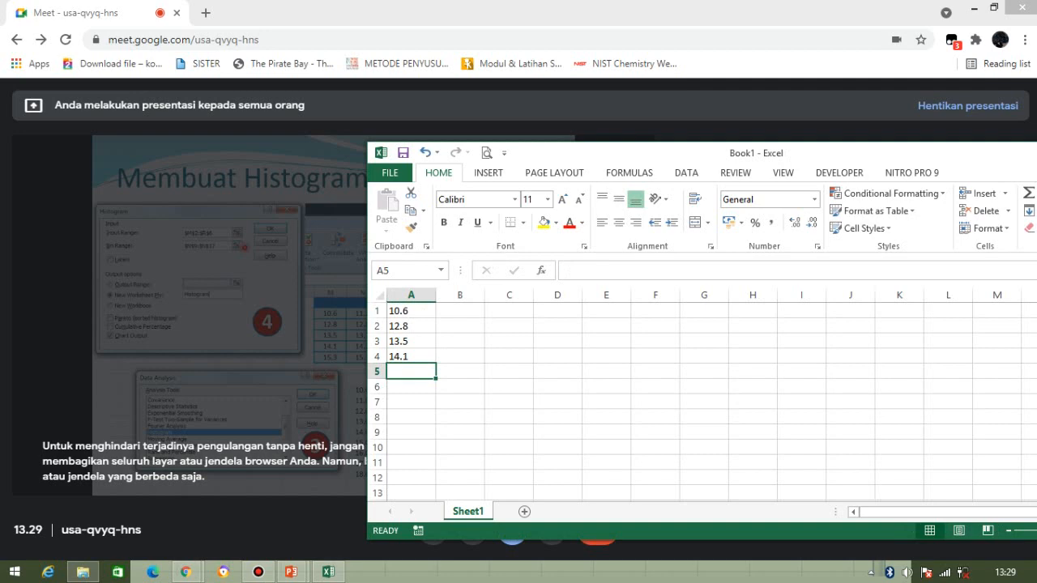
Step: Consult the "Membuat Histogram" slide show, return to the workbook and enter 15.3 in cell A5
key("alt+Tab")
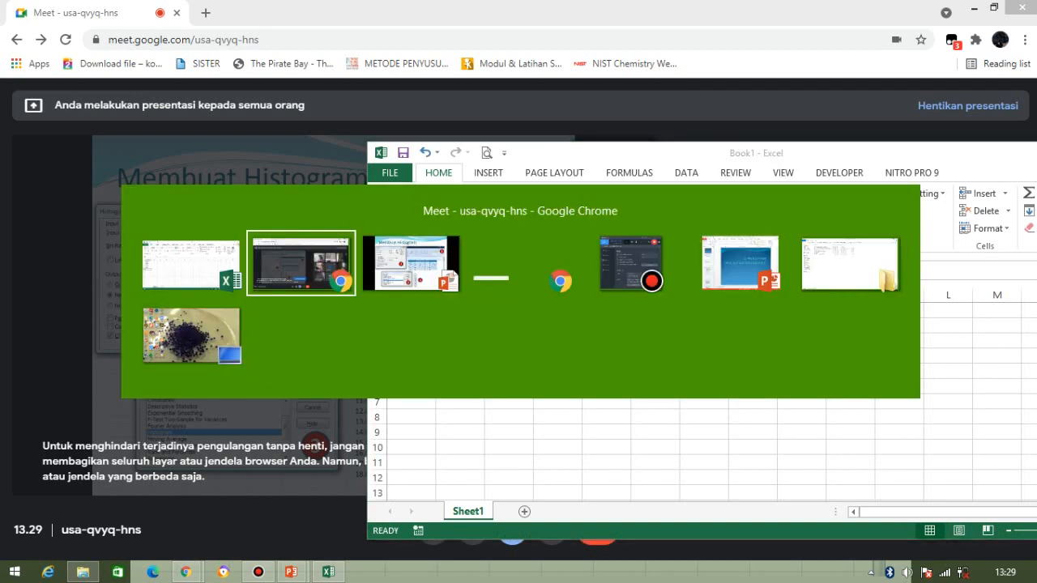
key("alt+Tab")
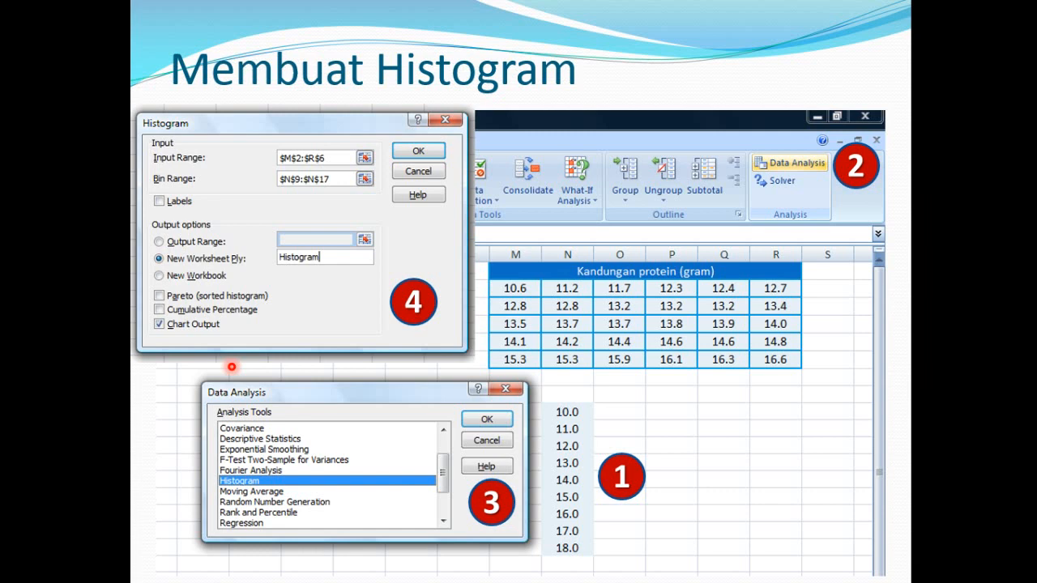
key("alt+Tab")
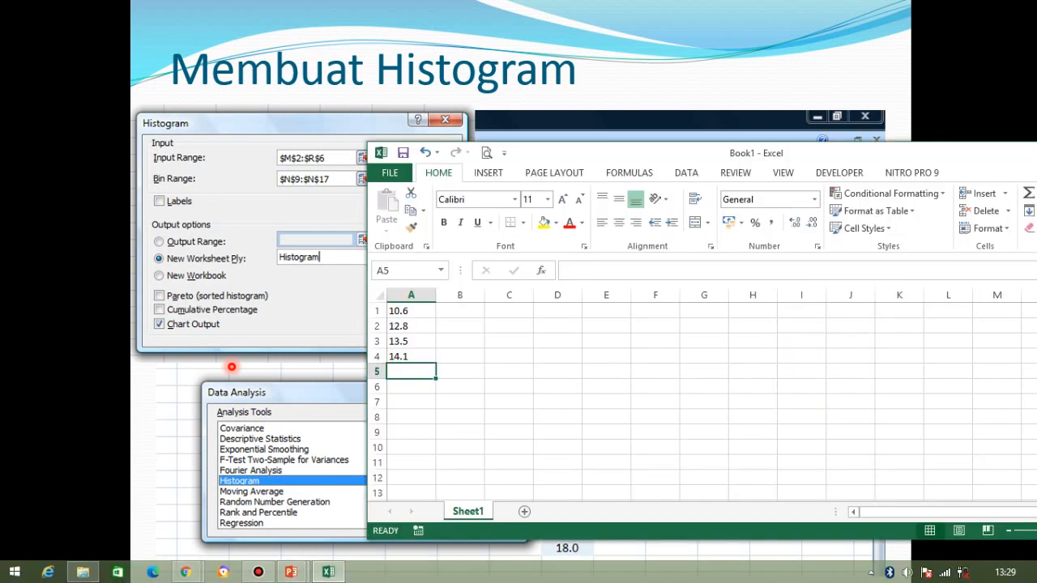
type("15")
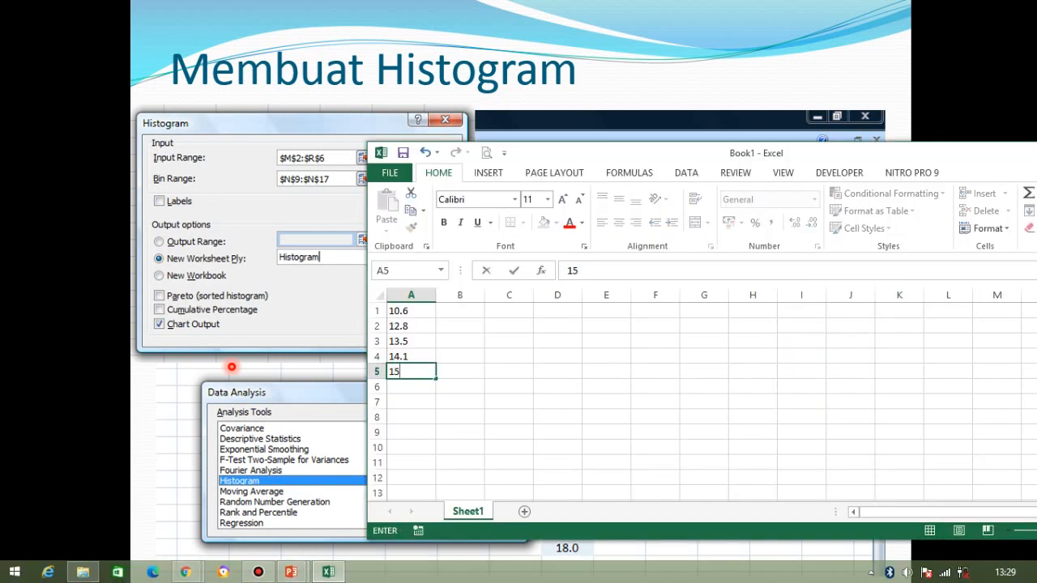
type(".3")
key("Tab")
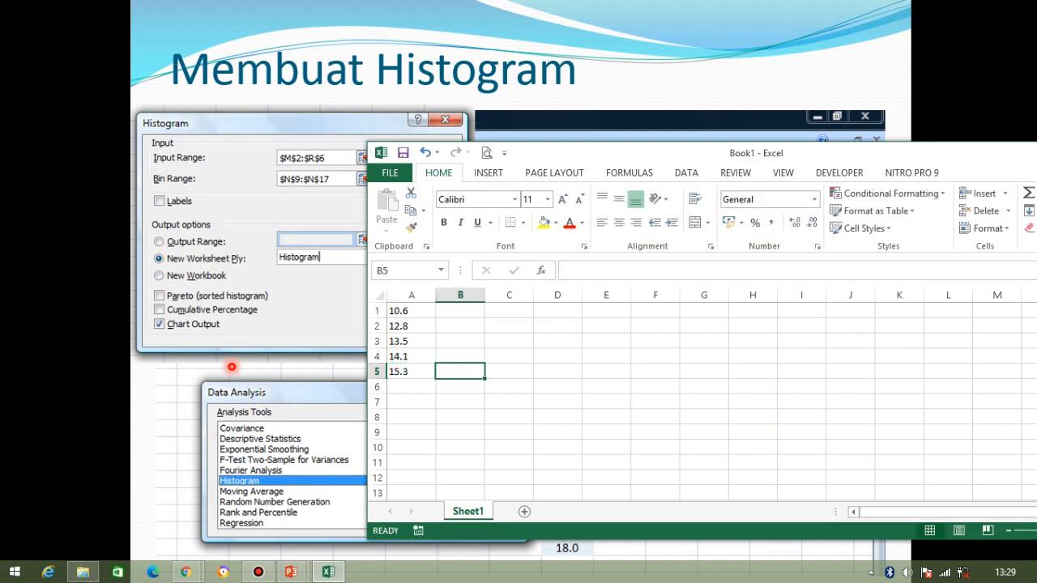
Step: Start the second data column by entering 11.2 in cell B1
key("Down")
key("Up")
key("Up")
key("Up")
key("Up")
key("Up")
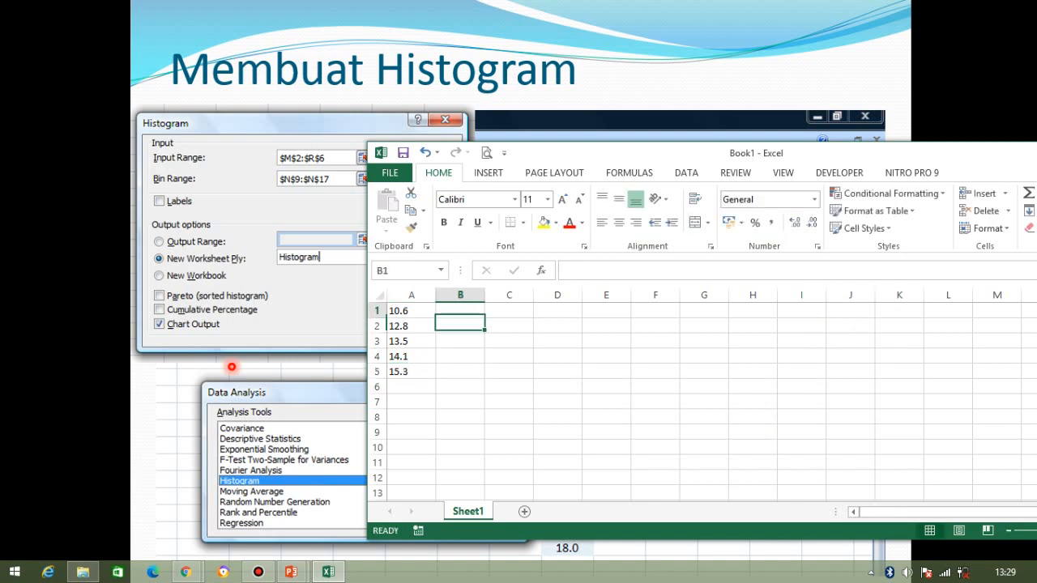
type("11.2")
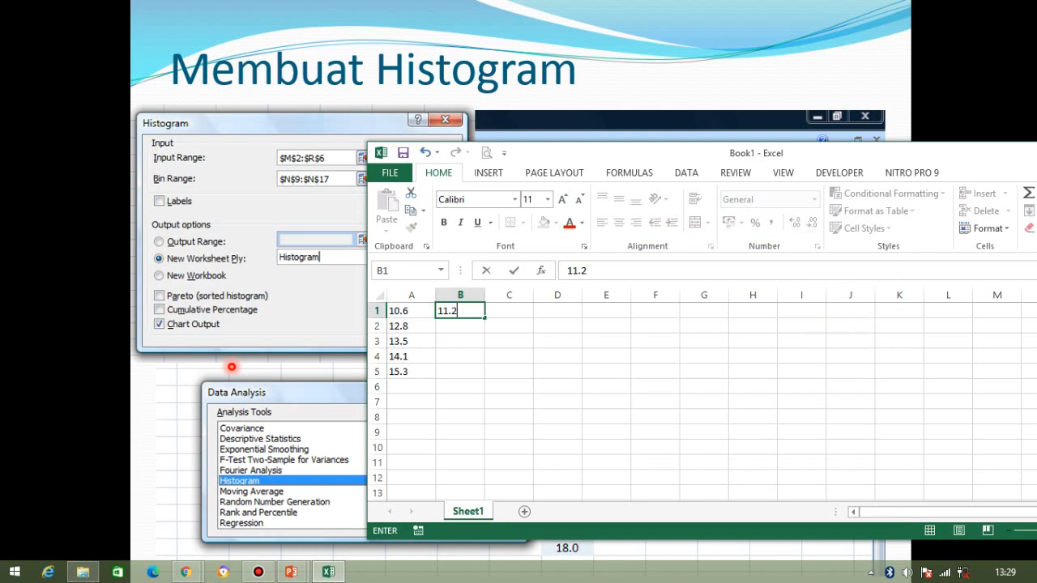
key("Return")
Step: Check the slide's protein table and enter 12.8 and 13.7 in cells B2 and B3
key("alt+Tab")
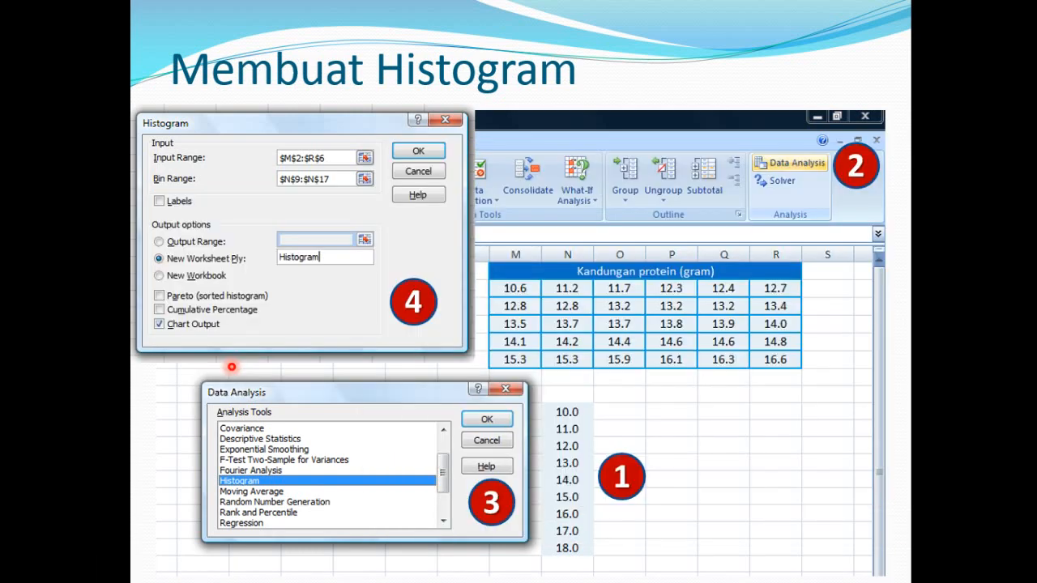
key("alt+Tab")
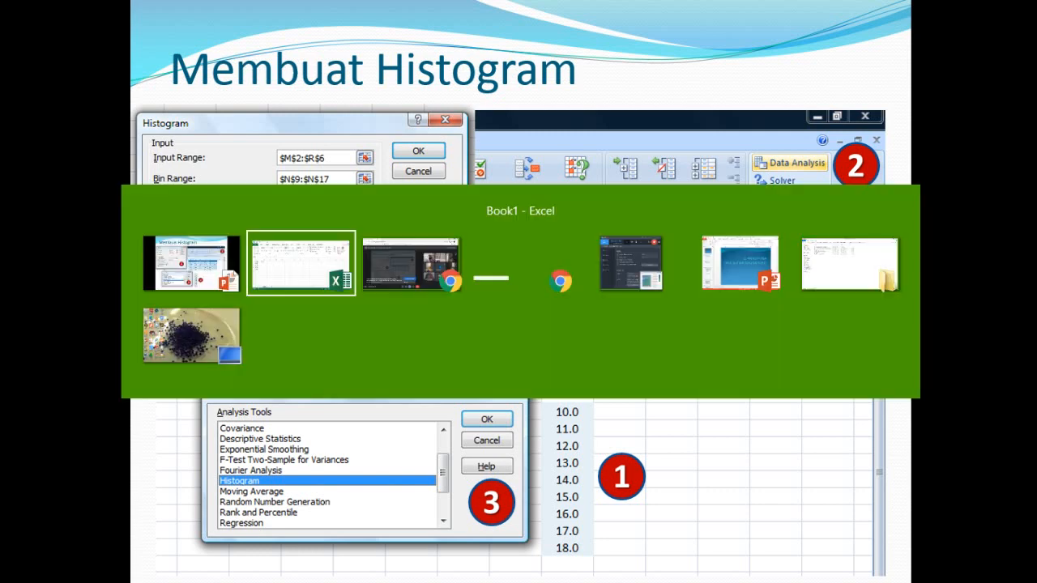
type("12")
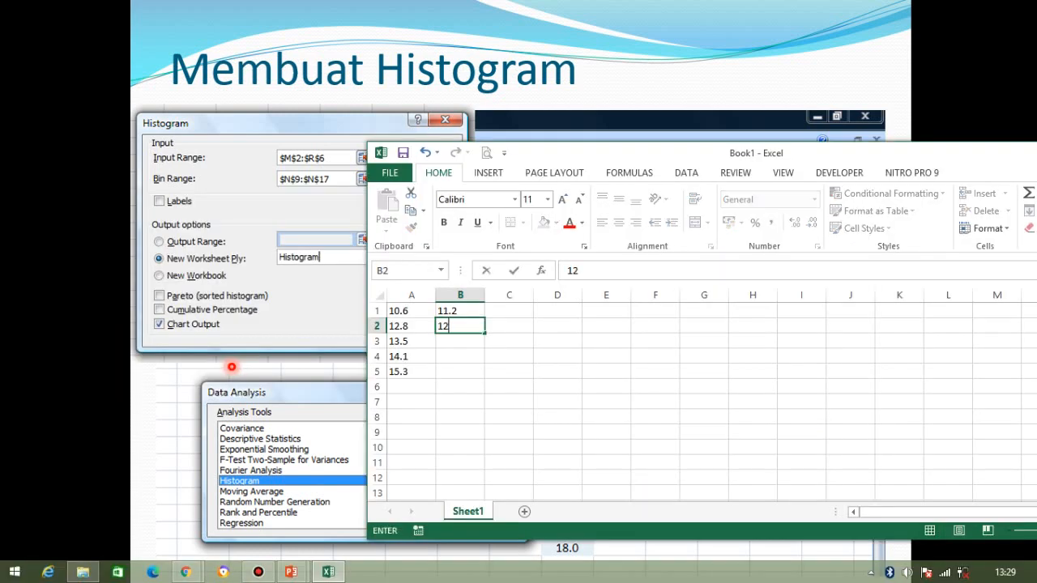
type(".8")
key("Return")
type("13")
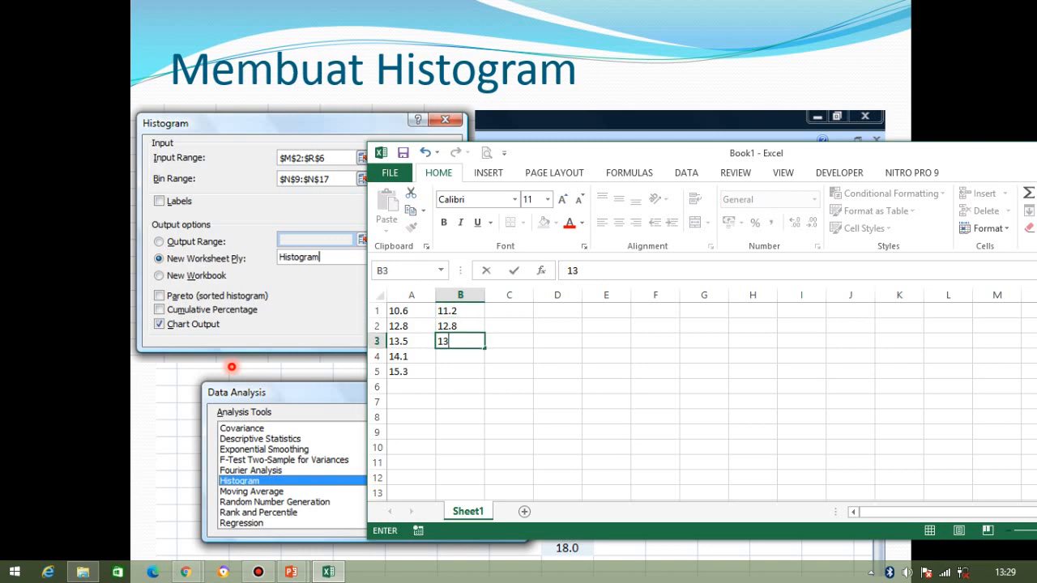
type(".7")
key("Return")
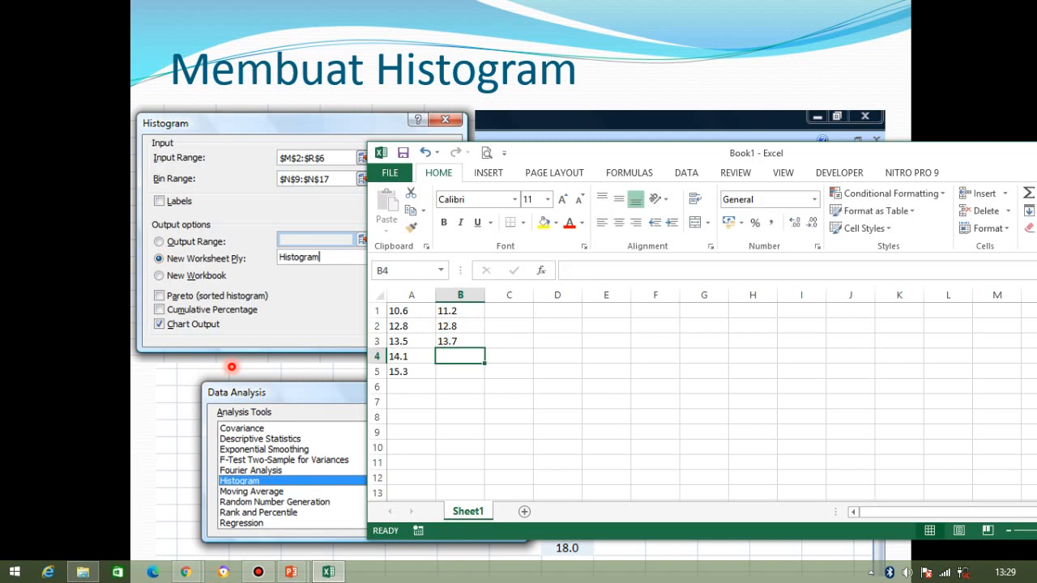
Step: Consult the slide's table again and enter 14.2 and 15.3 in cells B4 and B5
key("alt+Tab")
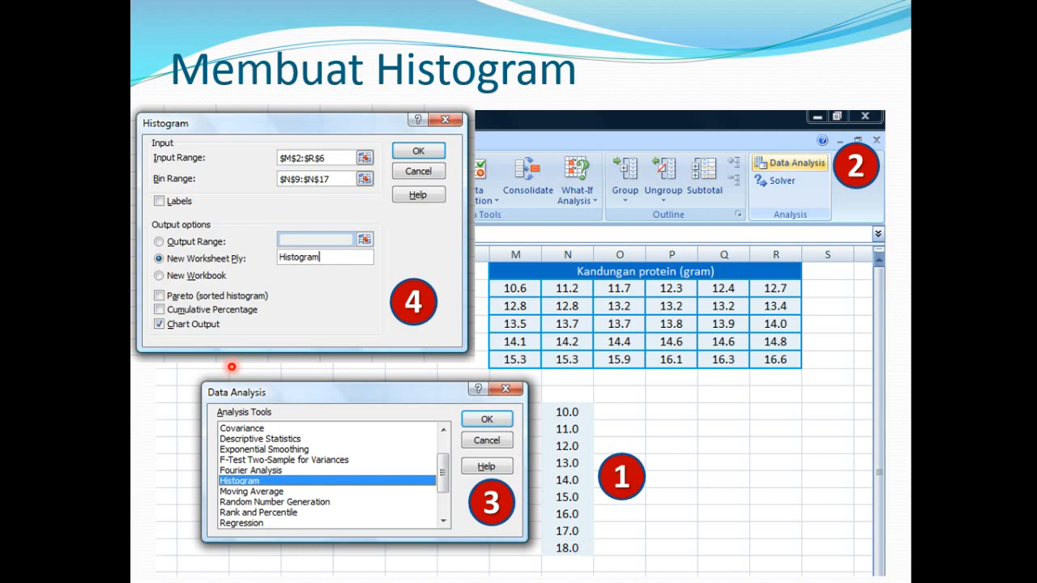
key("alt+Tab")
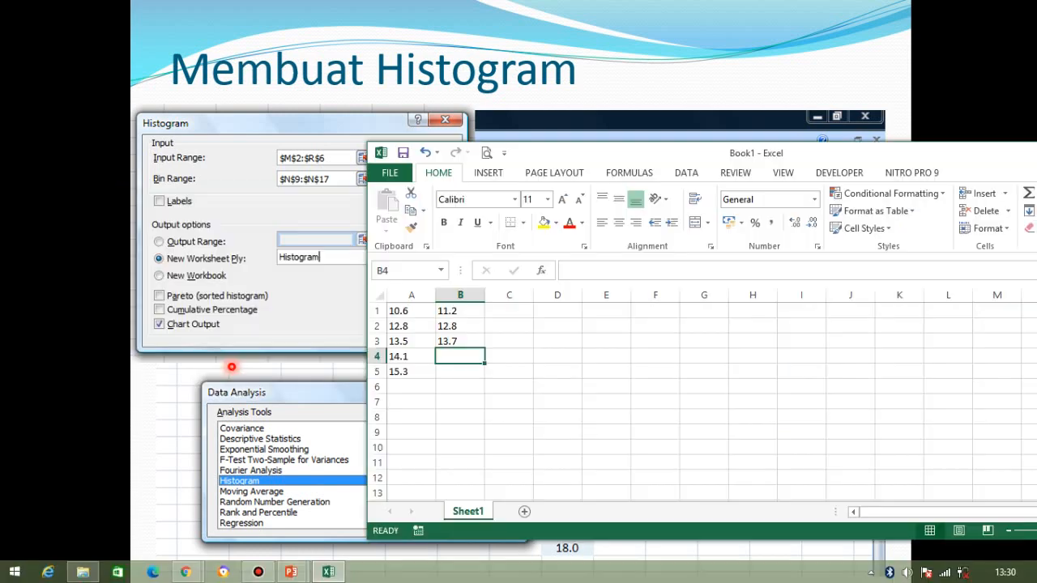
type("14.2")
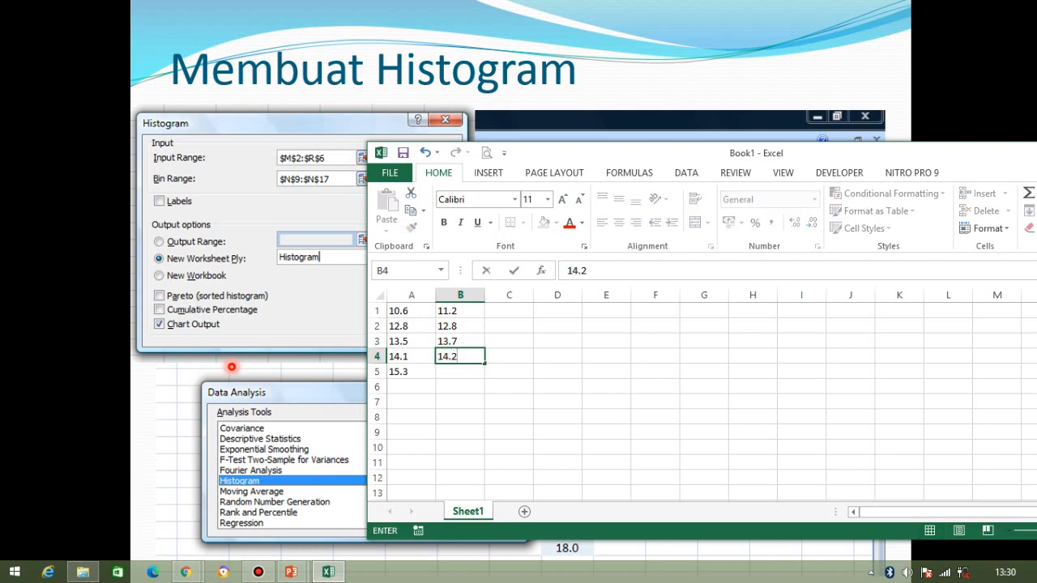
key("Return")
type("15.")
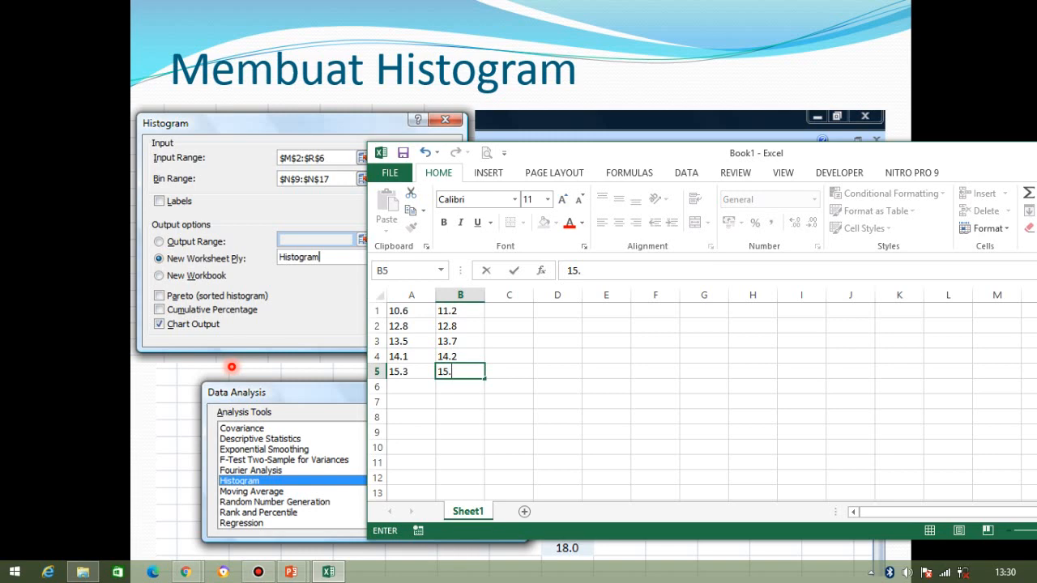
type("3")
key("ctrl+Return")
Step: Start the third data column by entering 11.7, 13.2 and 13.7 in cells C1 to C3
key("Right")
key("Up")
key("Up")
key("Up")
key("Up")
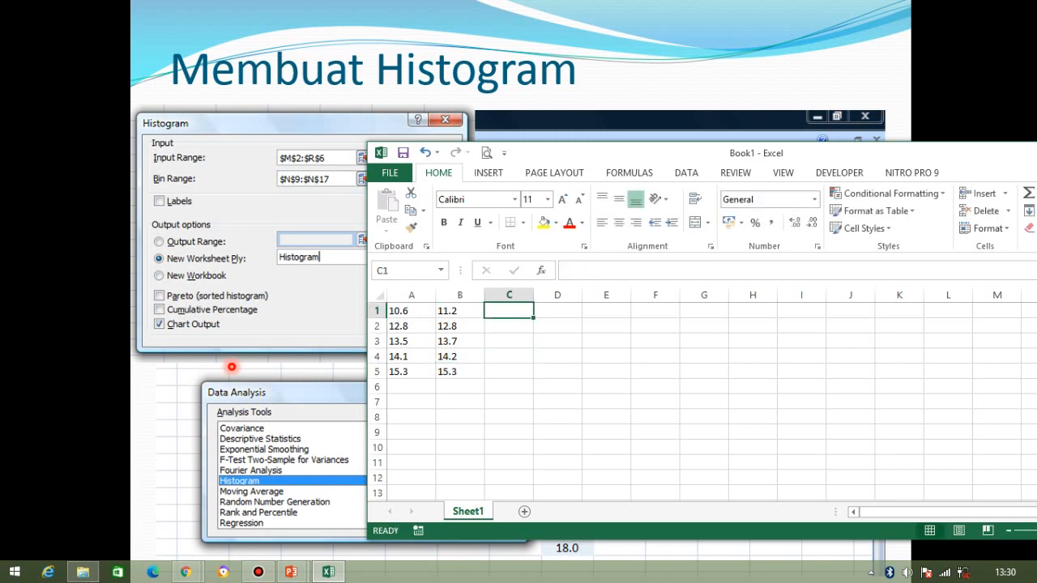
type("11.7")
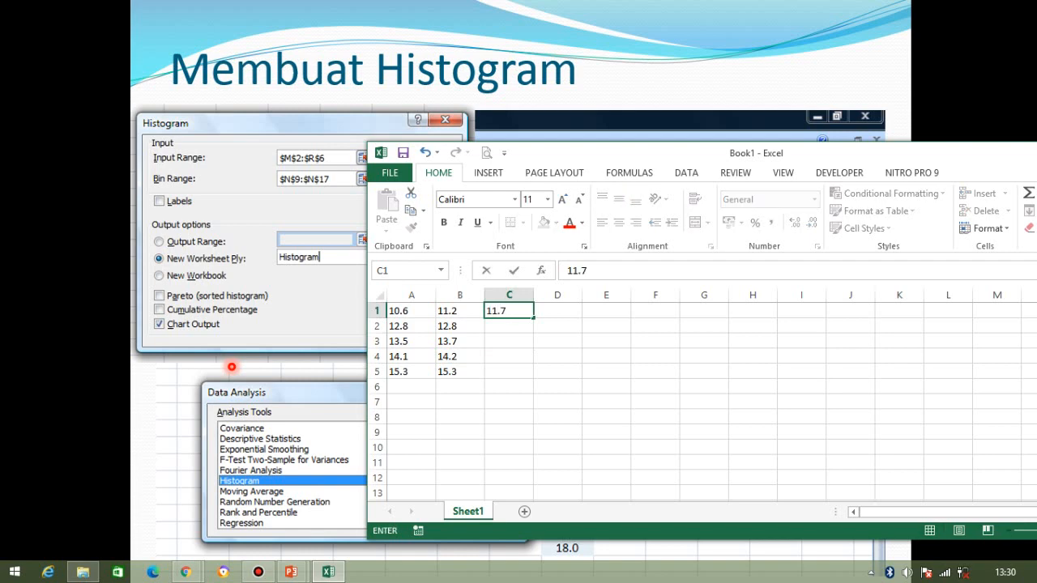
key("Return")
type("13.2")
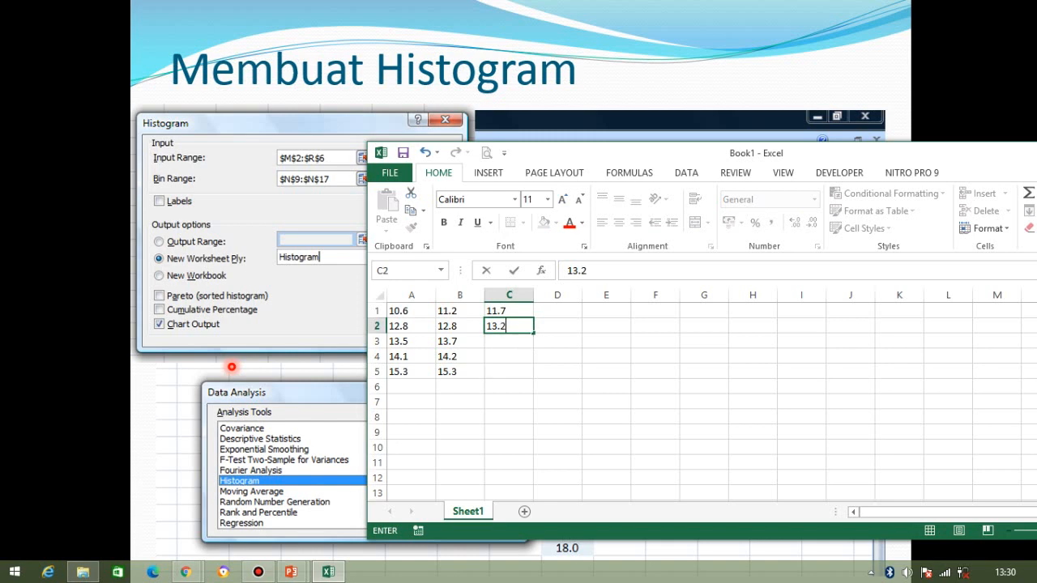
key("Return")
type("13.7")
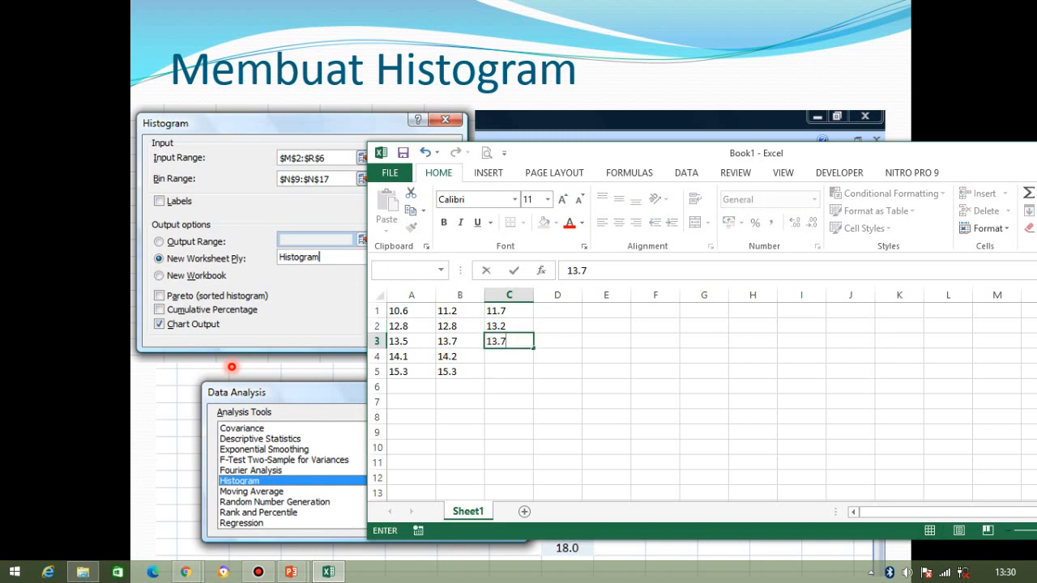
key("Return")
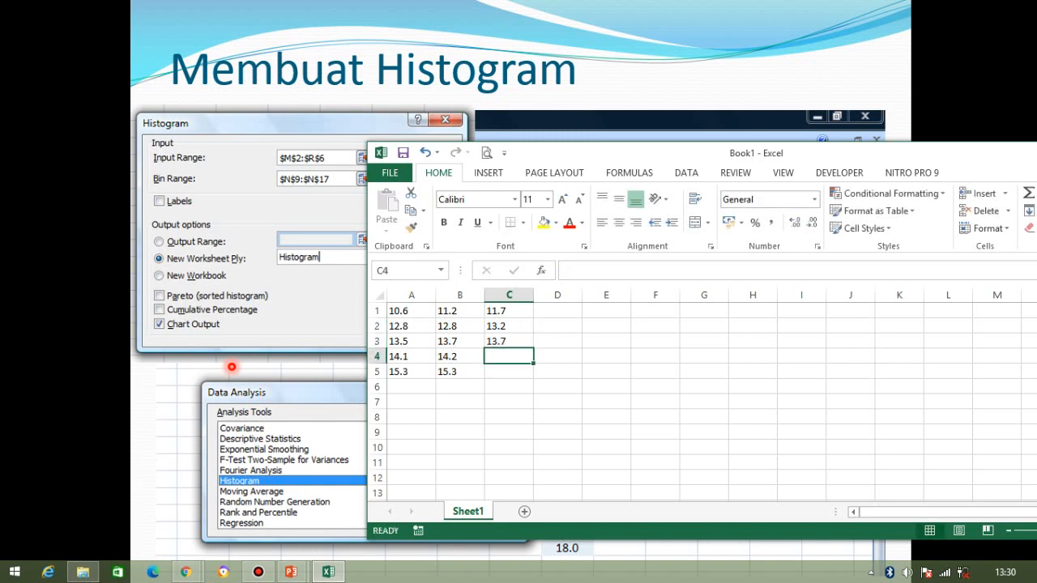
Step: Enter 14.4 and 15.9 in cells C4 and C5, and return to the top of column C
type("14.4")
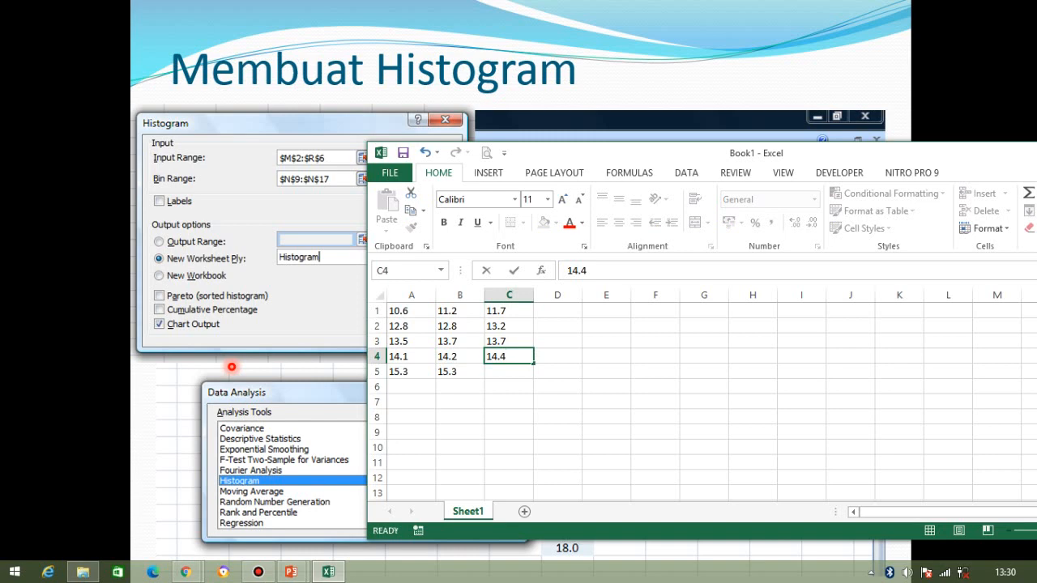
key("Return")
type("15.9")
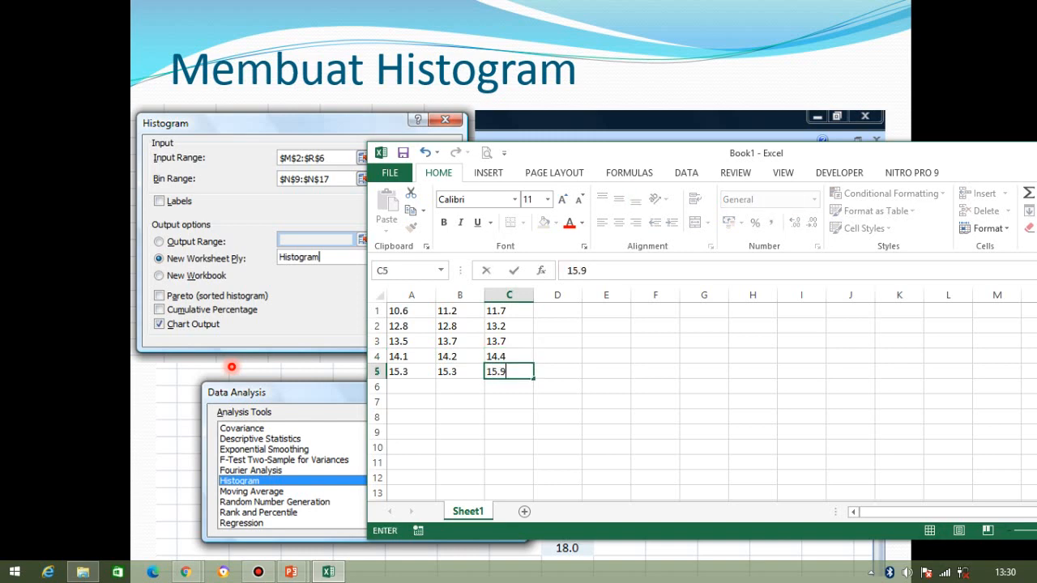
key("Return")
key("Up")
key("Up")
key("Up")
key("Up")
key("Up")
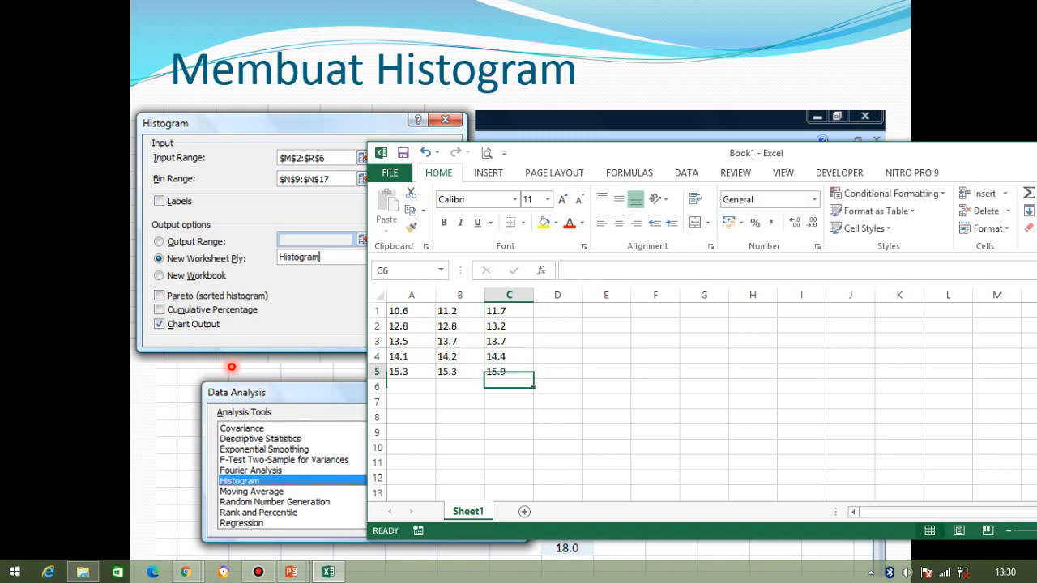
Step: Start the fourth data column by entering 12.3, 13.2 and 13.8 in cells D1 to D3
key("Right")
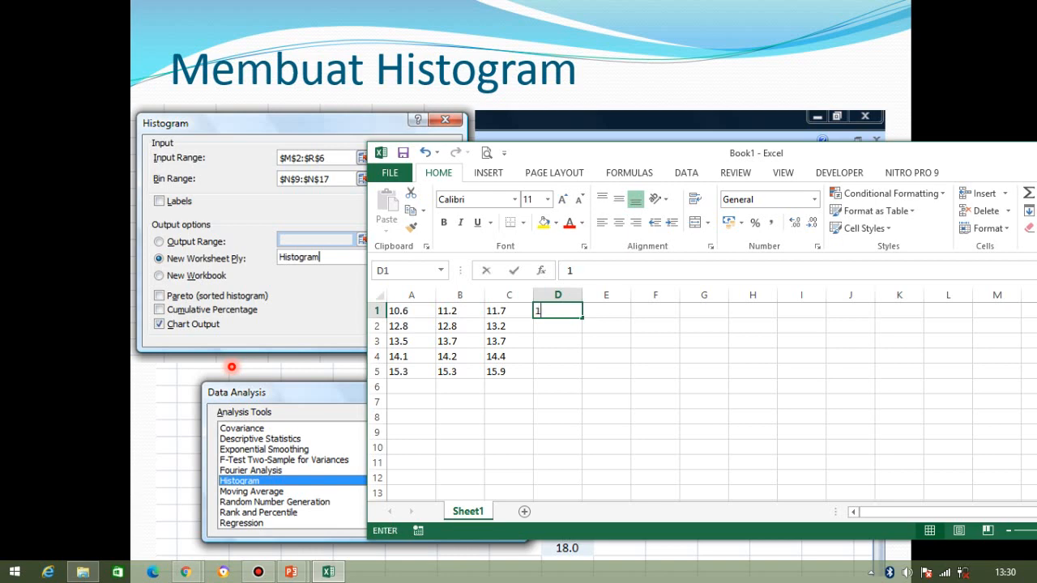
type("12.3")
key("Return")
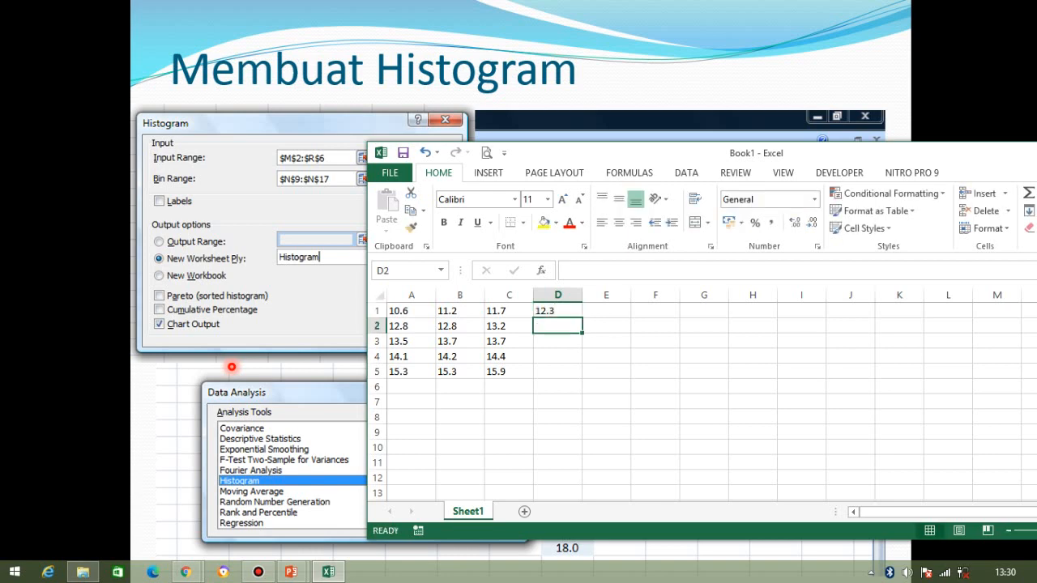
type("13.2")
key("Return")
type("13.8")
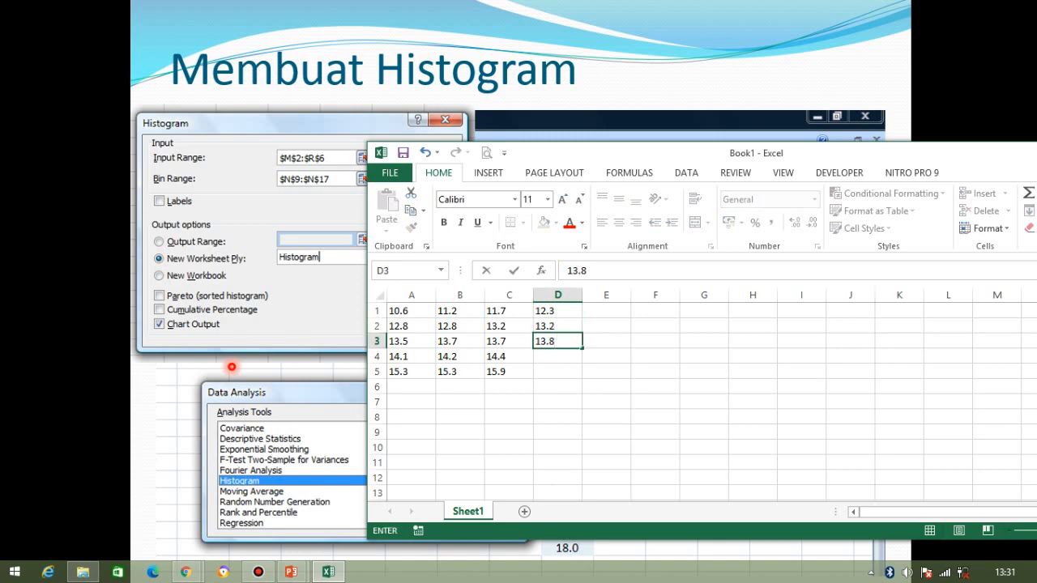
key("Return")
Step: Enter 14.6 and 16.1 in cells D4 and D5 to complete the fourth data column
type("`4.6")
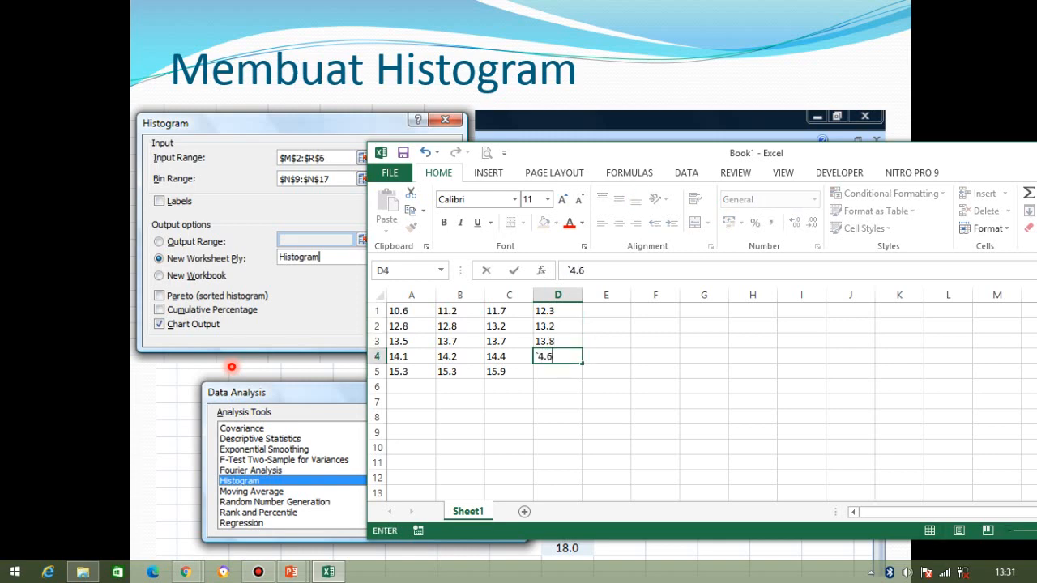
key("BackSpace")
key("BackSpace")
key("BackSpace")
key("BackSpace")
type("1")
type("4.6")
key("Return")
type("16.1")
key("Return")
Step: Return to the first row and start the fifth data column with 12.4 in cell E1
key("Up")
key("Up")
key("Up")
key("Up")
key("Up")
key("Right")
key("Right")
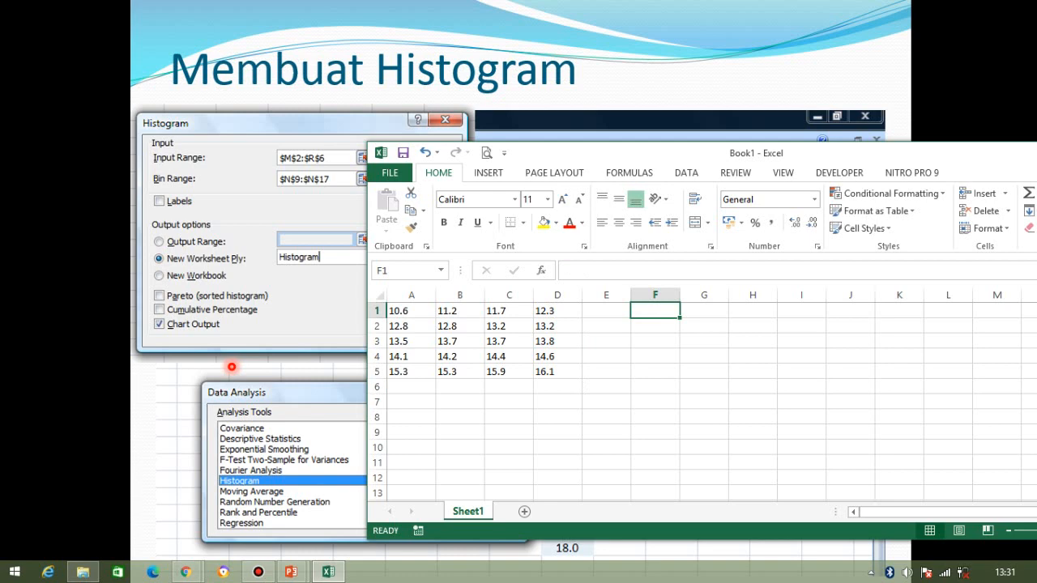
key("Left")
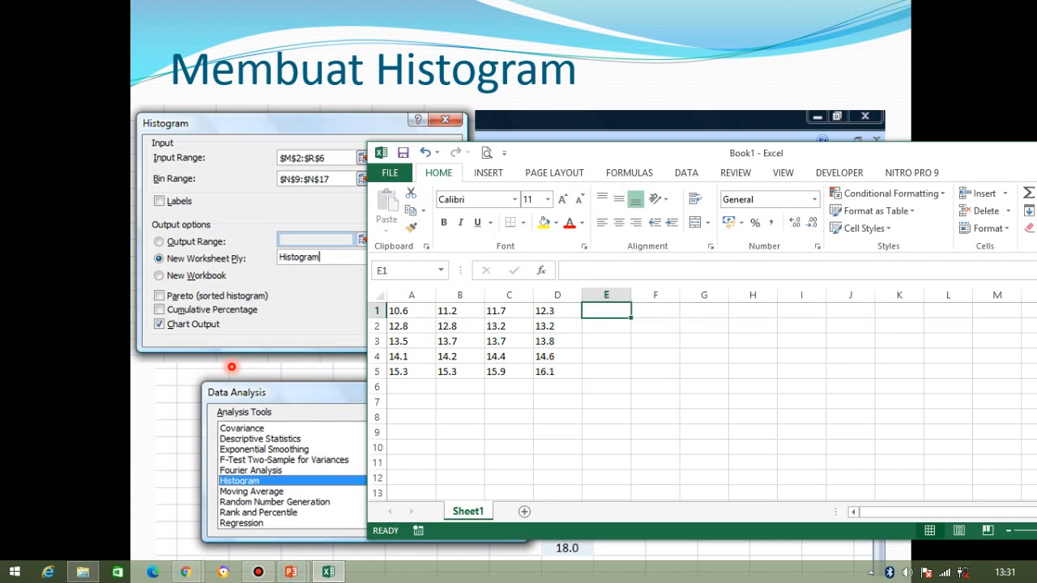
type("1")
key("Right")
key("BackSpace")
key("Left")
type("12.")
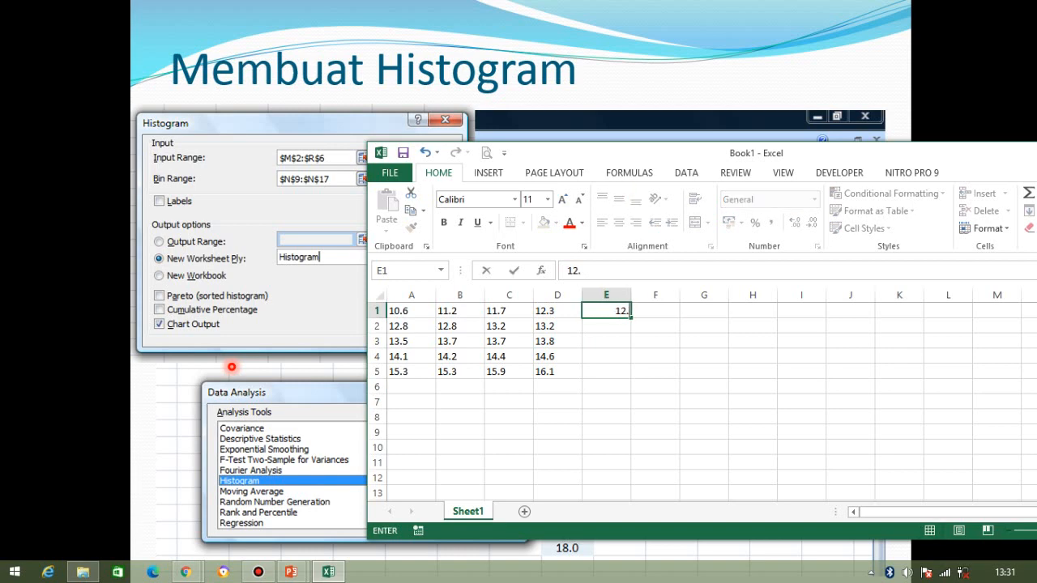
type("4")
key("Return")
Step: Enter 13.2 and 13.8 in cells E2 and E3
type("13.4")
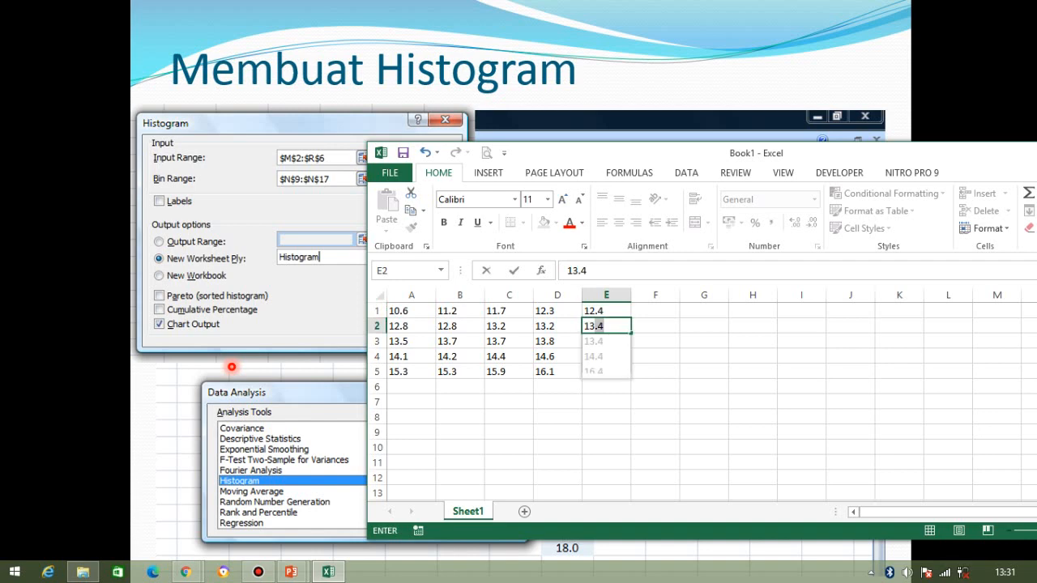
key("BackSpace")
type("2")
key("Return")
type("13.8")
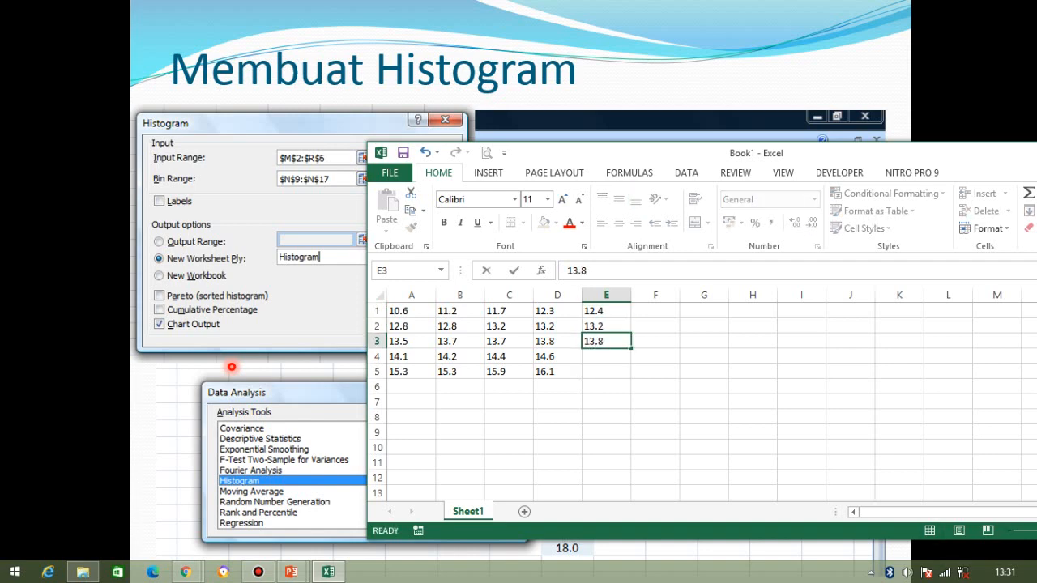
key("Return")
Step: Enter 14.6 and 16.3 in cells E4 and E5
type("14.6")
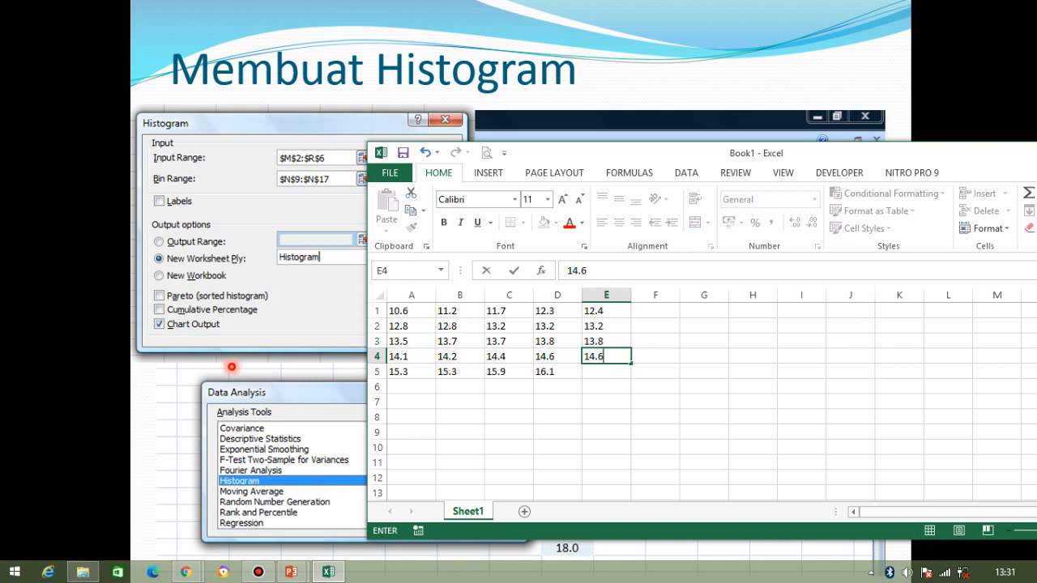
key("Return")
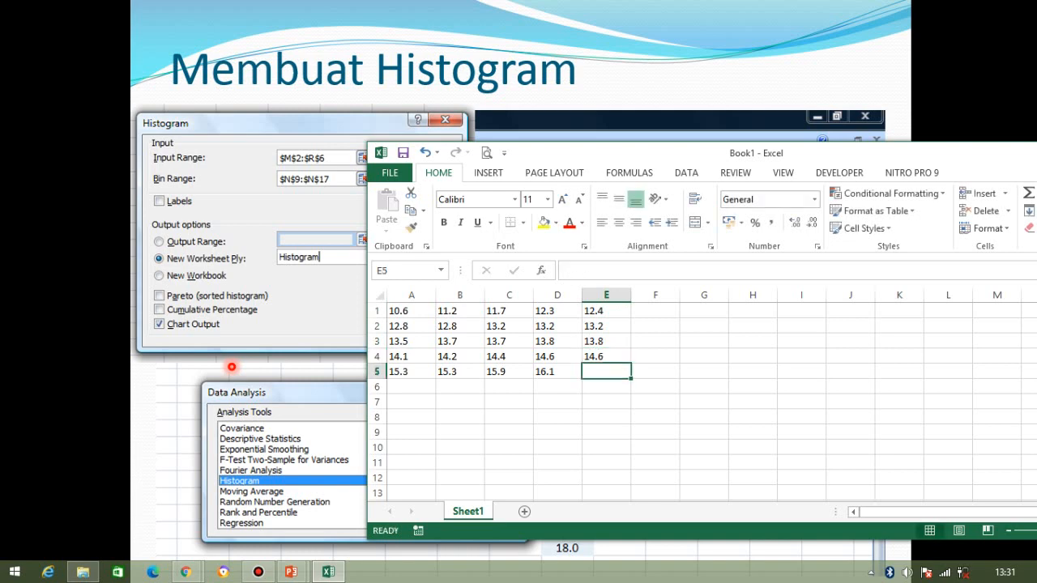
type("16")
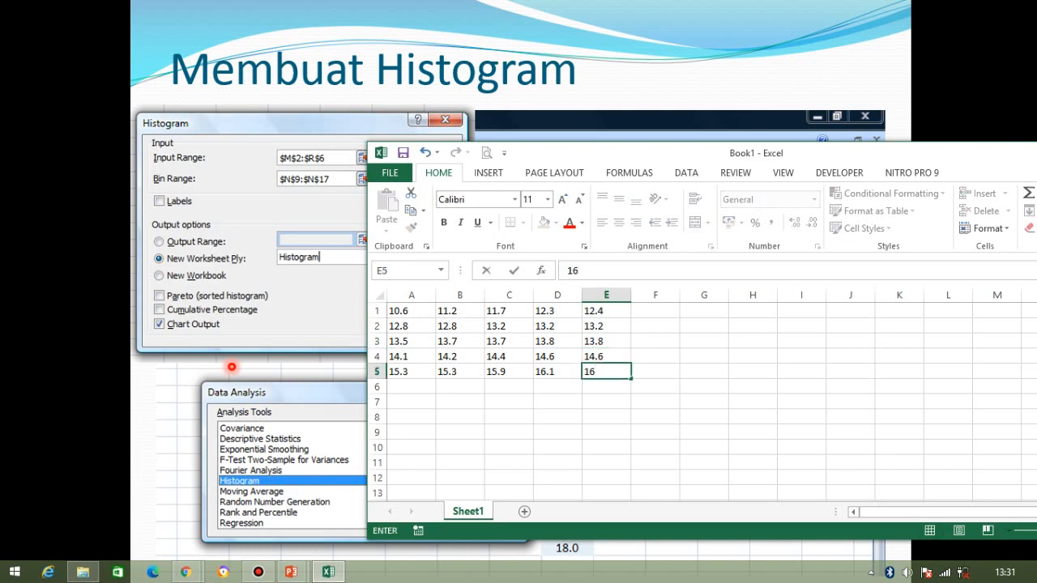
type(".3")
key("Return")
Step: Continue below in column E by entering 12.7, 13.4 and 14.0 in cells E6 to E8
type("12.7")
key("Return")
type("13.4")
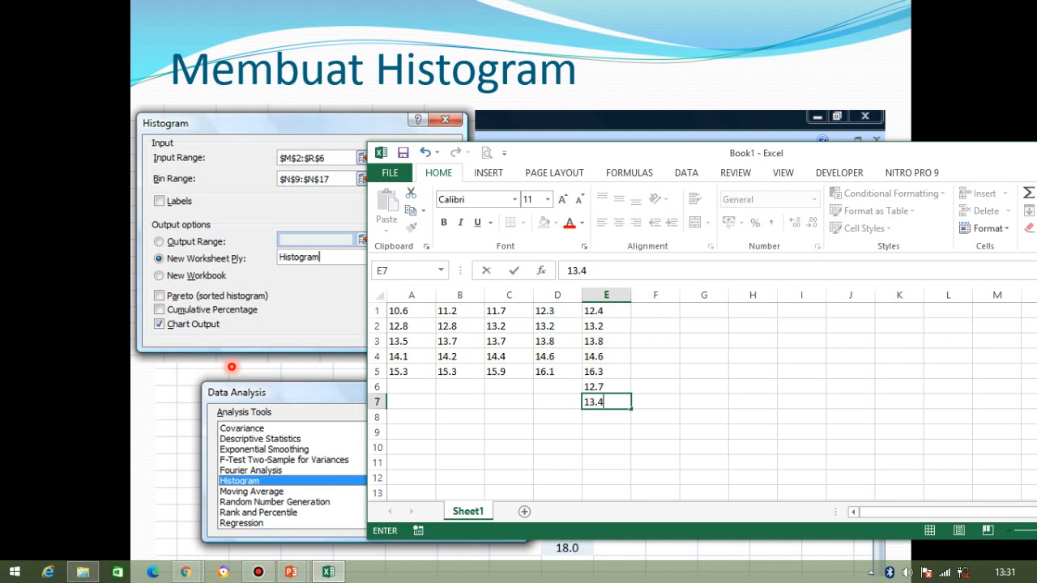
key("Return")
type("14.")
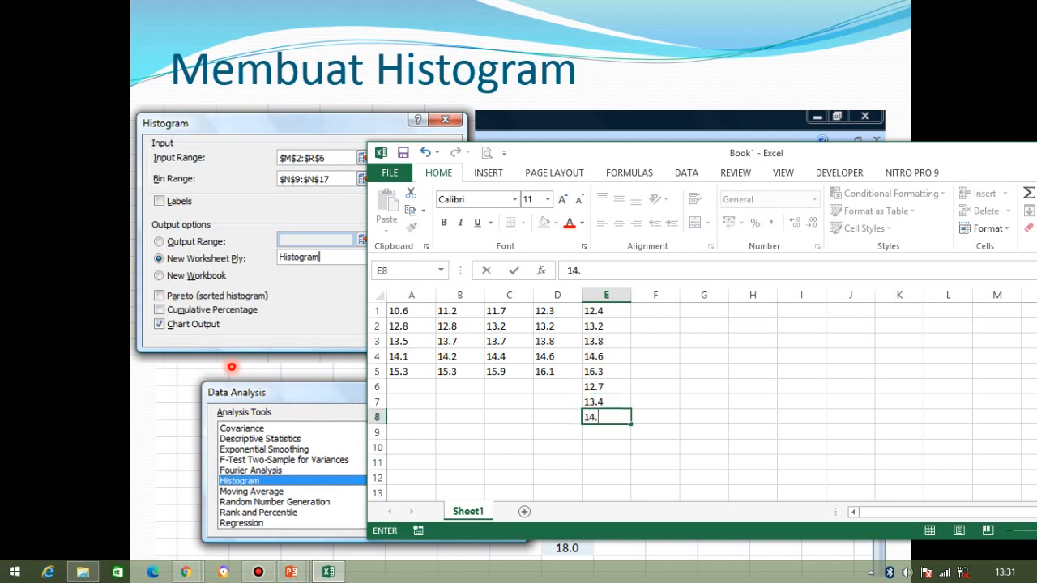
type("0")
key("Return")
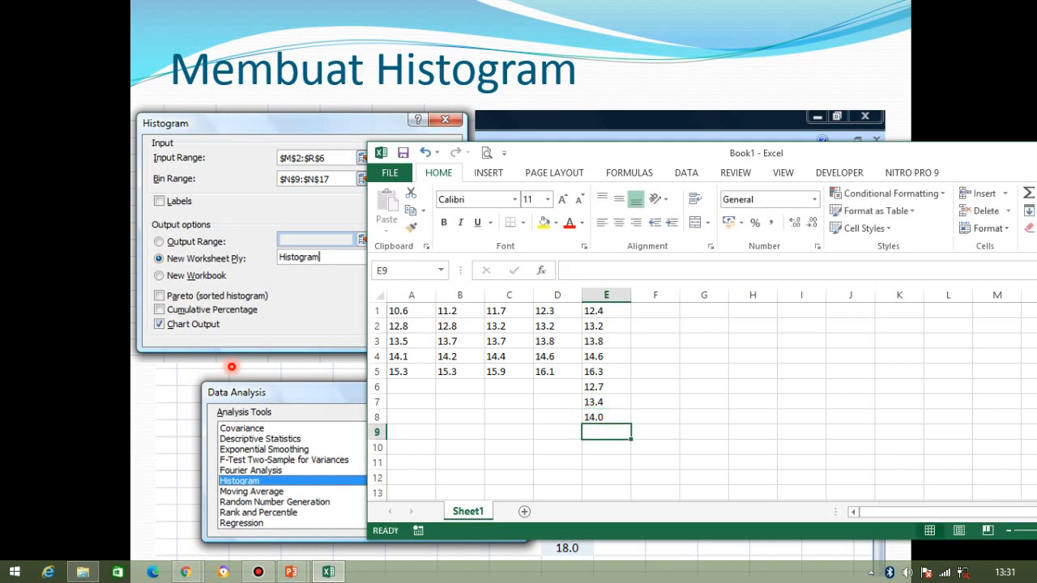
Step: Enter 14.8 and 16.6 in cells E9 and E10
type("14.")
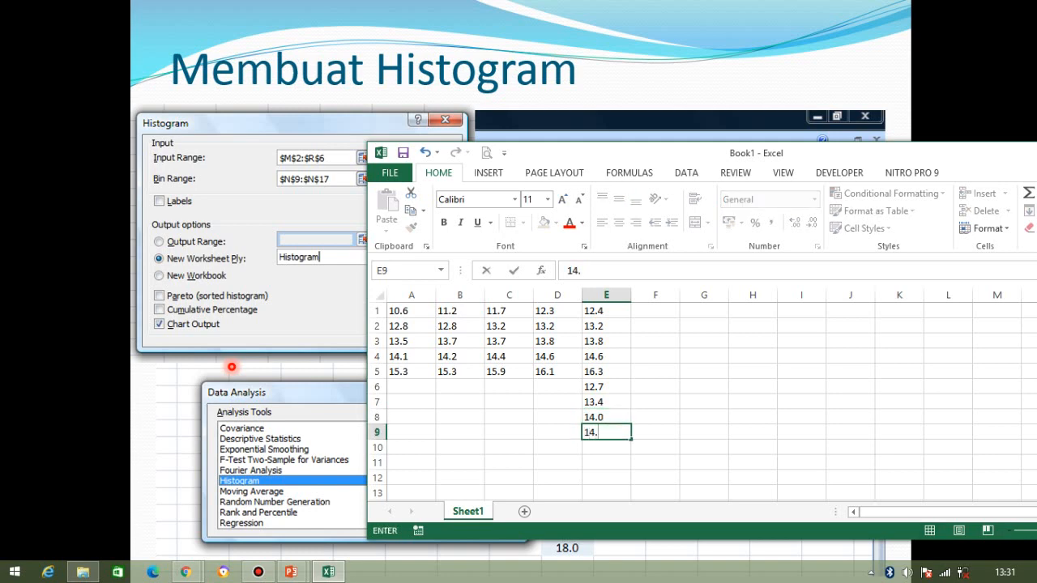
type("8")
key("Return")
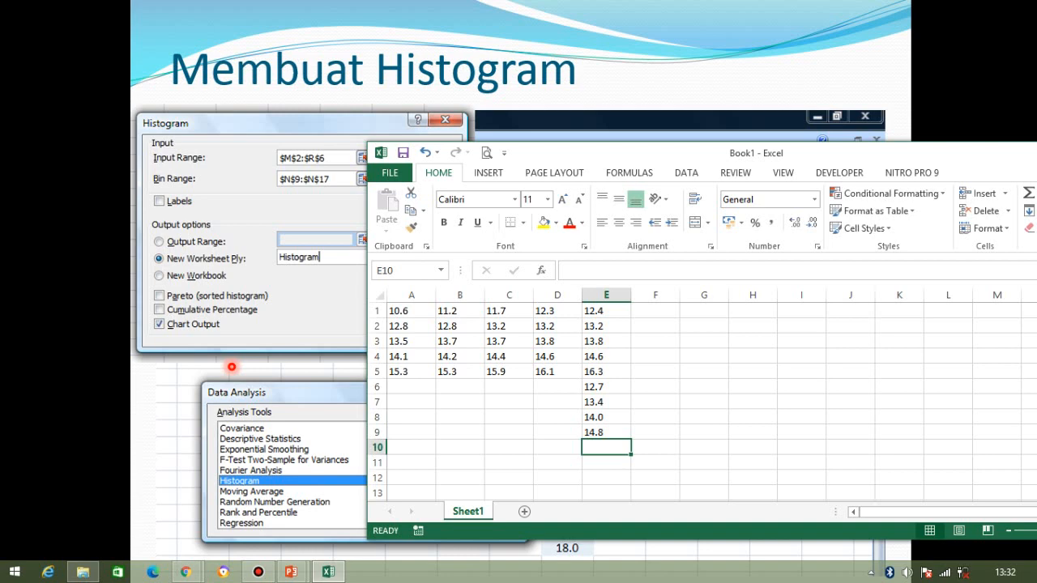
type("16.")
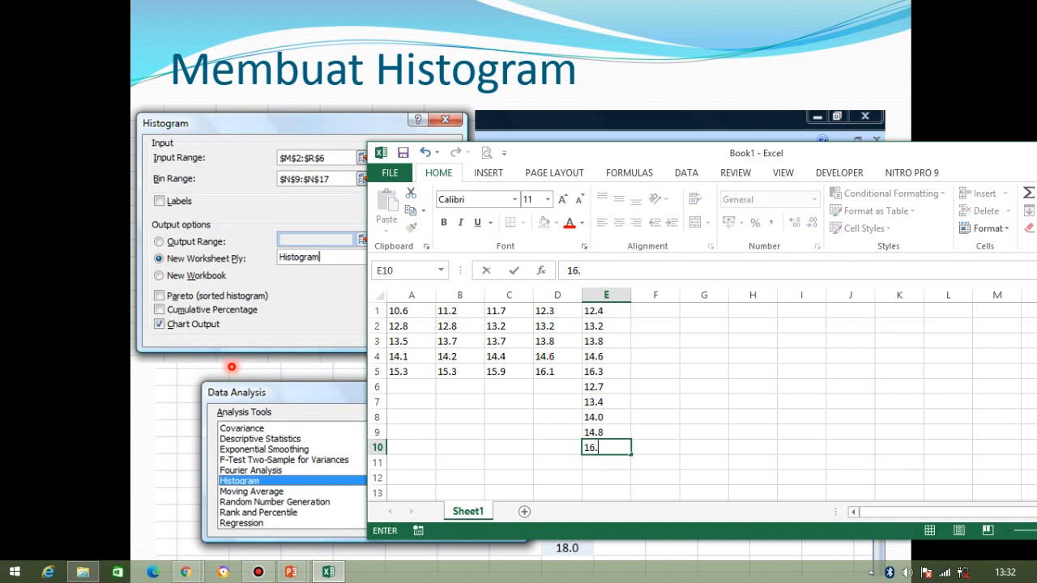
type("6")
Step: Move the five values in E6:E10 to F1:F5 so they form the sixth data column
key("Up")
key("Up")
key("Up")
key("Up")
key("shift+Down")
key("shift+Down")
key("shift+Down")
key("shift+Down")
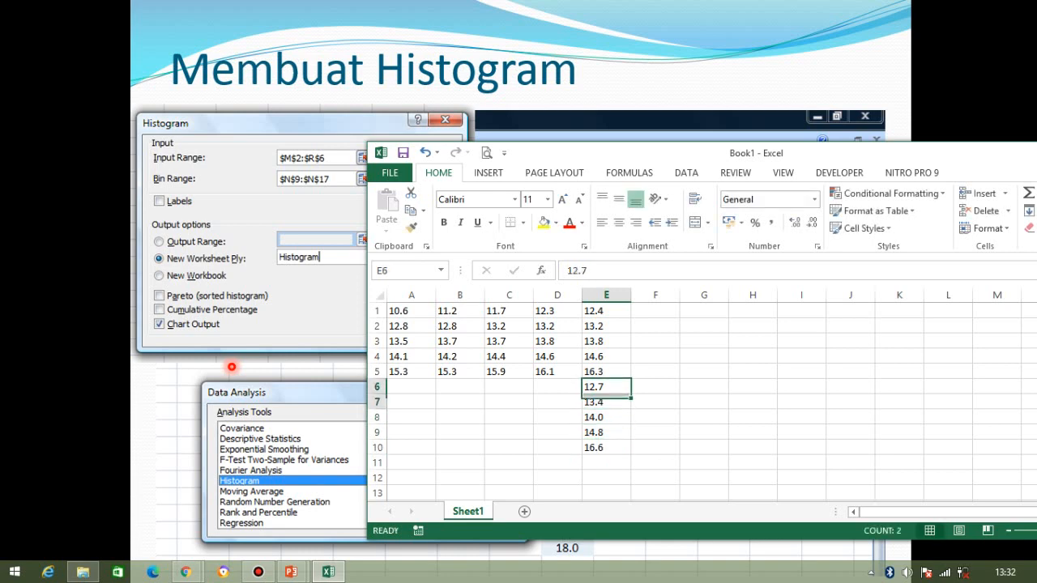
key("ctrl+c")
key("Right")
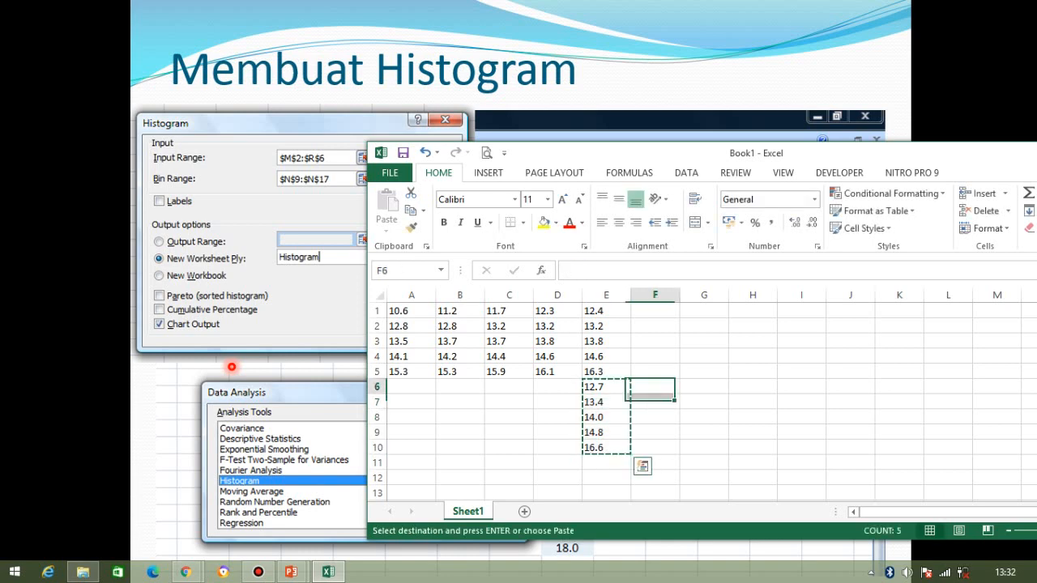
key("Up")
key("Up")
key("Up")
key("Up")
key("Up")
key("Return")
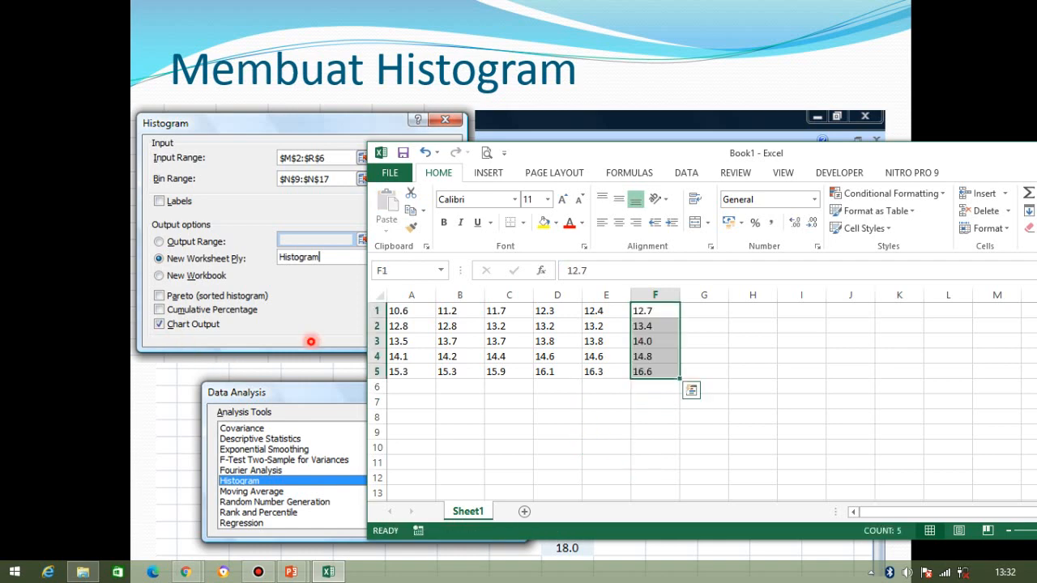
Step: Switch to the Google Meet call to check the shared presentation, and return to the Excel workbook
key("alt+Tab")
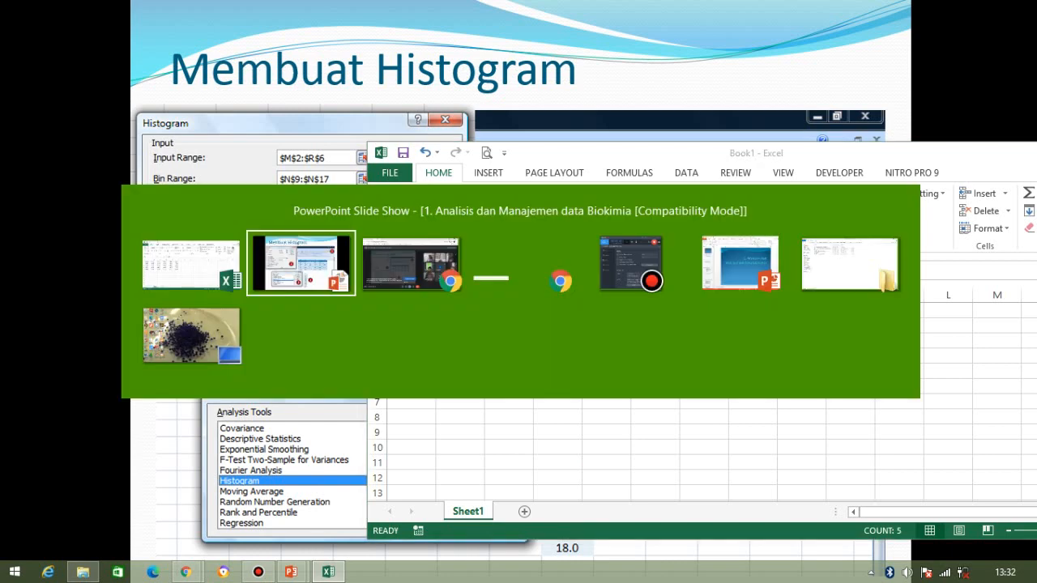
key("alt+Tab")
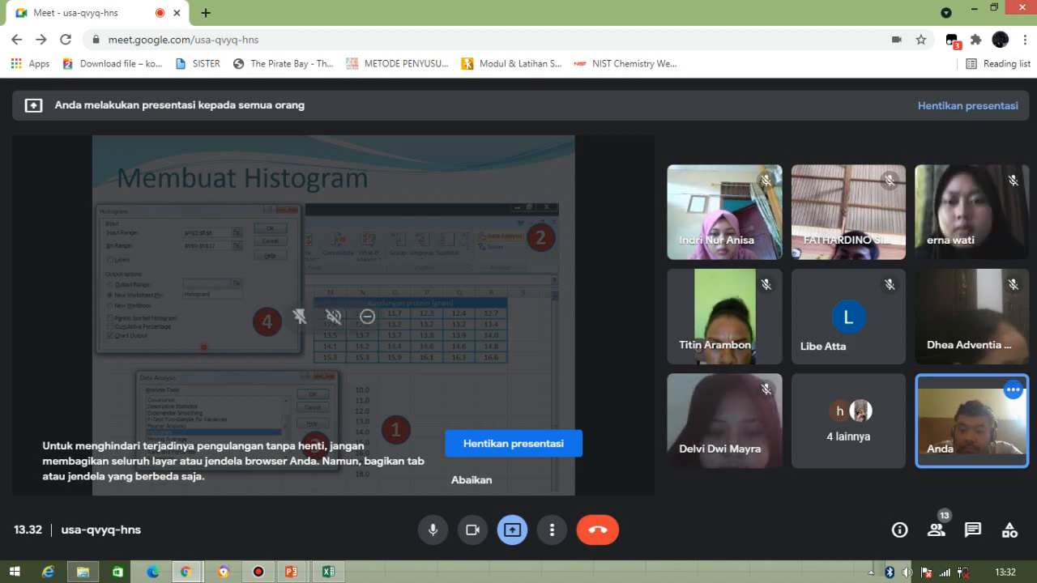
key("alt+Tab")
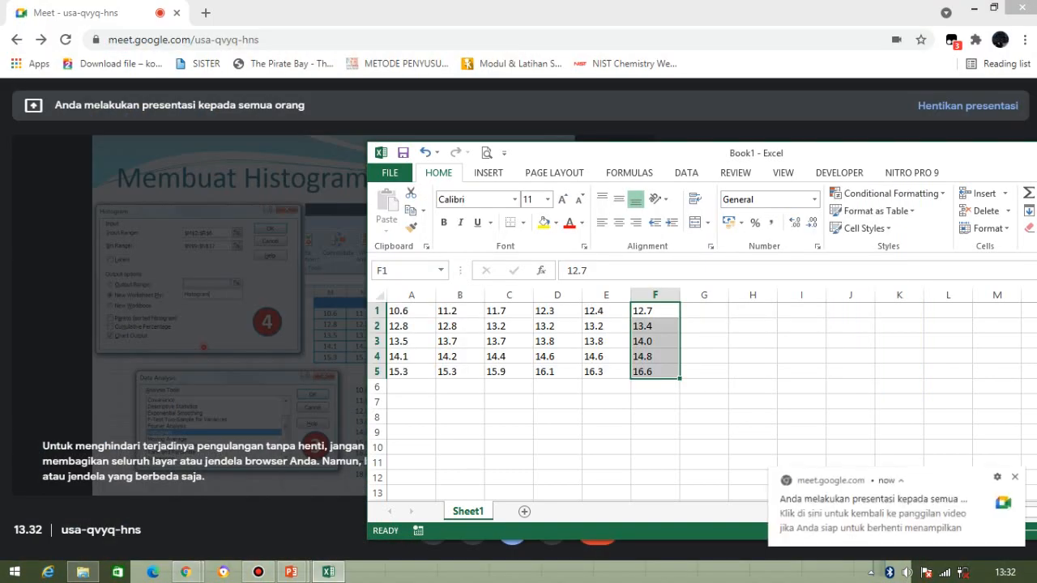
Step: Select the empty cell A7 below the data block
key("Down")
key("Down")
key("Down")
key("Down")
key("Down")
key("Down")
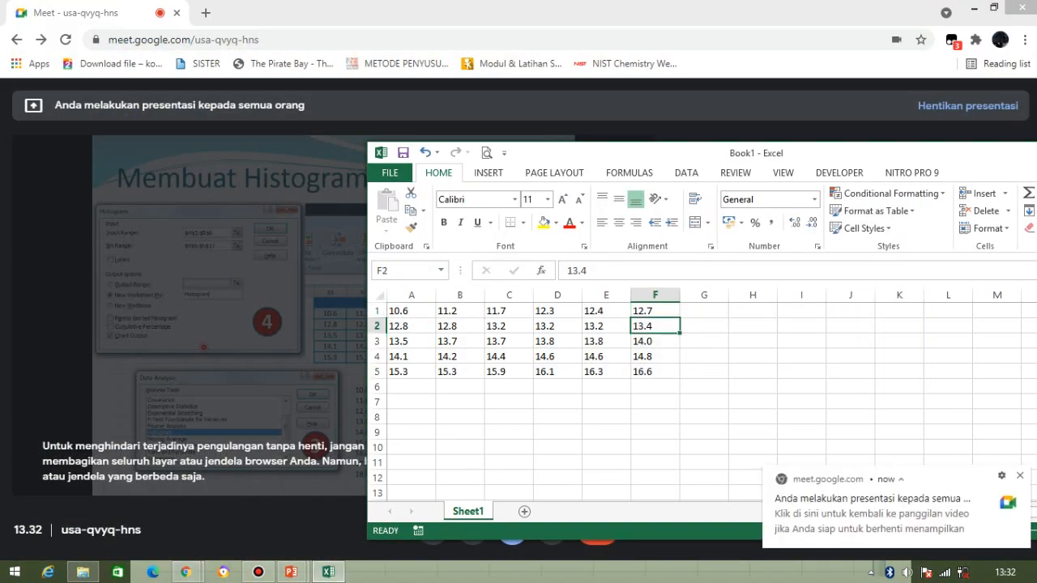
key("Left")
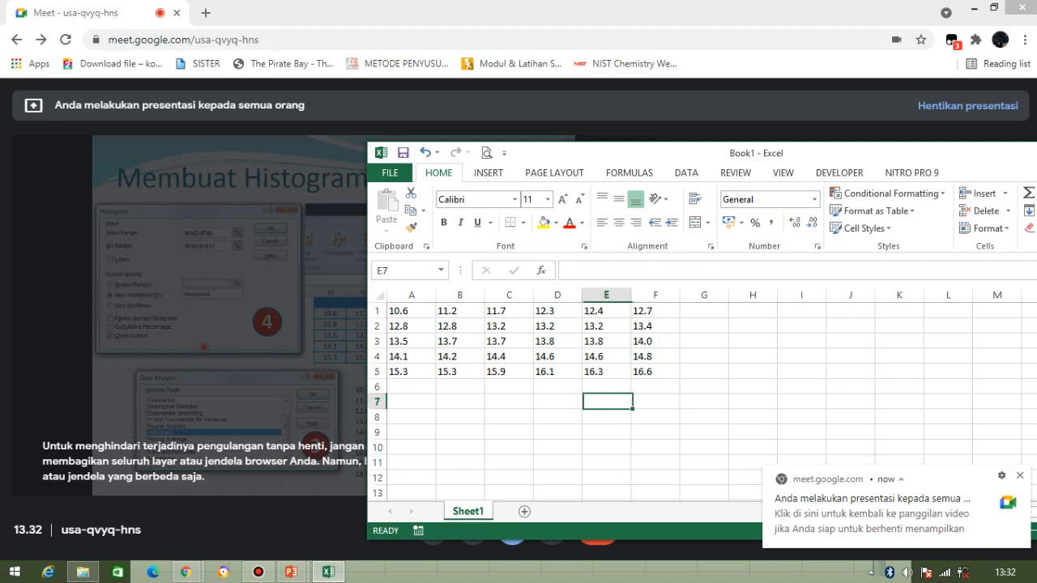
key("Left")
key("Left")
key("Left")
key("Left")
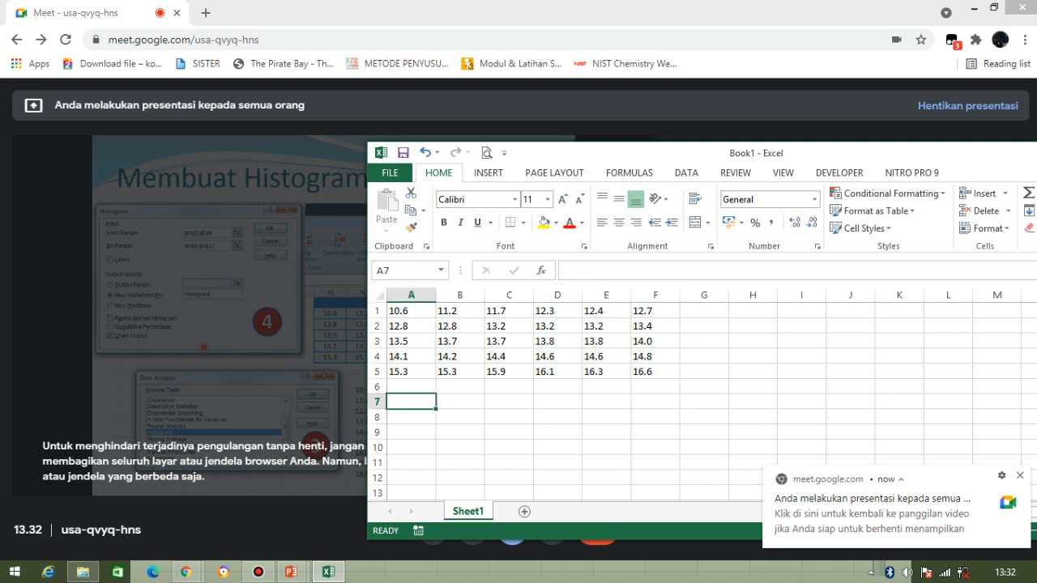
Step: Switch to Google Meet, stop the current presentation and present the "Book1 - Excel" application window instead
key("alt+Tab")
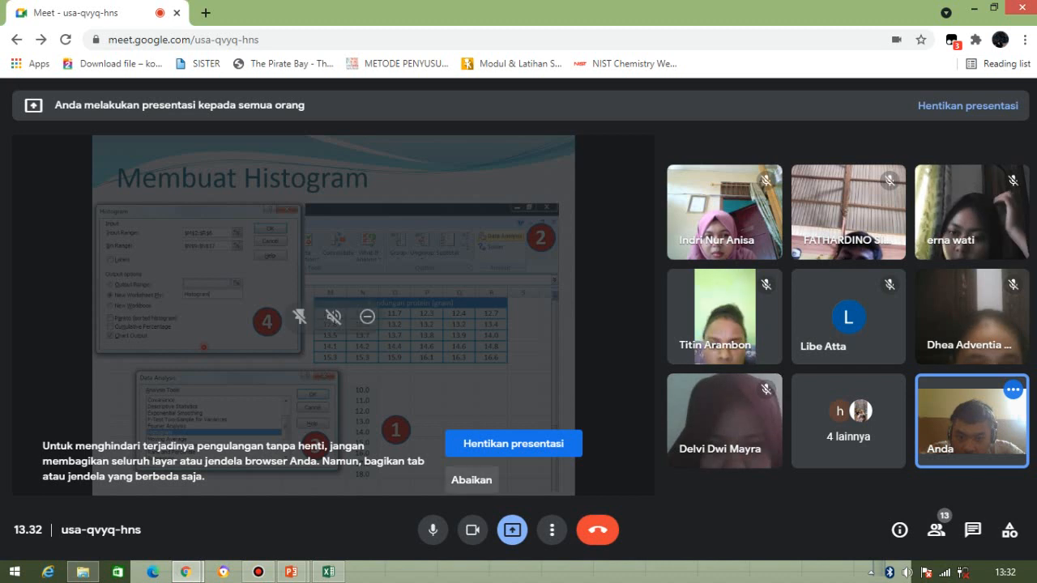
left_click(514, 444)
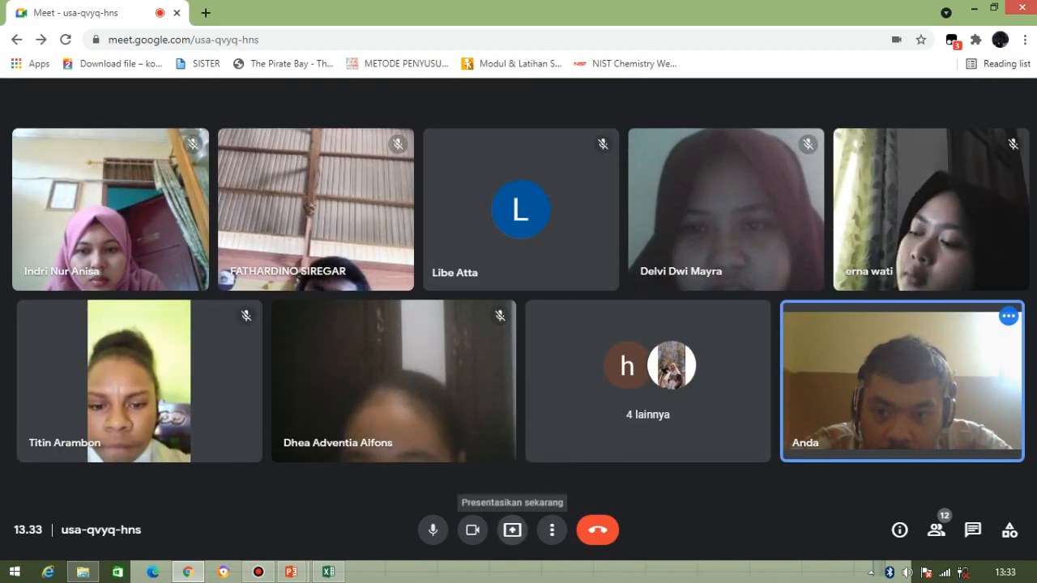
left_click(512, 530)
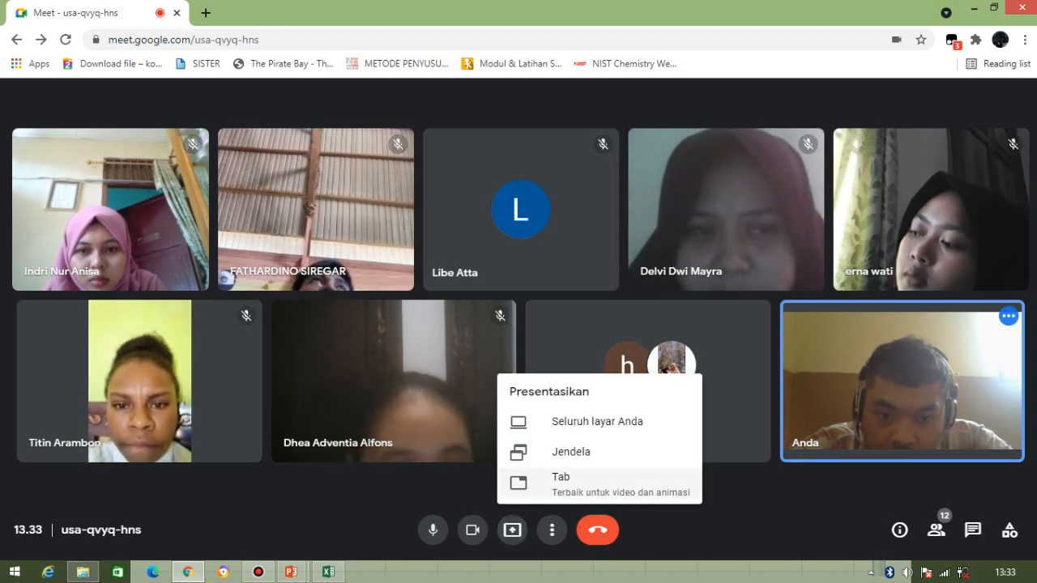
left_click(600, 484)
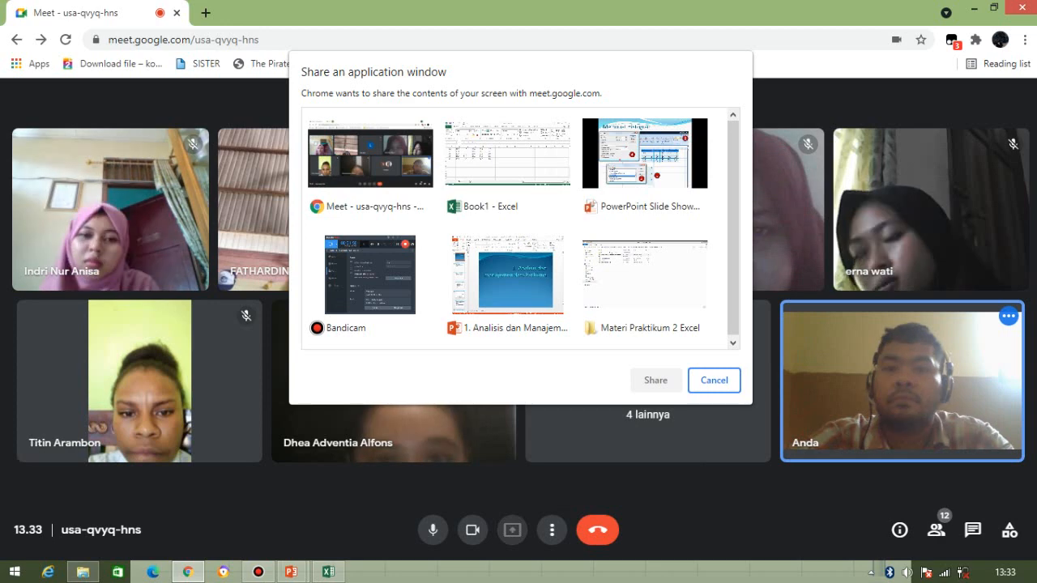
left_click(508, 169)
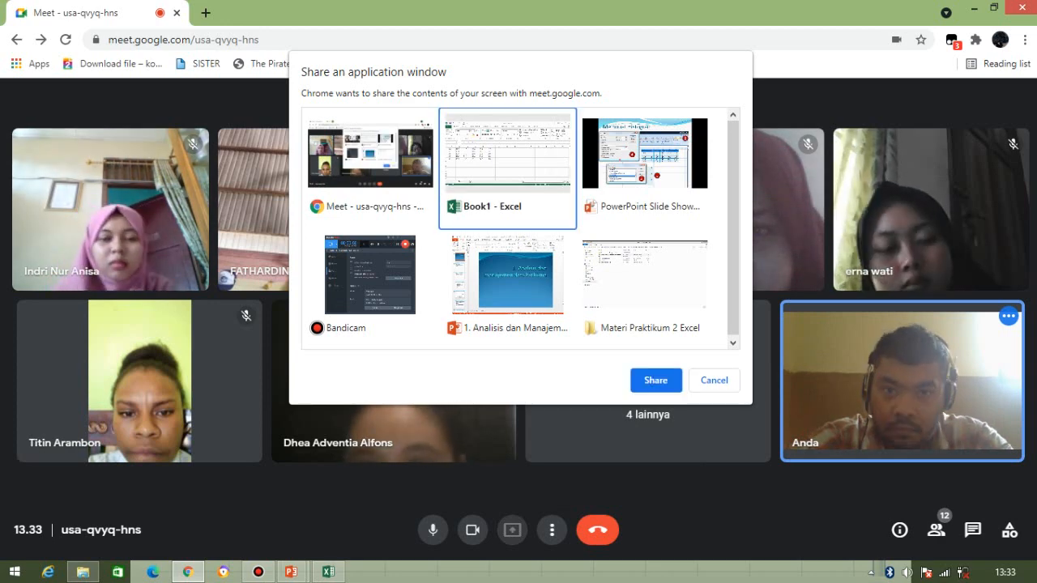
left_click(656, 380)
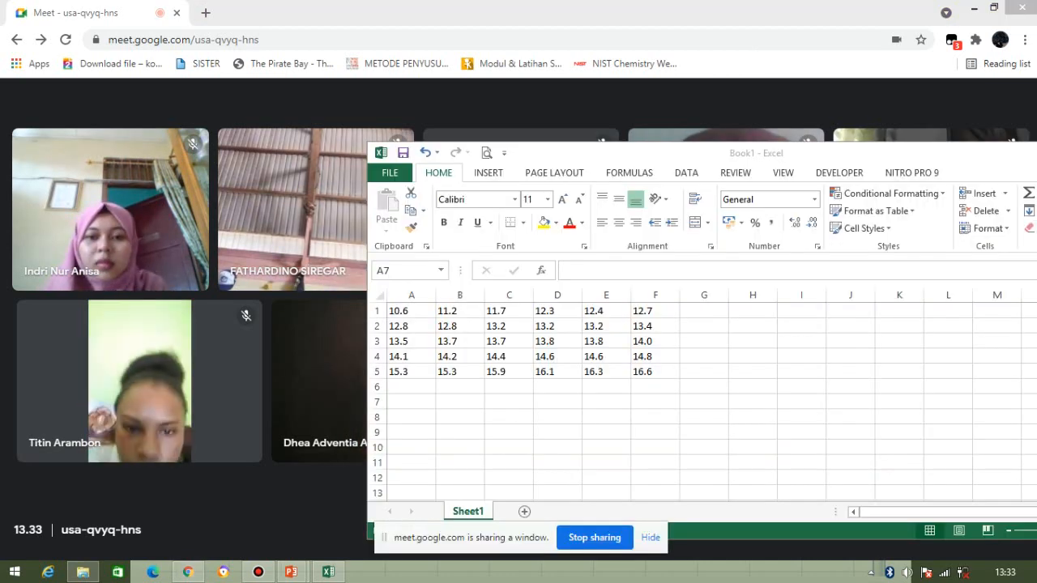
Step: Move the Excel window fully into view and maximize it
left_click_drag(756, 153, 567, 86)
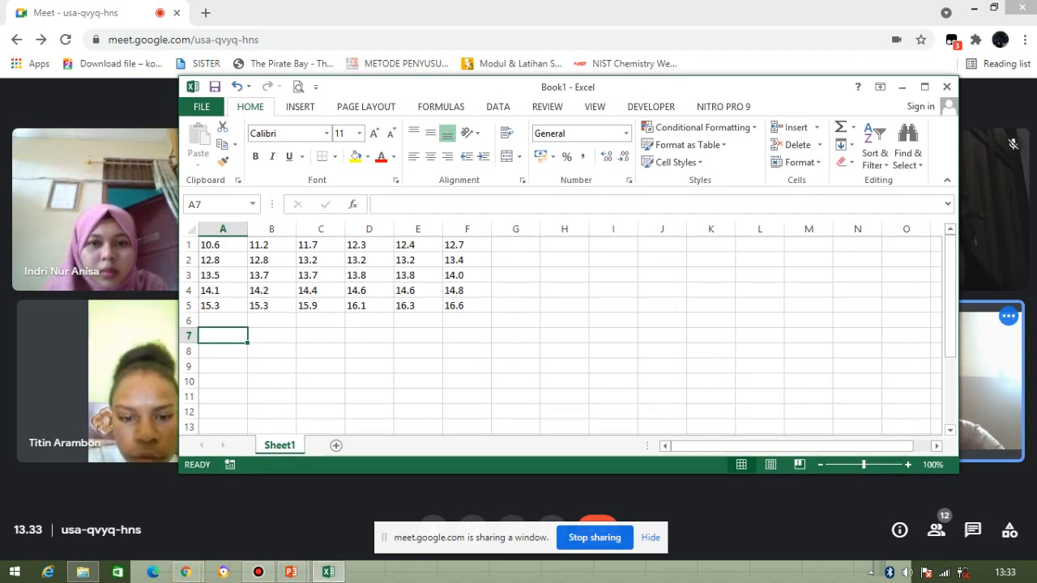
left_click(923, 87)
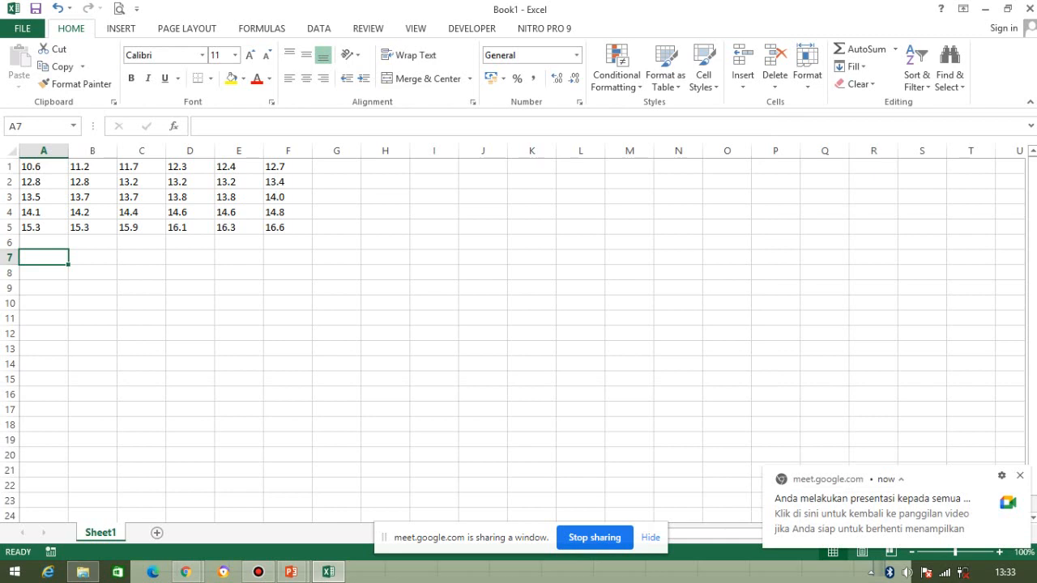
Step: Set the font size of the data block A1:F5 to 12
key("Up")
key("Up")
key("Up")
key("Up")
key("Up")
key("Up")
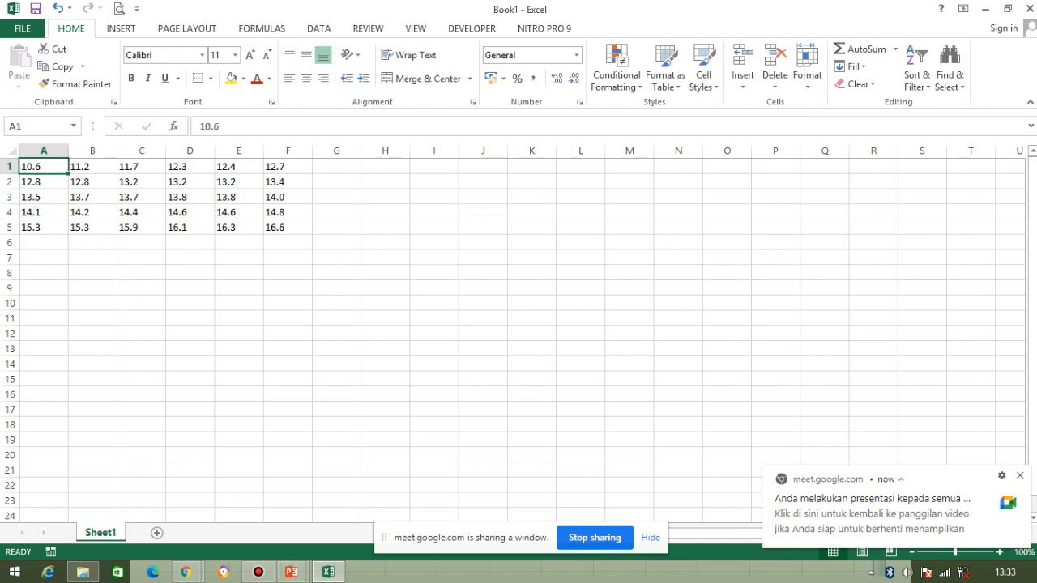
key("shift+Right")
key("shift+Right")
key("shift+Right")
key("shift+Right")
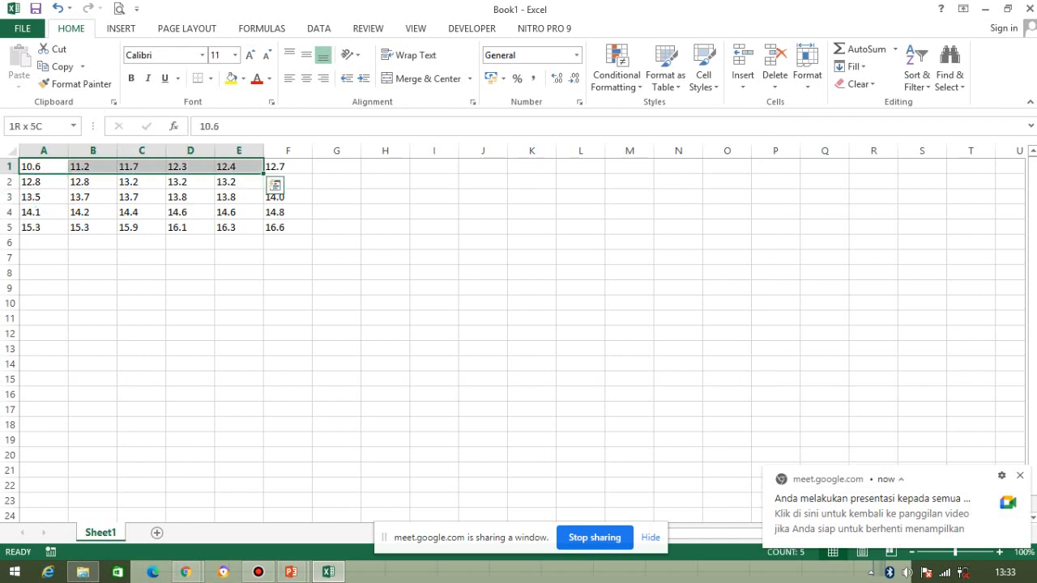
key("shift+Right")
key("shift+Down")
key("shift+Down")
key("shift+Down")
key("shift+Down")
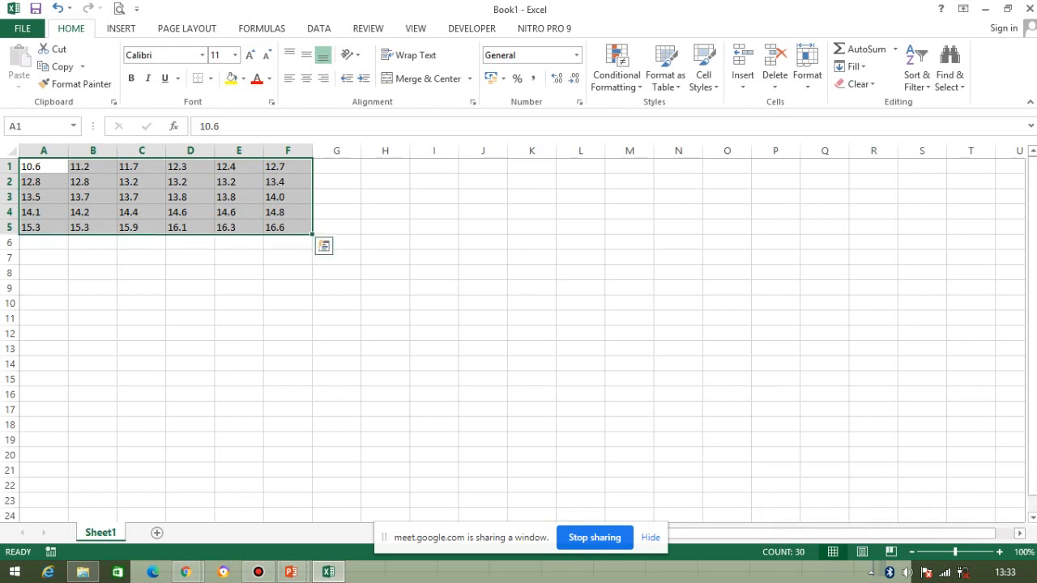
left_click(216, 55)
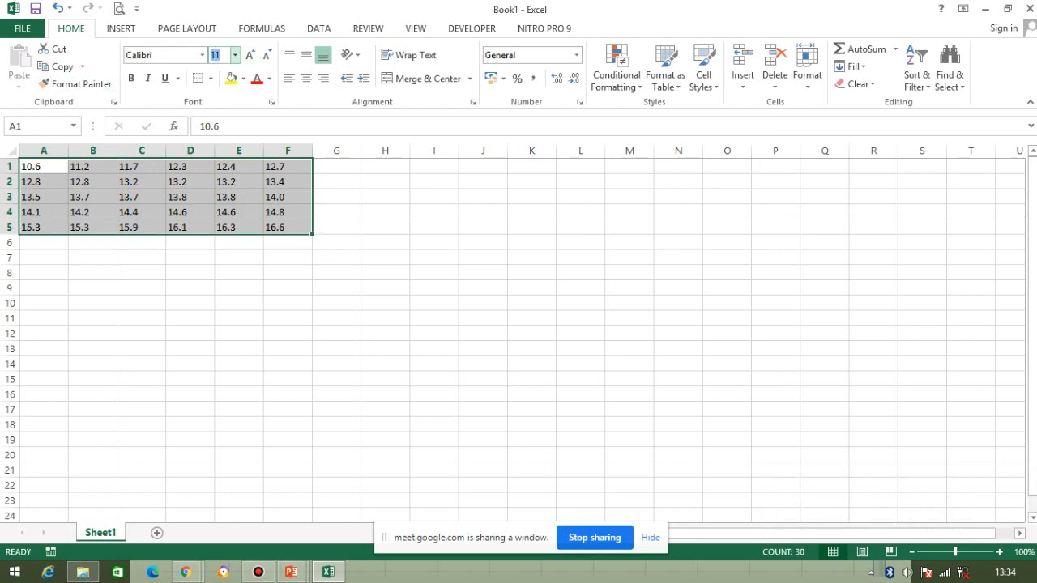
left_click(236, 56)
left_click(236, 55)
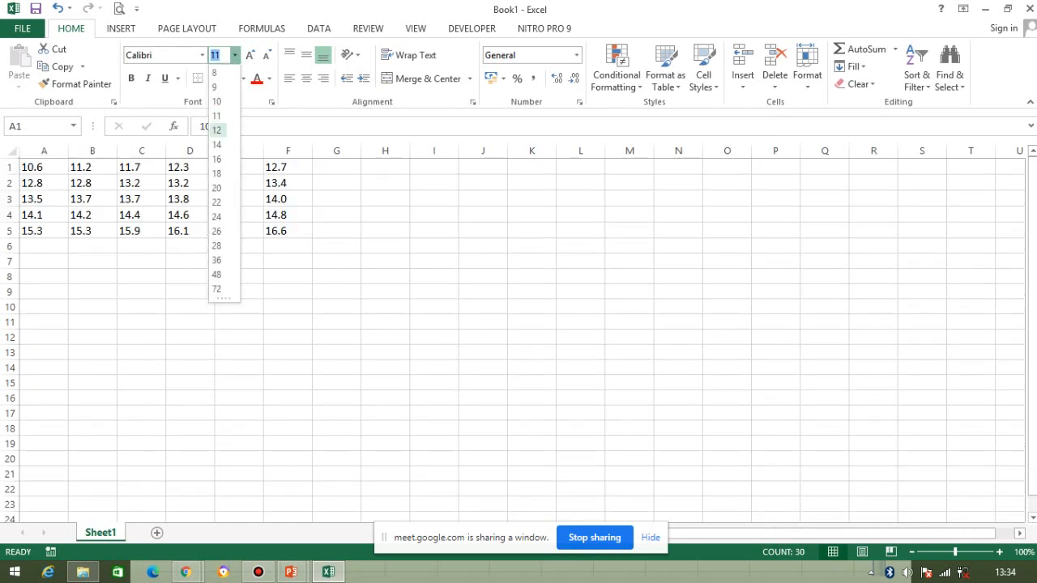
left_click(220, 130)
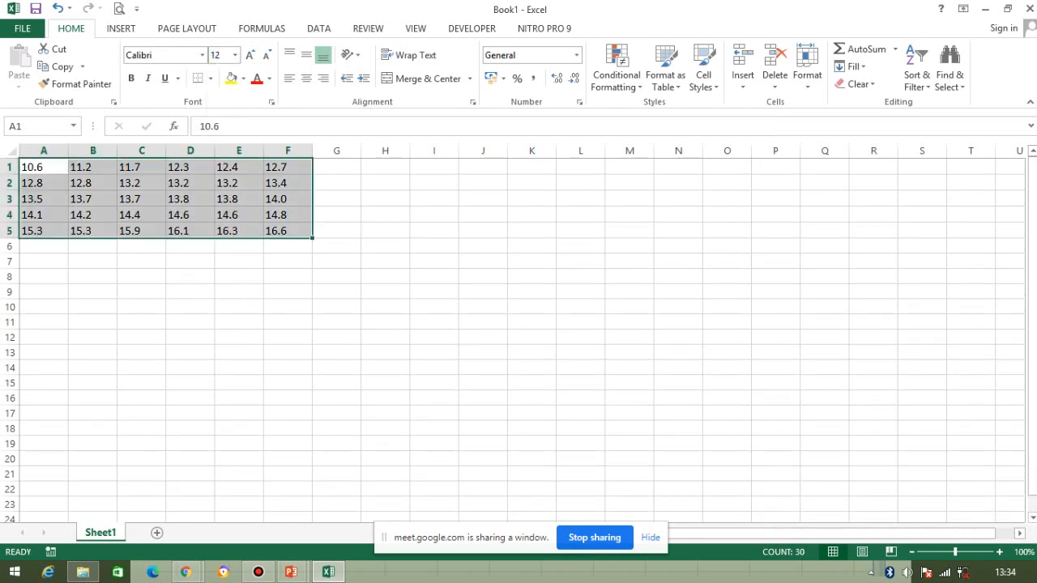
Step: Enter the whole numbers 10 through 18 down column A in cells A8 to A16
left_click(44, 277)
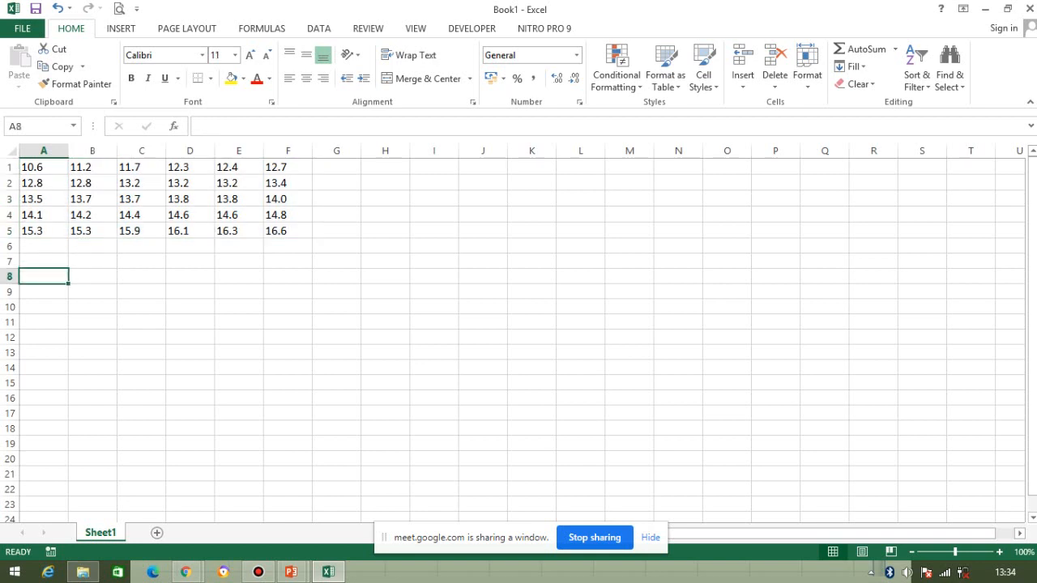
type("10")
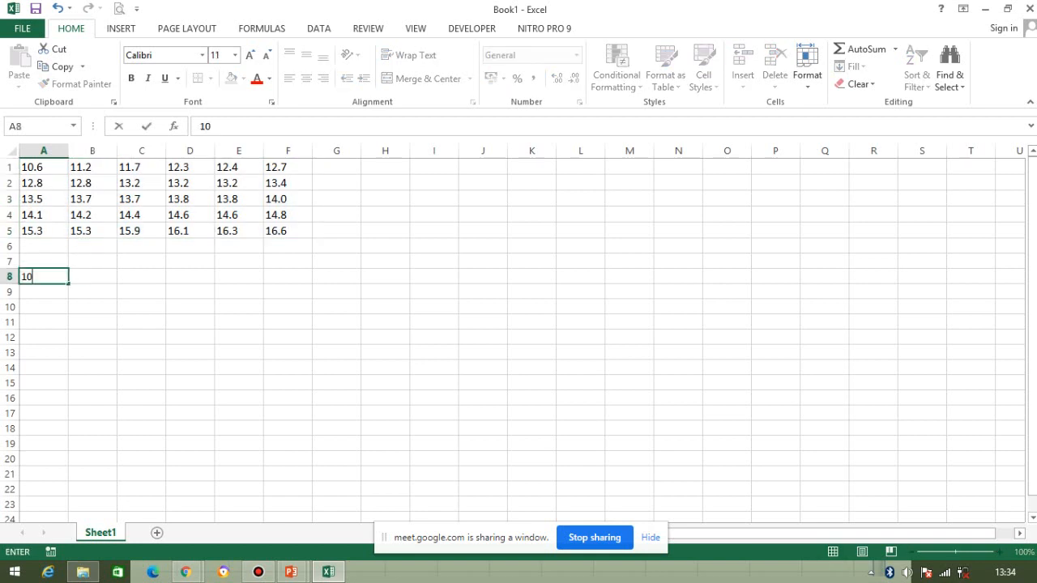
key("Return")
type("11")
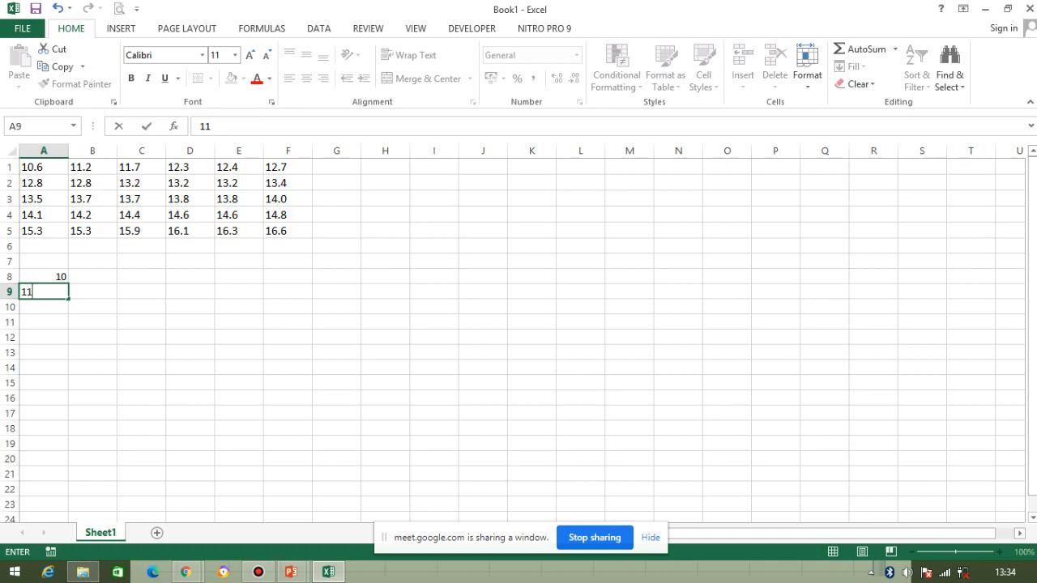
key("ctrl+Return")
key("Return")
type("12")
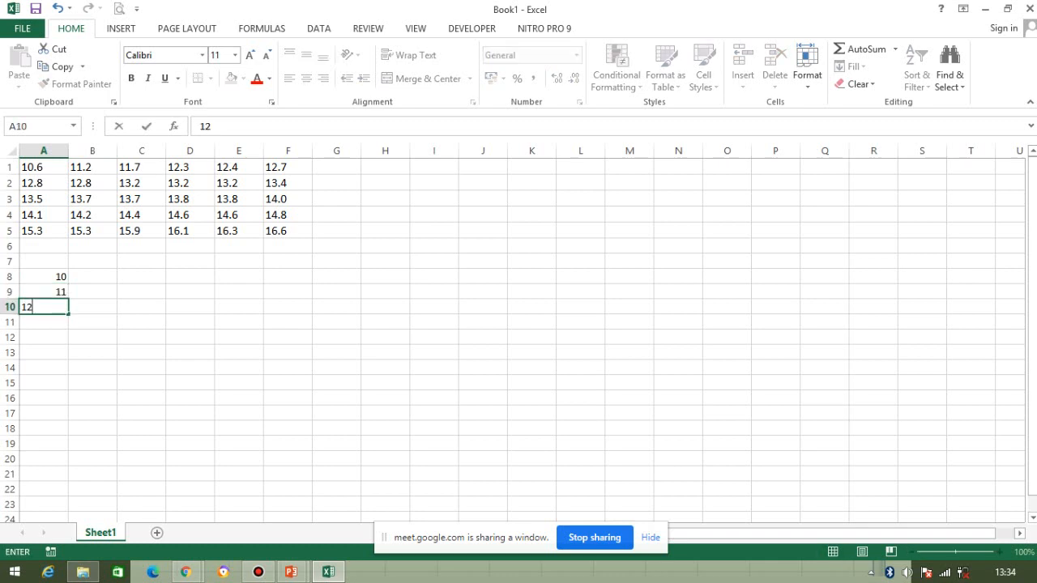
key("Return")
type("13")
key("Return")
type("14")
key("Return")
type("15")
key("Return")
type("16")
key("Return")
type("17")
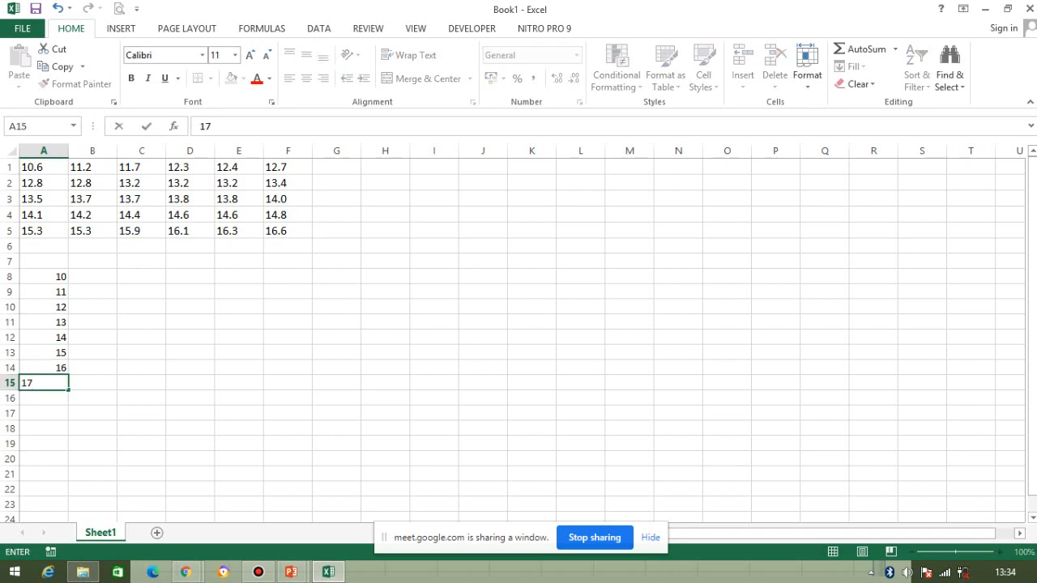
key("Return")
type("1")
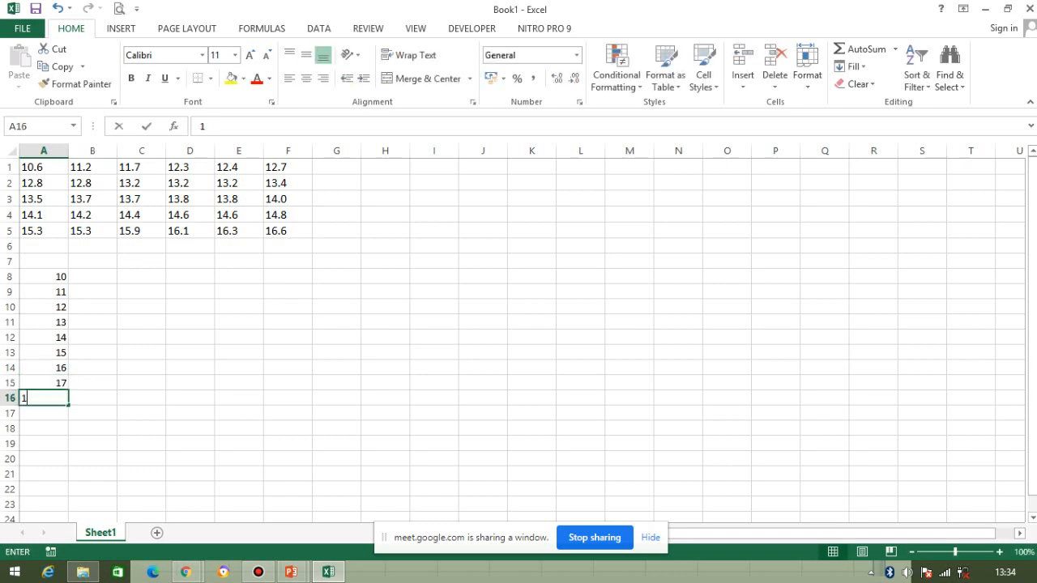
type("8")
key("Return")
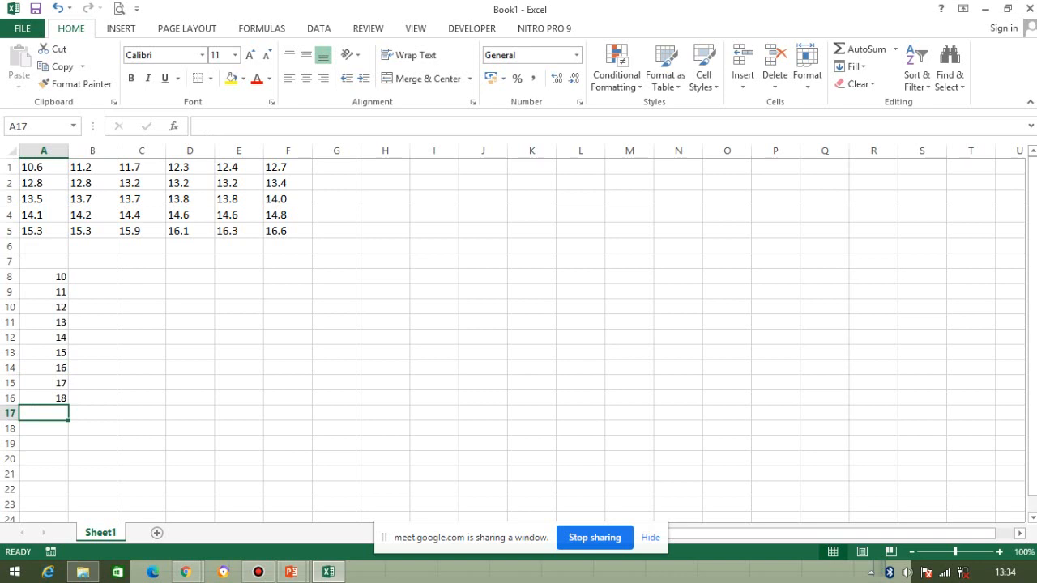
Step: Select the number series in cells A8:A16
key("Up")
key("Up")
key("Up")
key("Up")
key("Up")
key("Up")
key("Up")
key("Up")
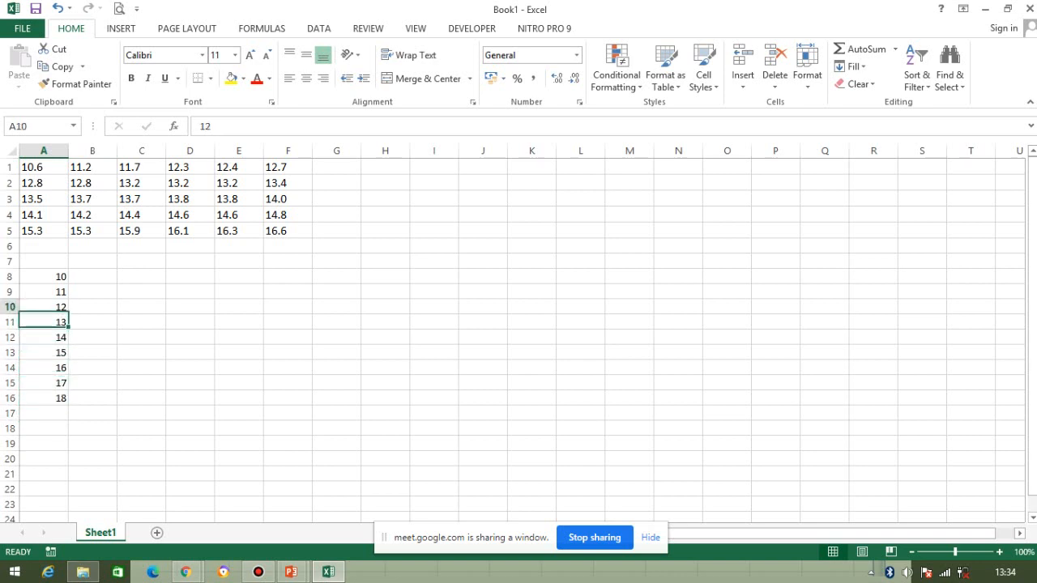
key("Up")
key("shift+Down")
key("shift+Down")
key("shift+Down")
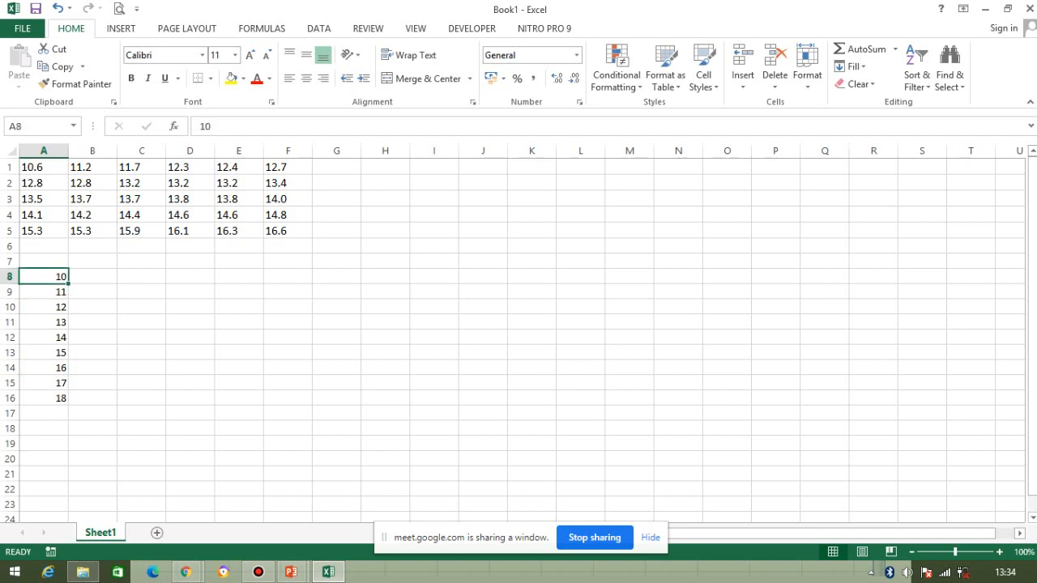
key("shift+Down")
key("shift+Down")
key("shift+Down")
key("shift+Down")
key("shift+Down")
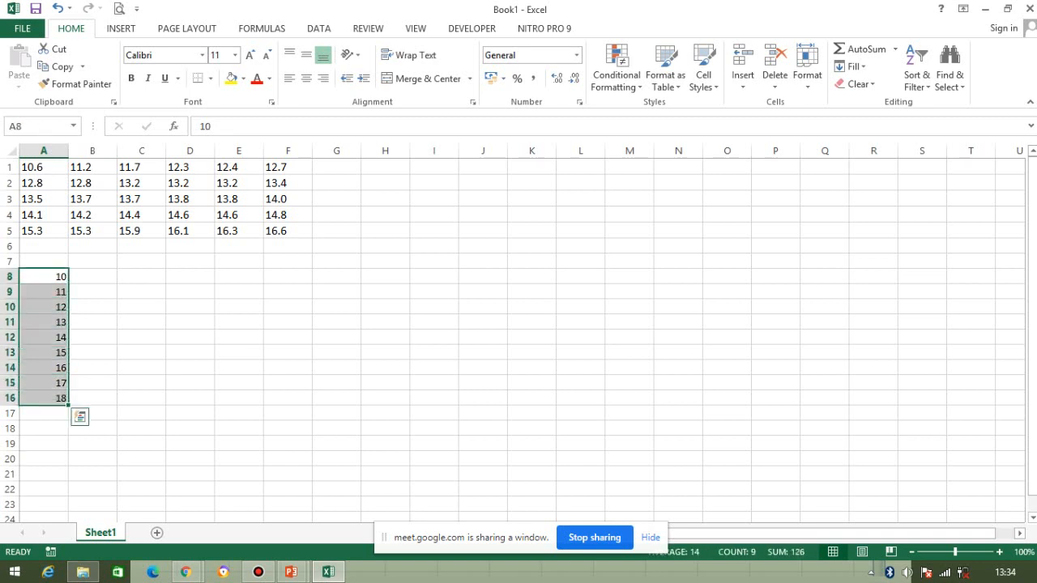
Step: Move the selected number series to B8:B16 and back to A8:A16
key("ctrl+c")
key("Right")
key("ctrl+v")
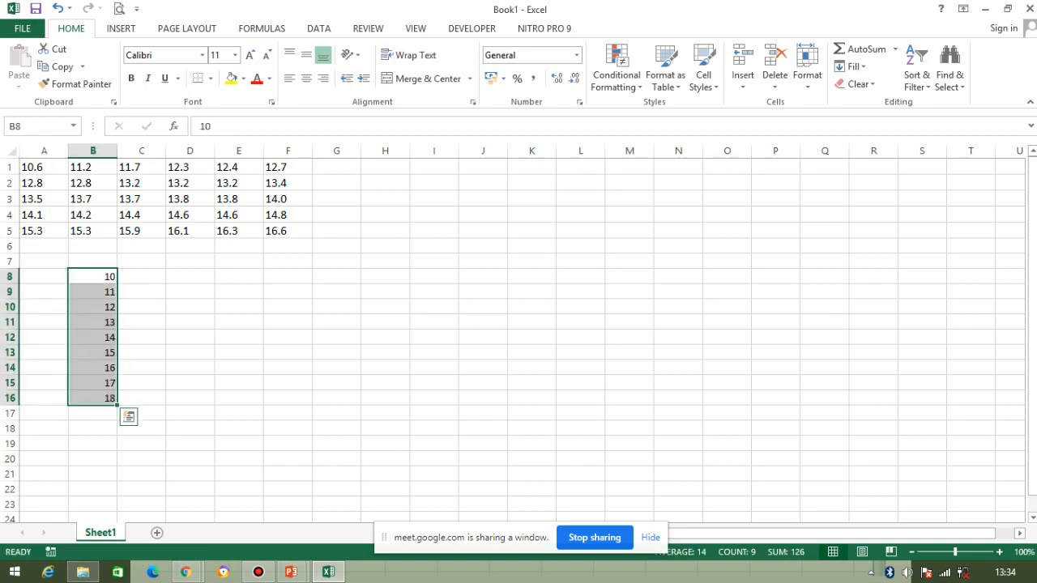
key("ctrl+x")
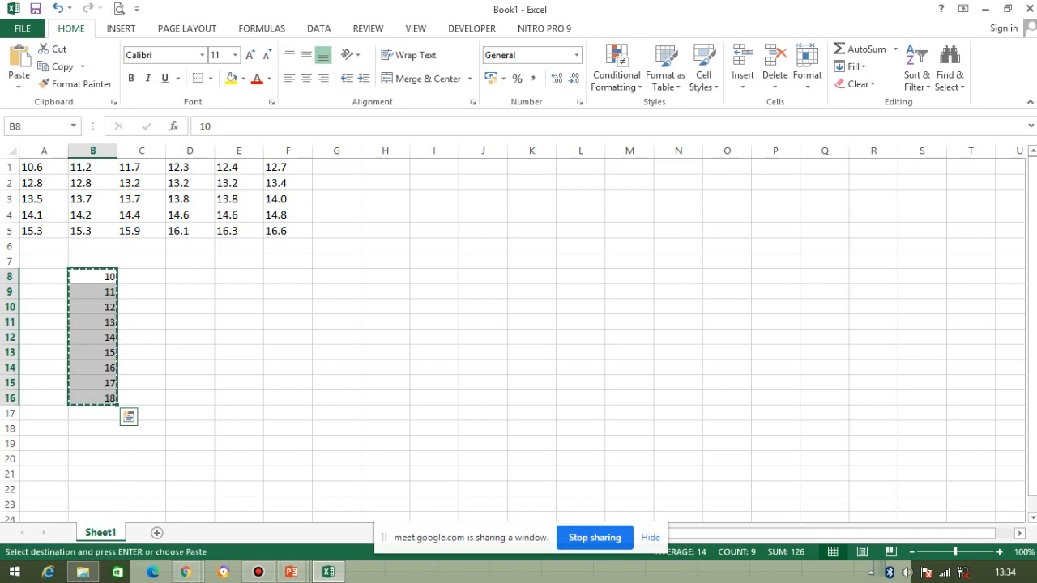
key("Left")
key("ctrl+v")
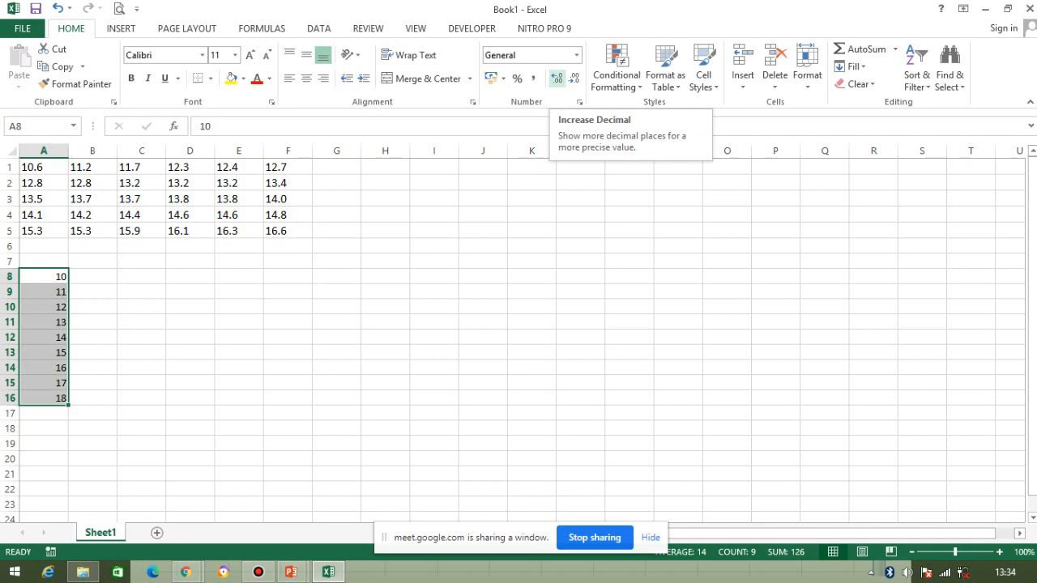
Step: Show the numbers in A8:A16 with one decimal place
left_click(557, 79)
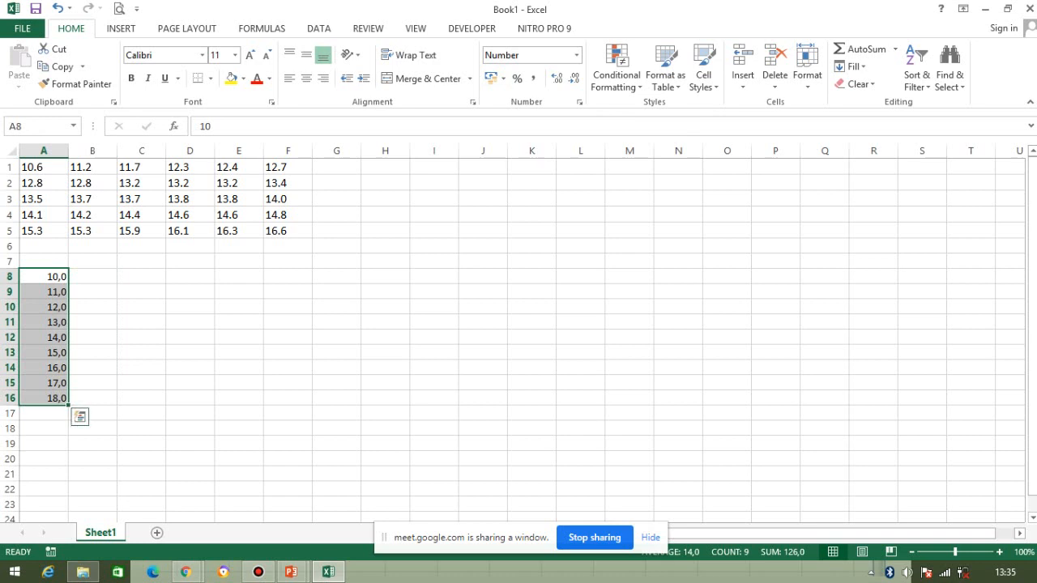
left_click(142, 291)
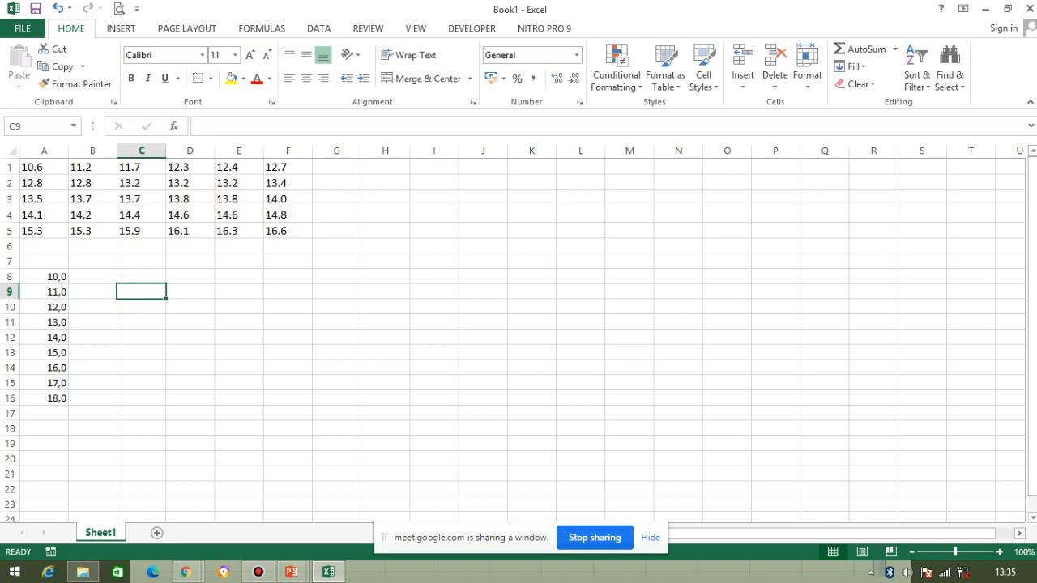
Step: Replace every period with a comma throughout the sheet using Find and Replace
left_click(239, 368)
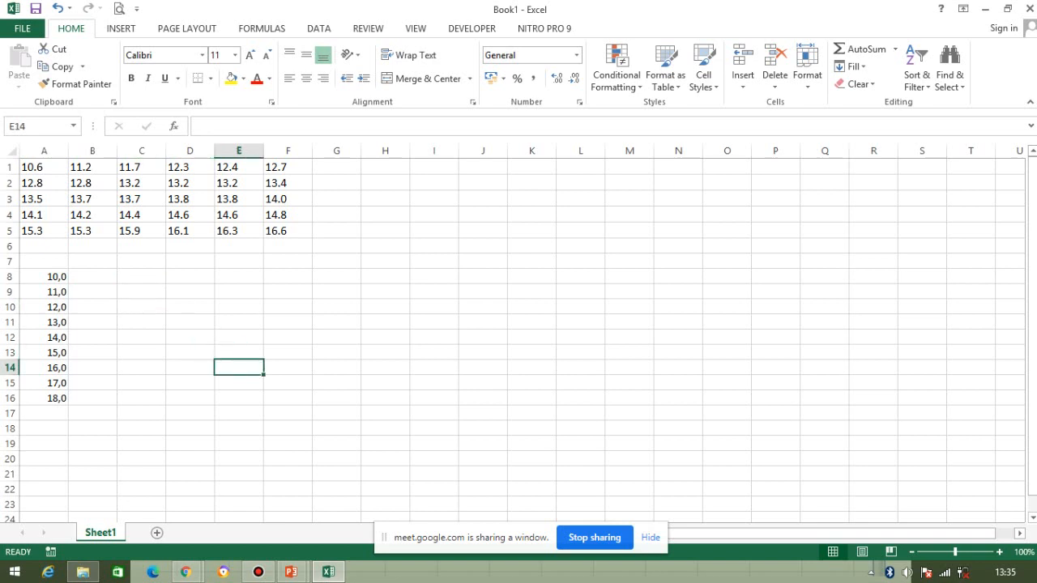
key("ctrl+f")
type(".")
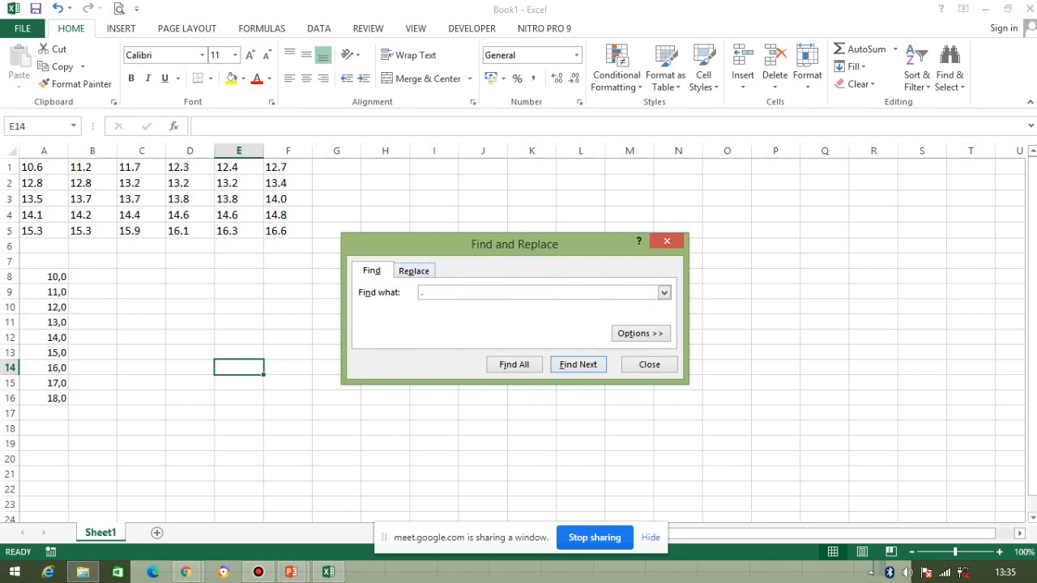
key("ctrl+h")
type(",")
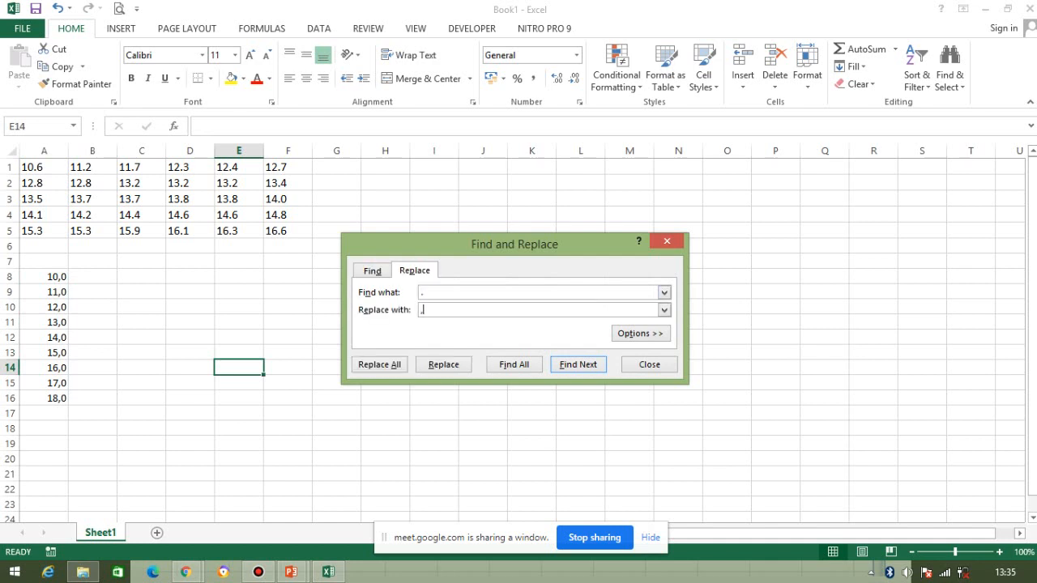
left_click(379, 365)
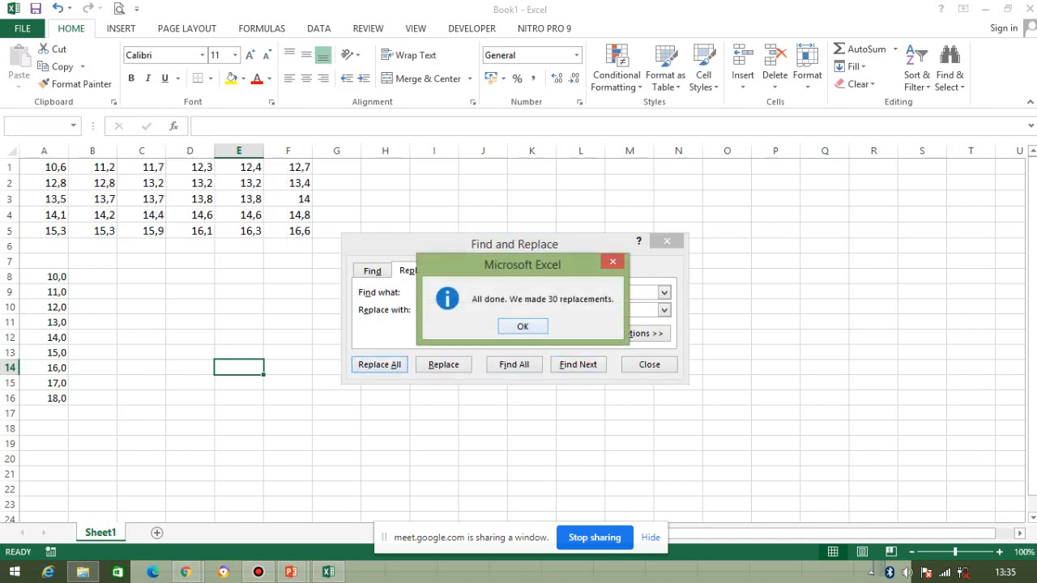
left_click(523, 327)
left_click(649, 365)
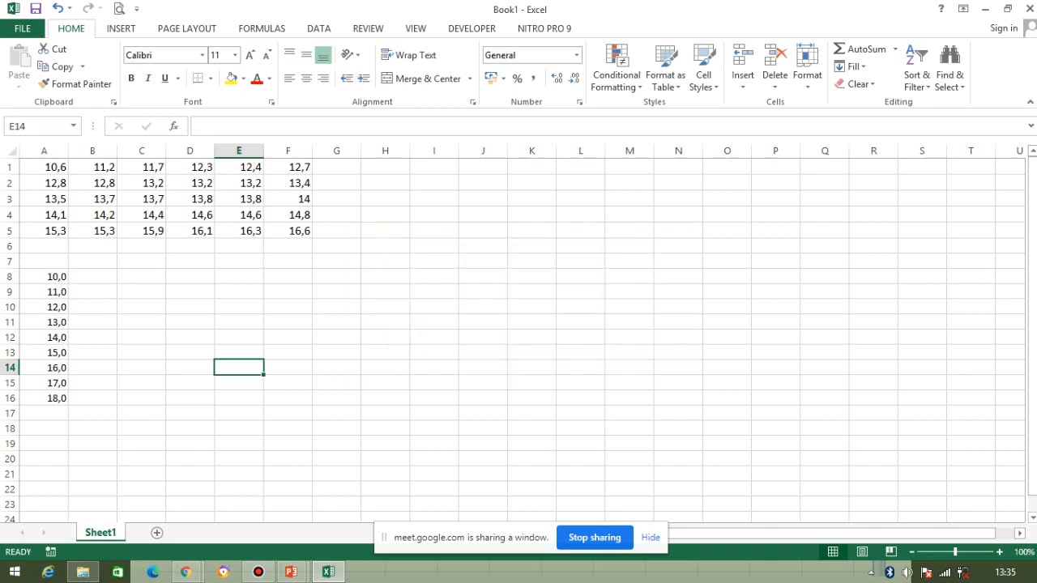
Step: Show the value in cell F3 with one decimal place
left_click(288, 200)
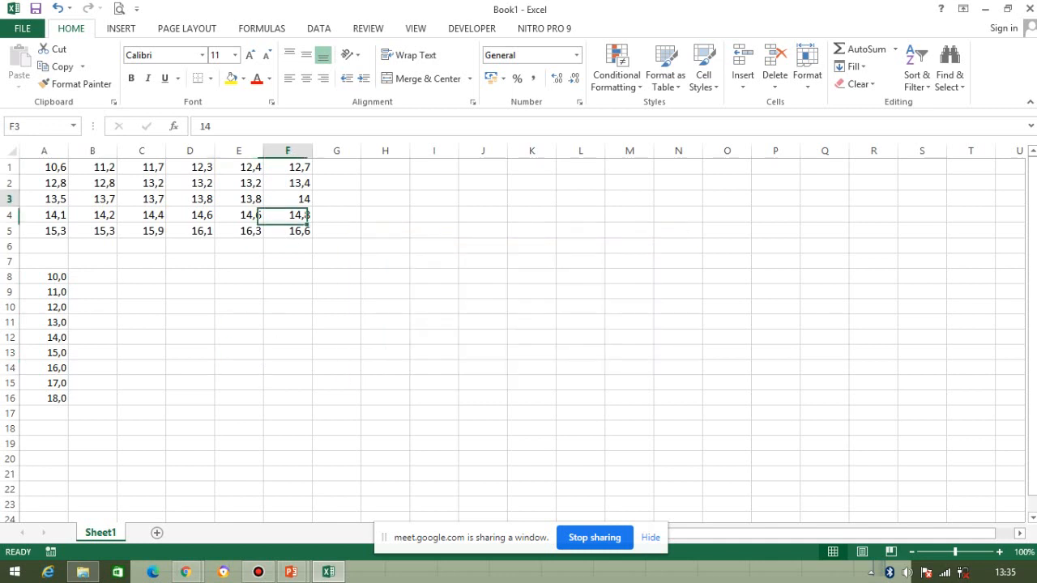
left_click(557, 78)
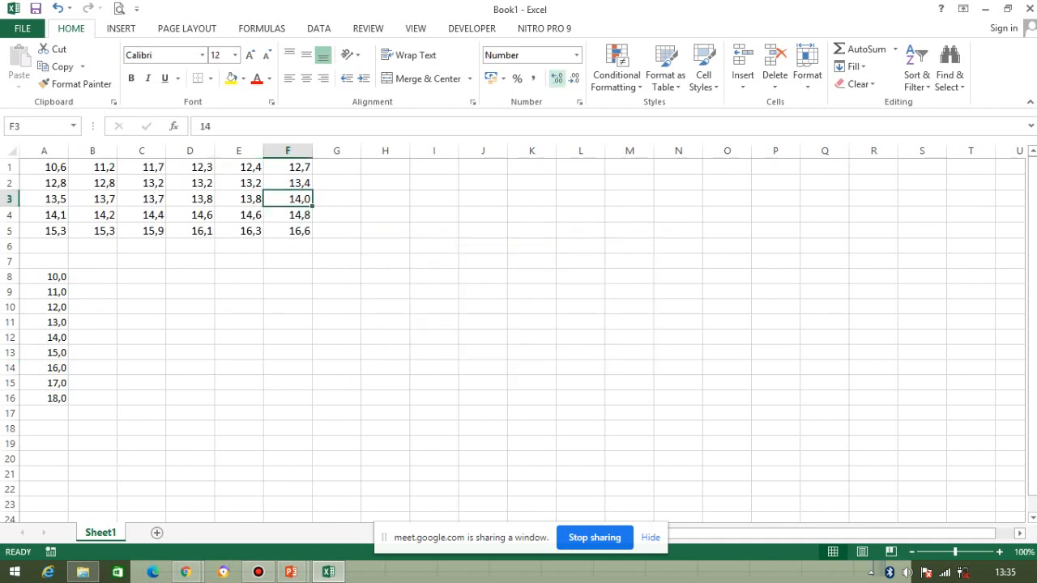
Step: Select the empty cell G6 and display the commands for working with data, including Data Analysis
left_click(337, 245)
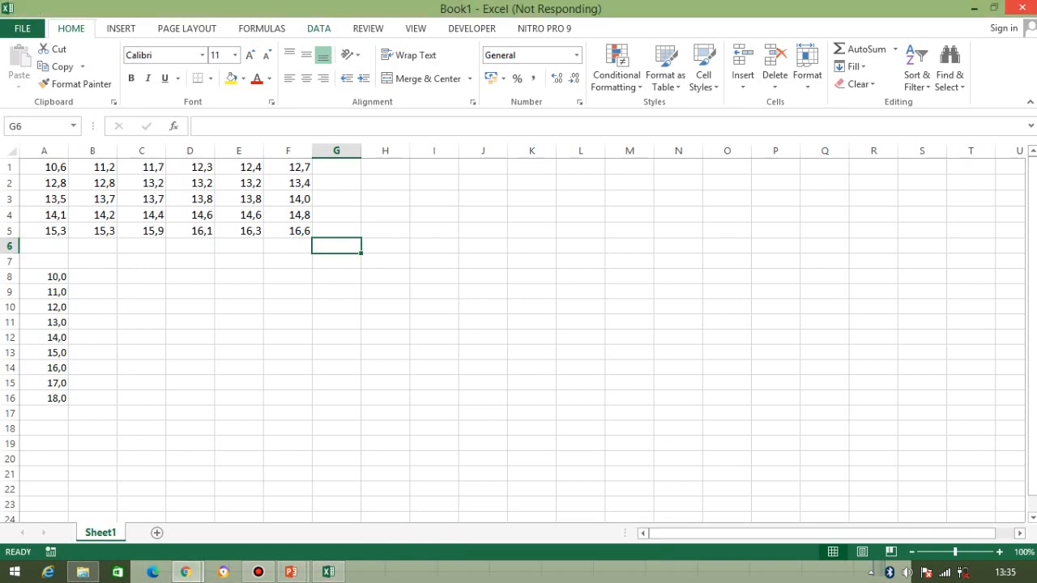
left_click(319, 29)
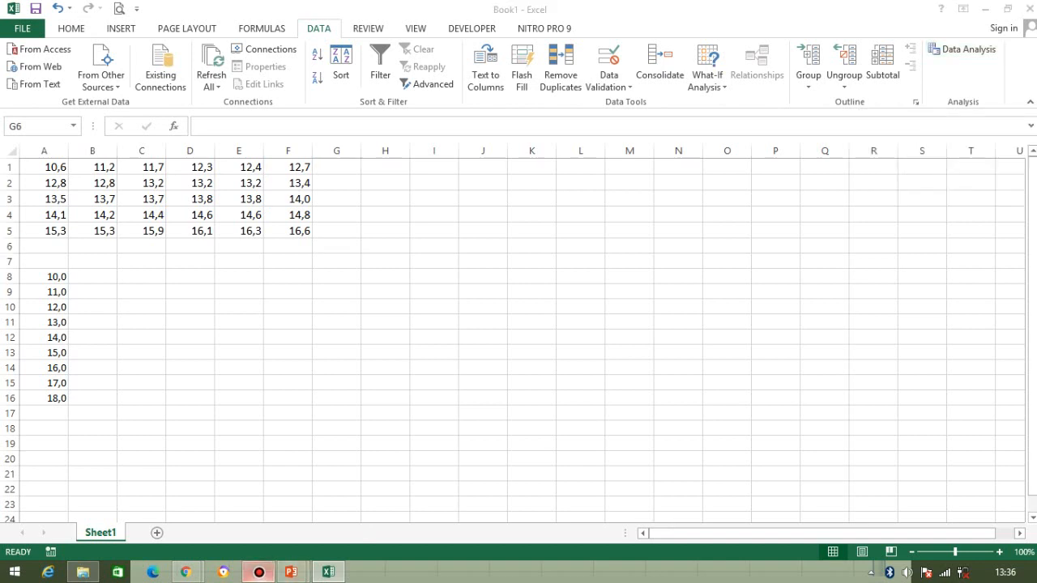
left_click(258, 572)
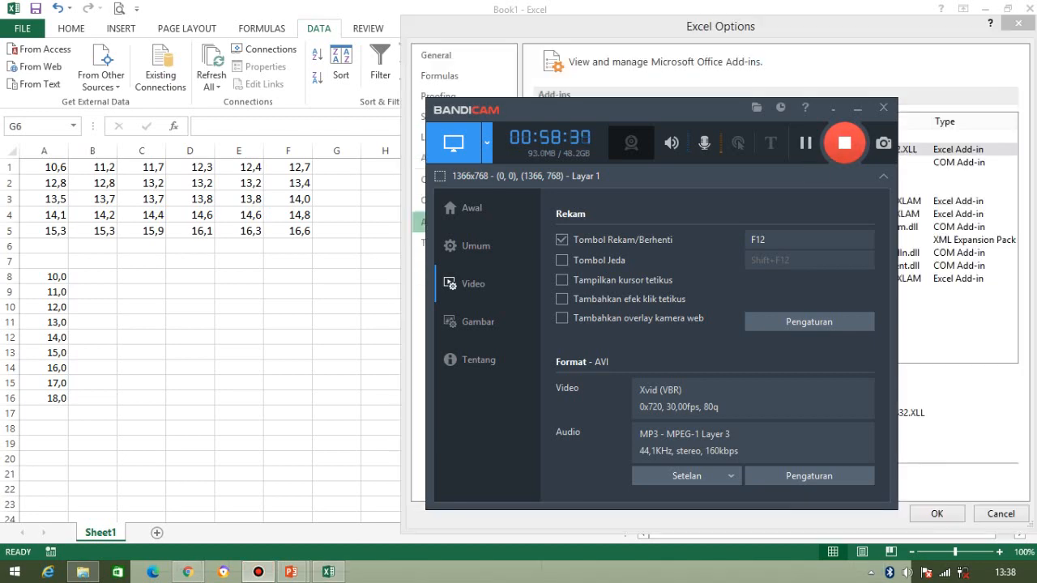
left_click(259, 572)
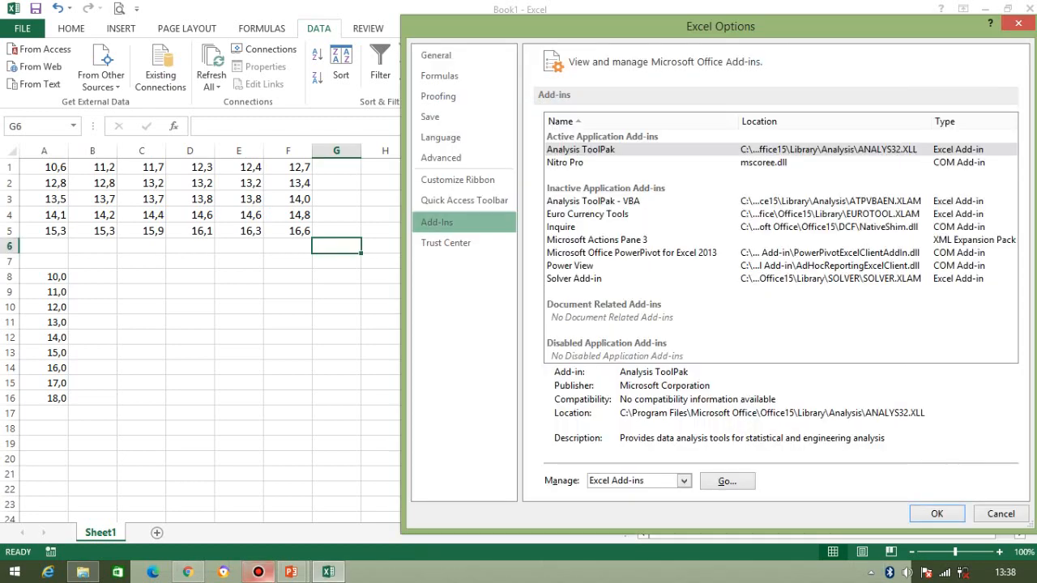
Step: Switch to the Google Meet call in Chrome
mouse_move(291, 572)
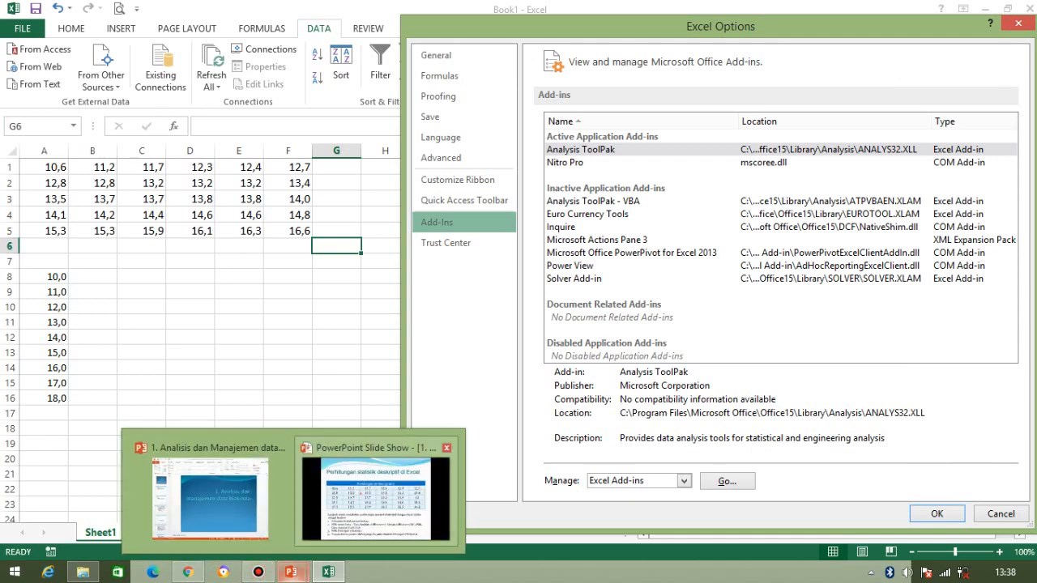
mouse_move(188, 572)
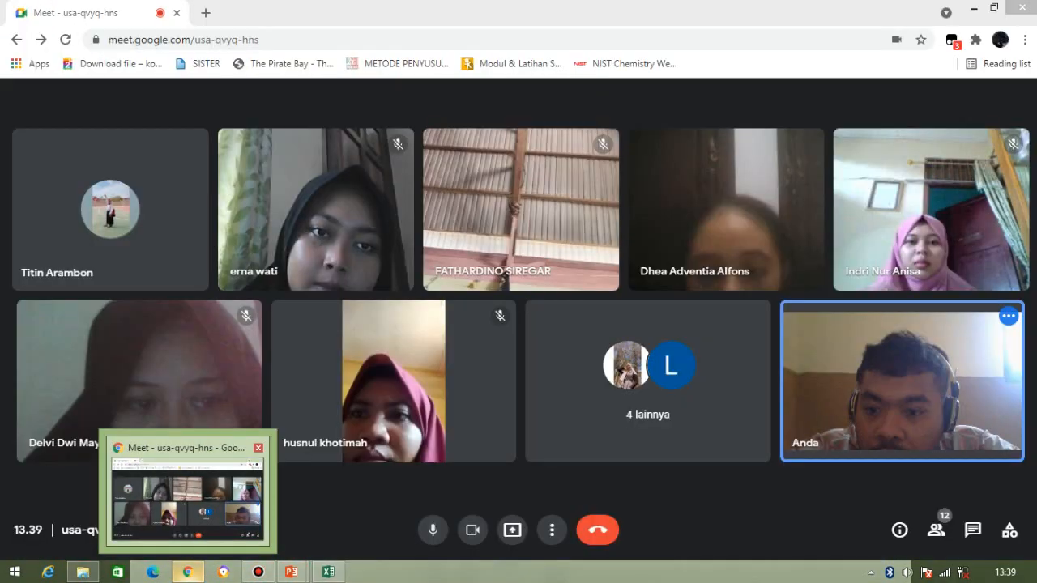
left_click(186, 498)
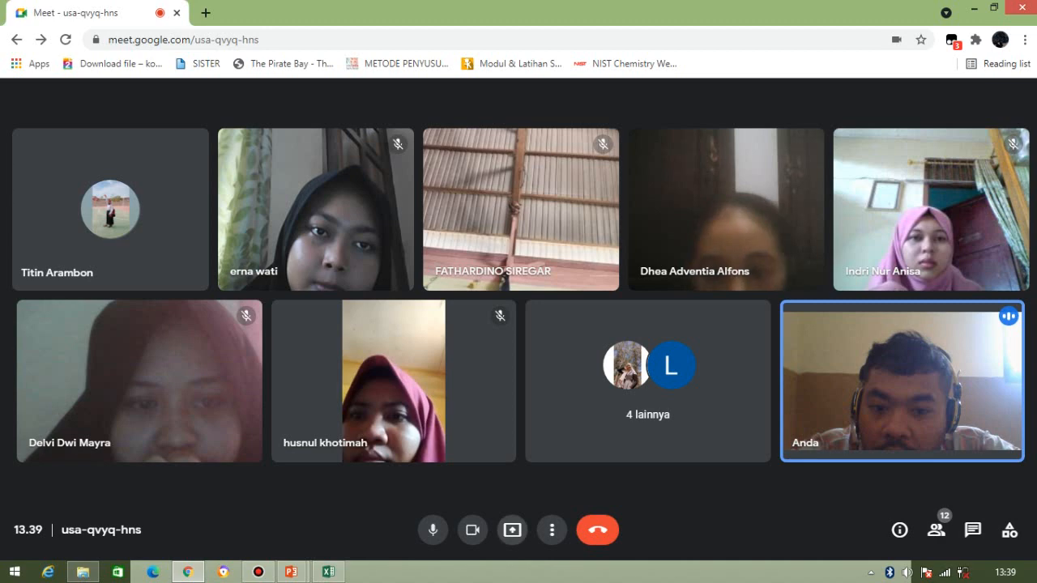
Step: Present the Book1 - Excel window to everyone in the Meet call
left_click(512, 530)
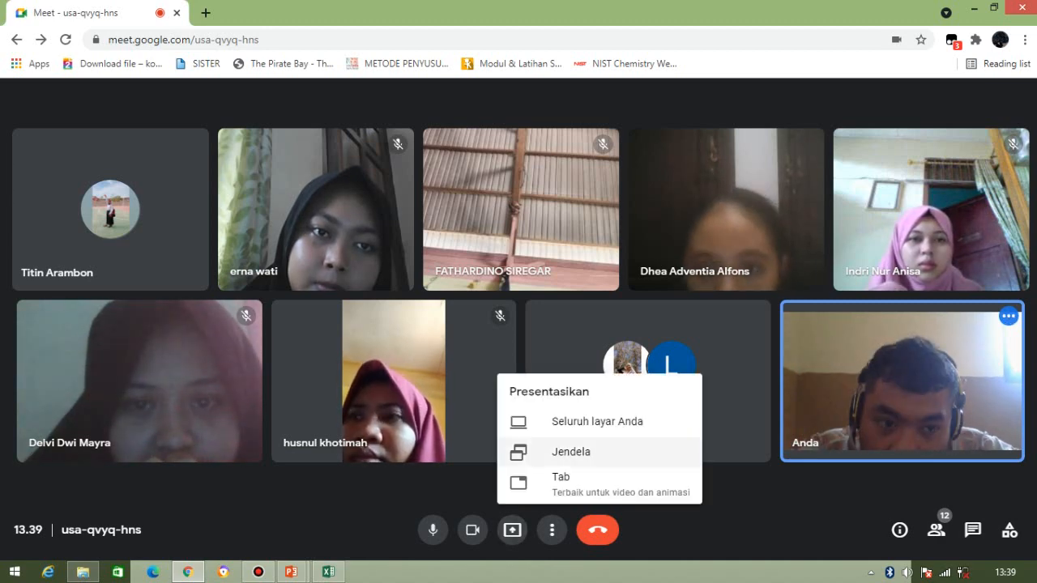
left_click(571, 451)
left_click(508, 167)
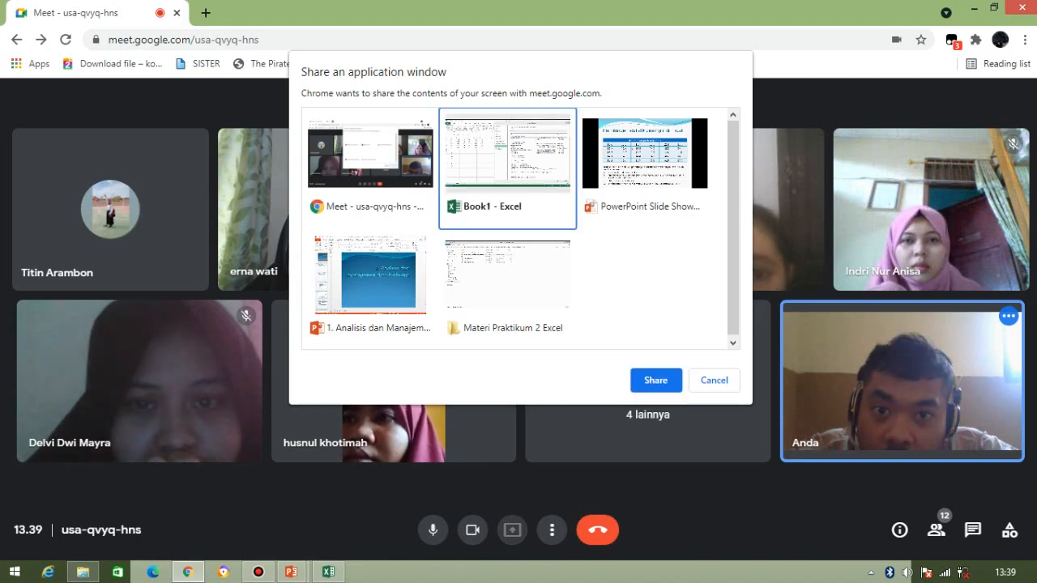
left_click(657, 380)
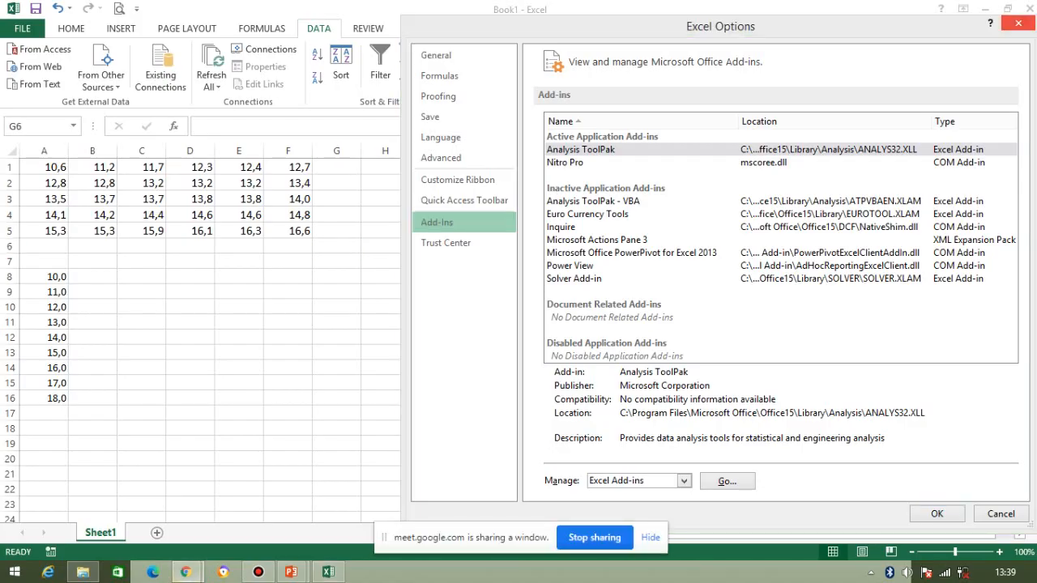
Step: Examine the Analysis ToolPak entries in Excel's add-in options and the list of available add-ins, leaving it without changes
key("Escape")
left_click(23, 28)
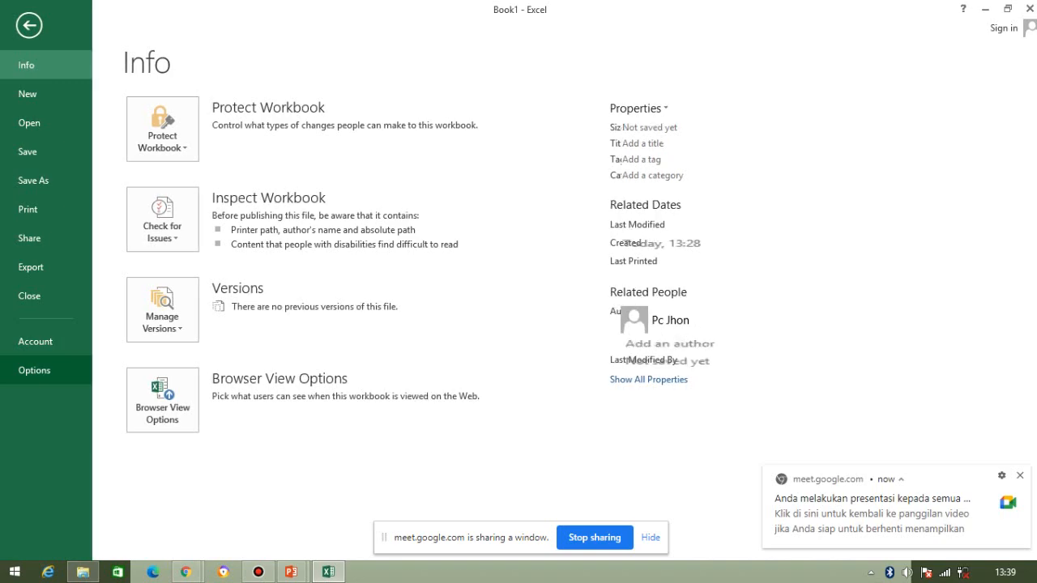
left_click(36, 371)
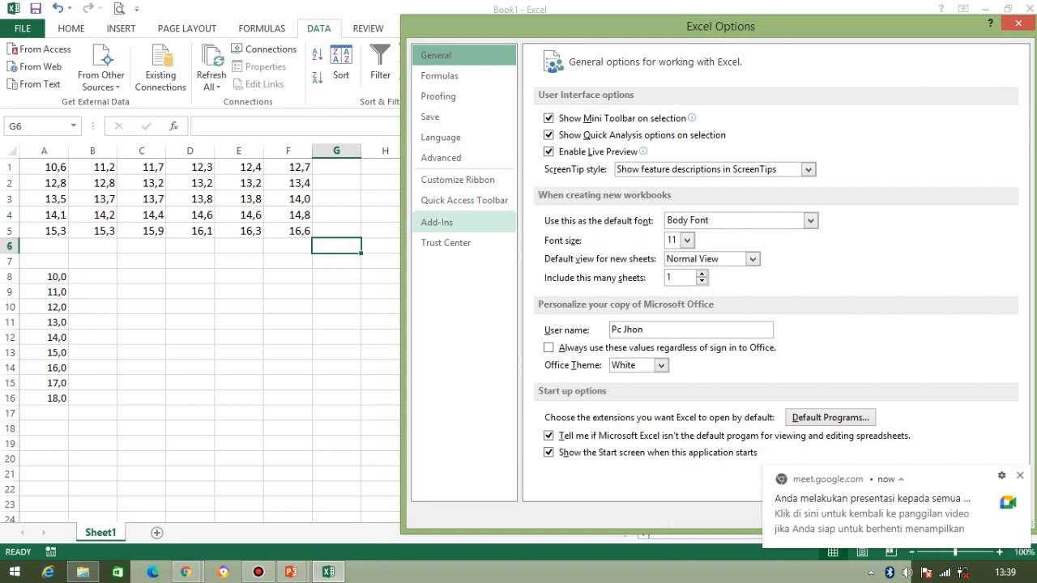
left_click(437, 222)
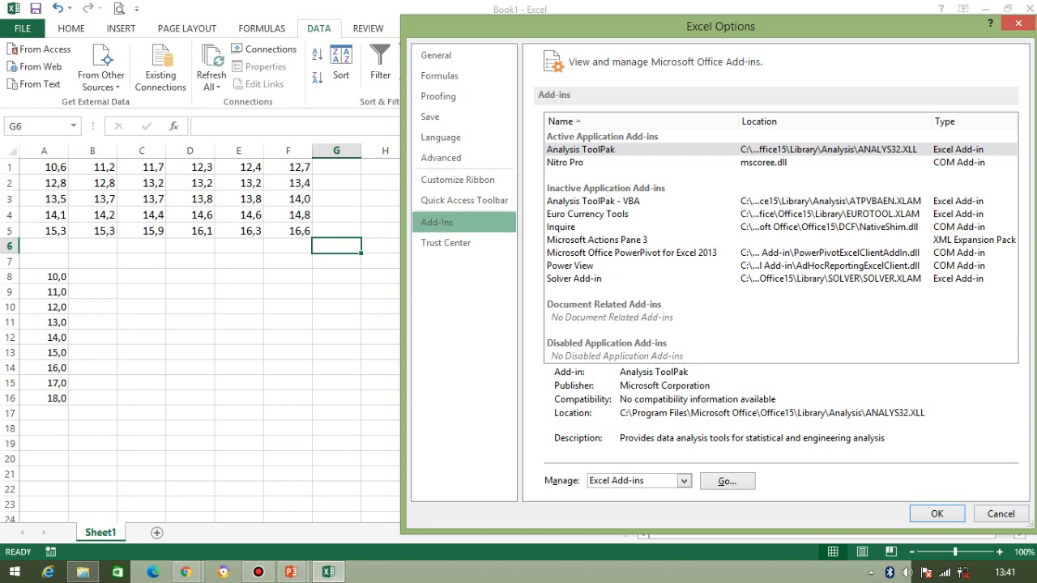
left_click(581, 149)
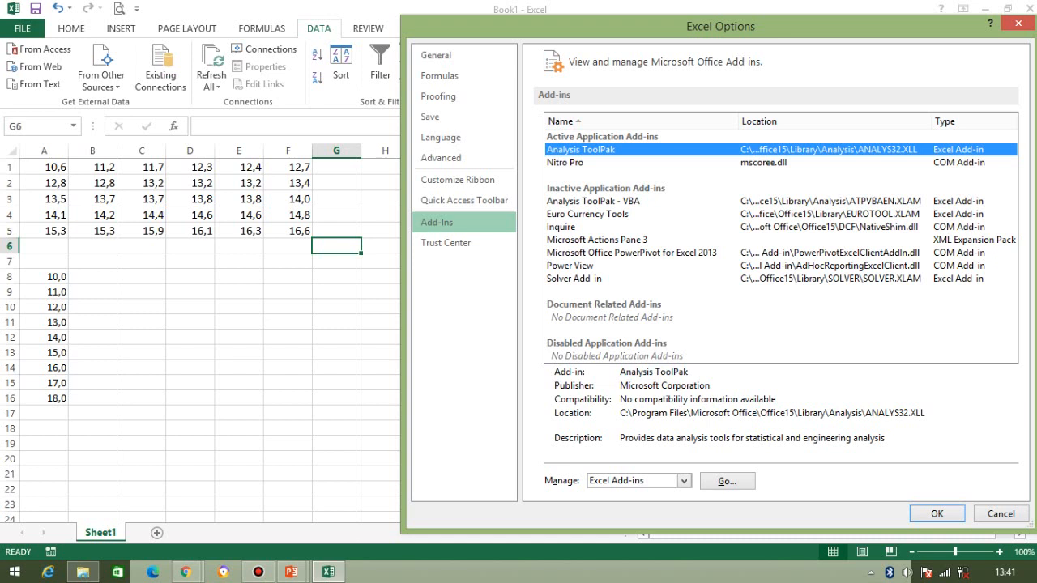
left_click(593, 201)
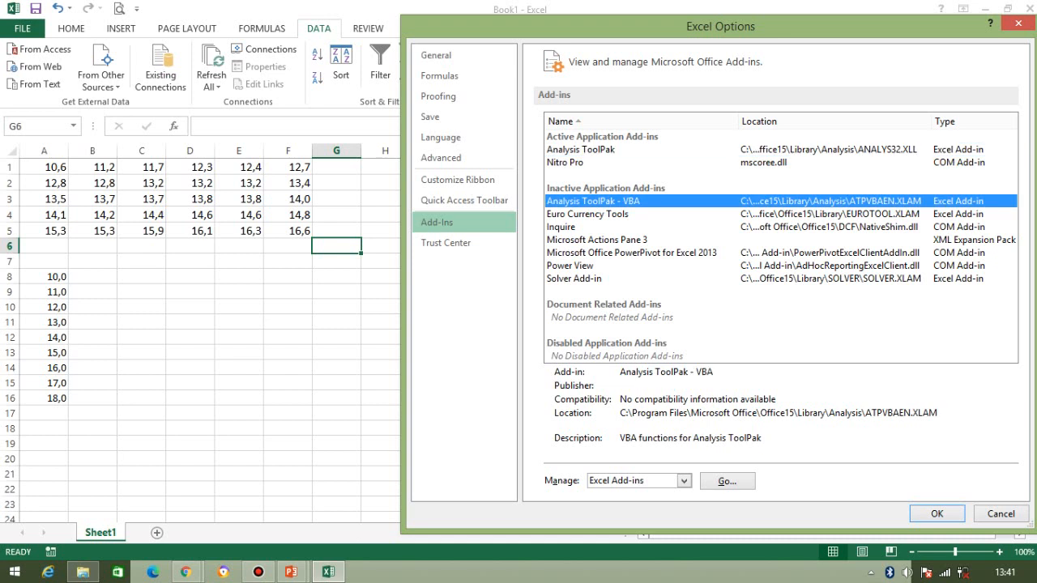
left_click(580, 150)
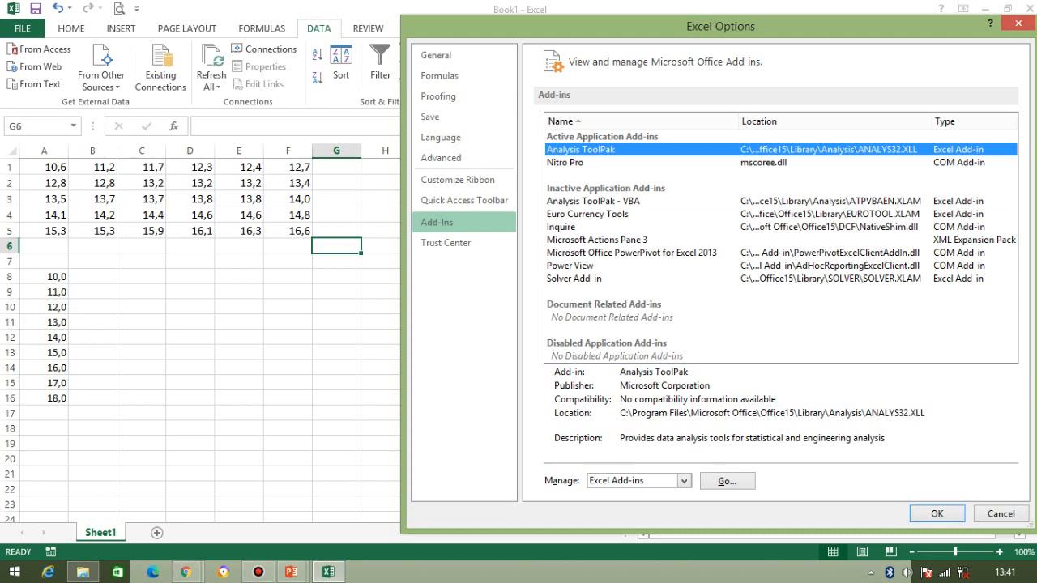
left_click(727, 482)
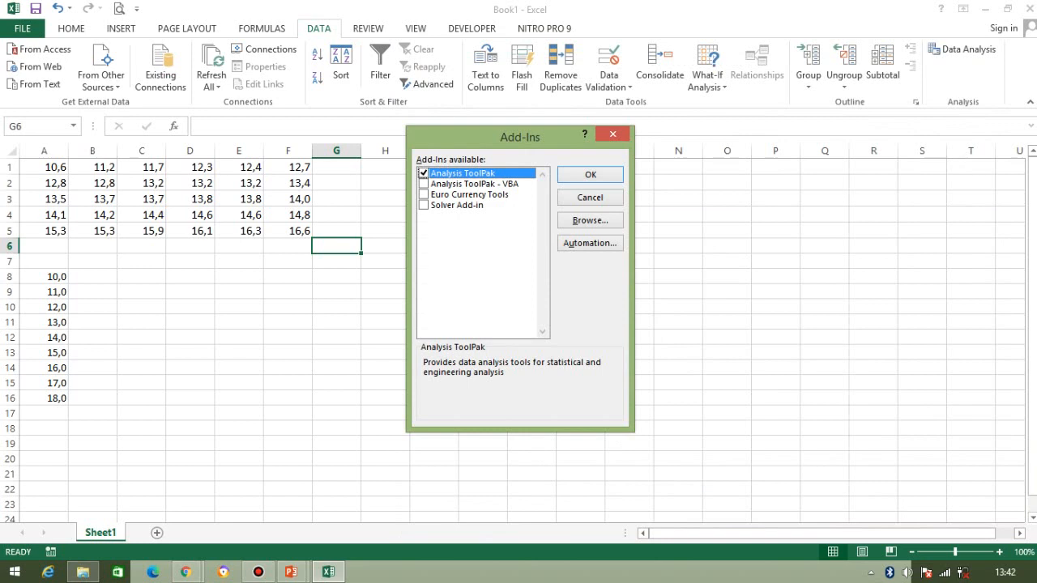
left_click(590, 197)
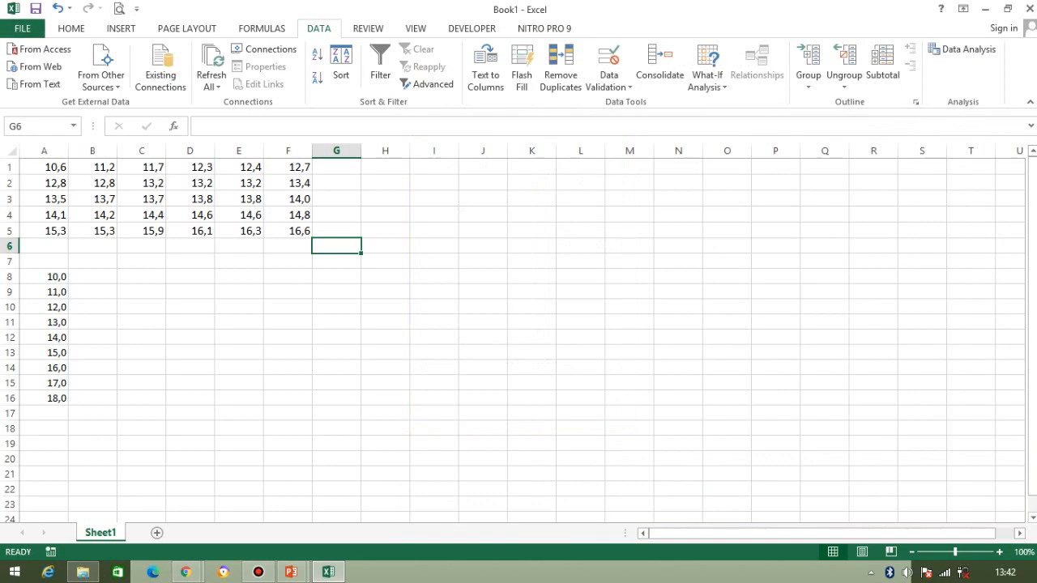
Step: Reopen the Excel add-in options with Analysis ToolPak - VBA highlighted and confirm the available add-ins with only Analysis ToolPak enabled
left_click(23, 28)
left_click(36, 371)
left_click(454, 223)
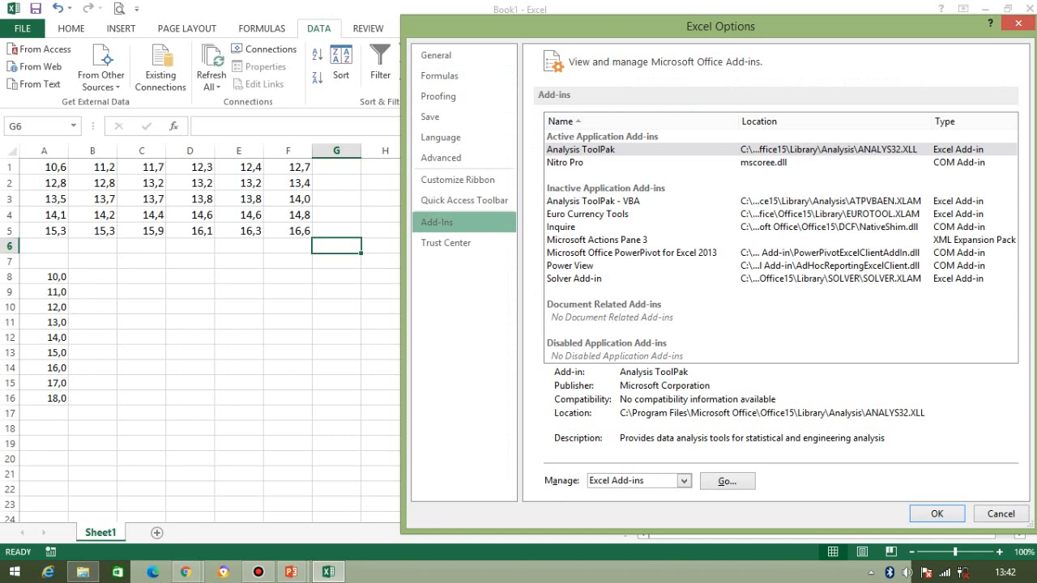
left_click(593, 201)
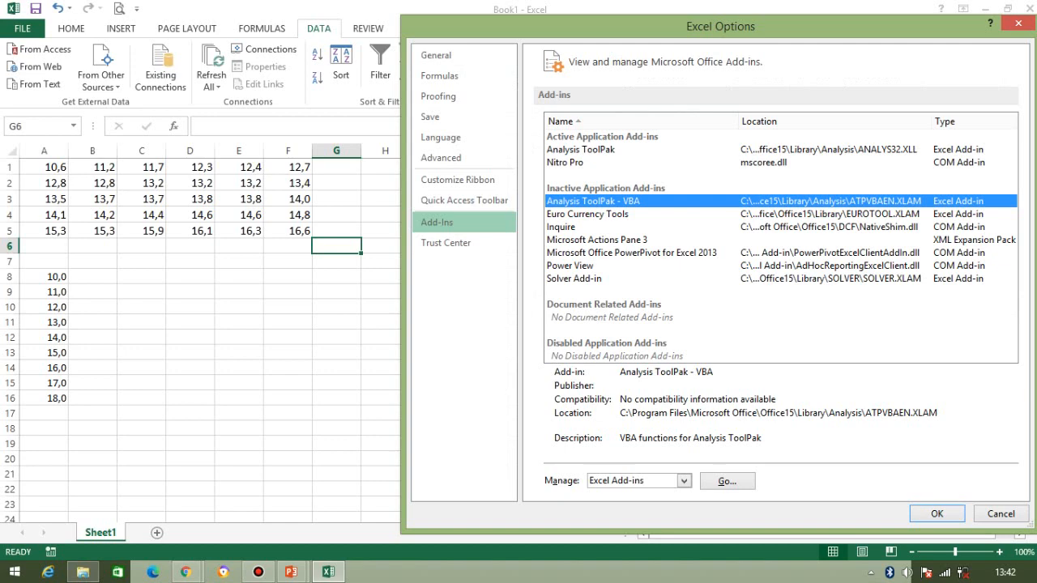
left_click(727, 481)
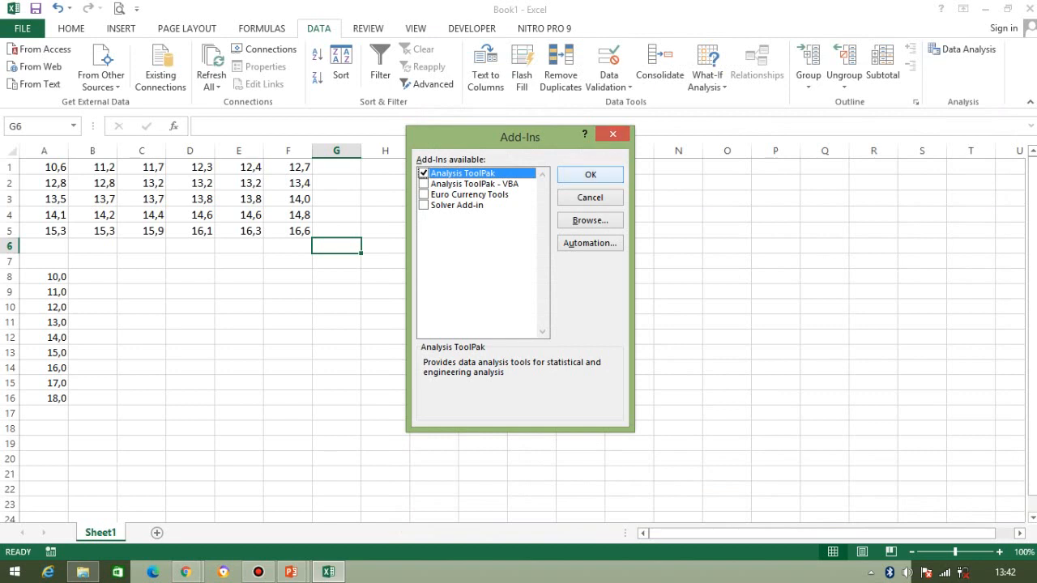
left_click(591, 174)
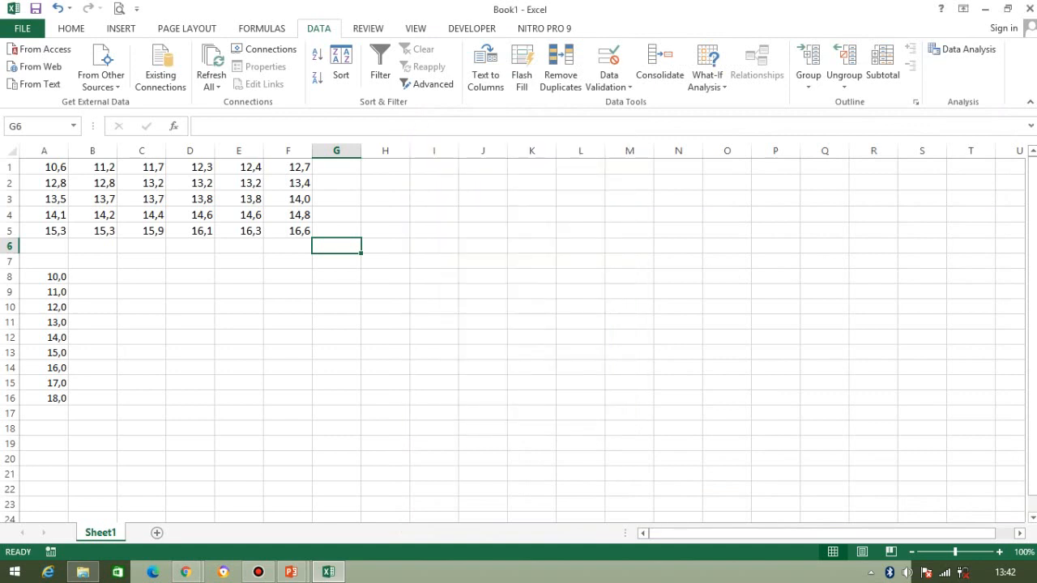
Step: Check on the Google Meet call in Chrome and return to the Excel workbook
mouse_move(186, 572)
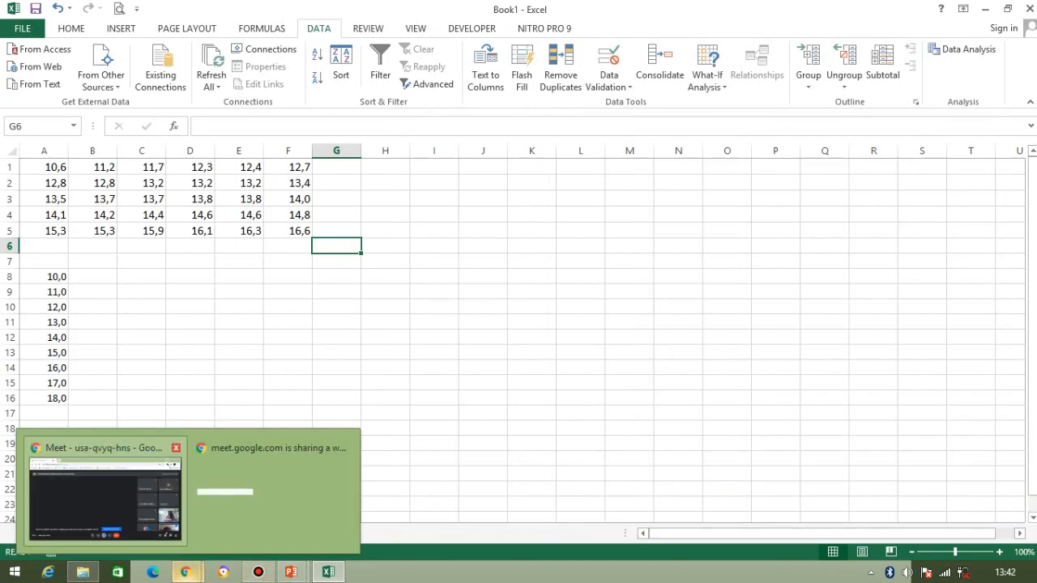
left_click(105, 494)
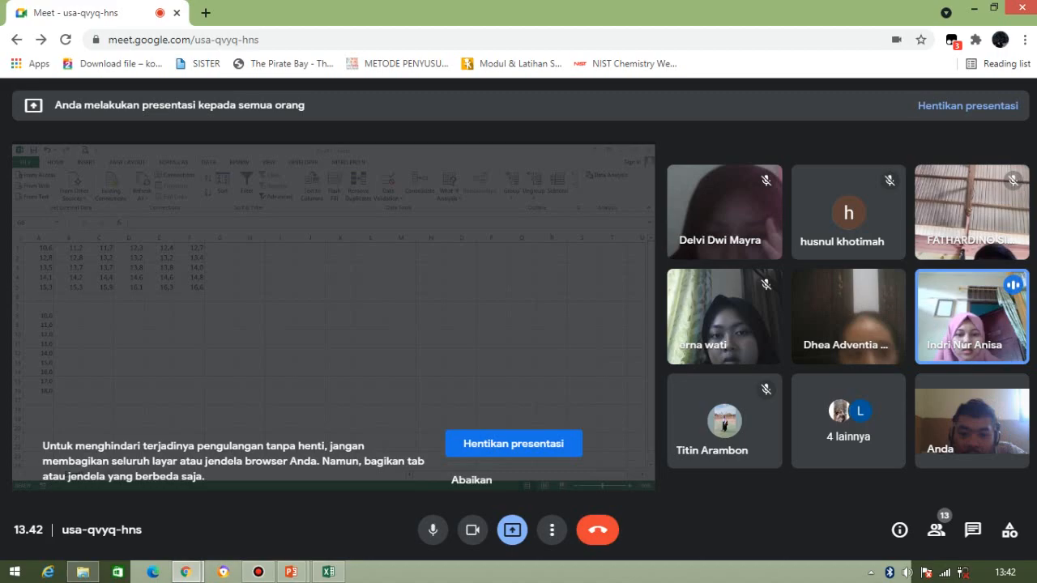
key("alt+Tab")
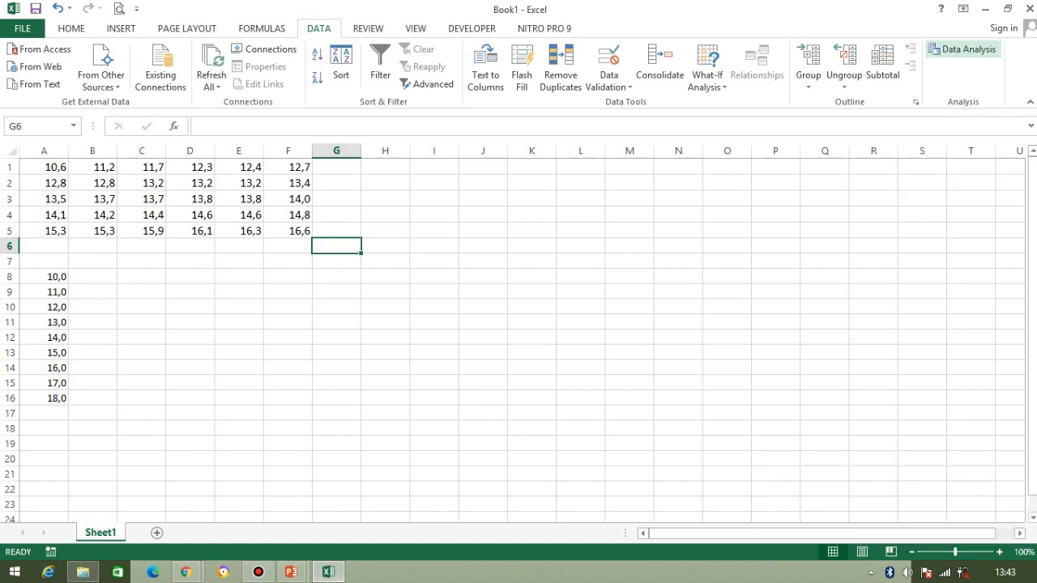
Step: Choose the Histogram tool from the Data Analysis tools
left_click(963, 48)
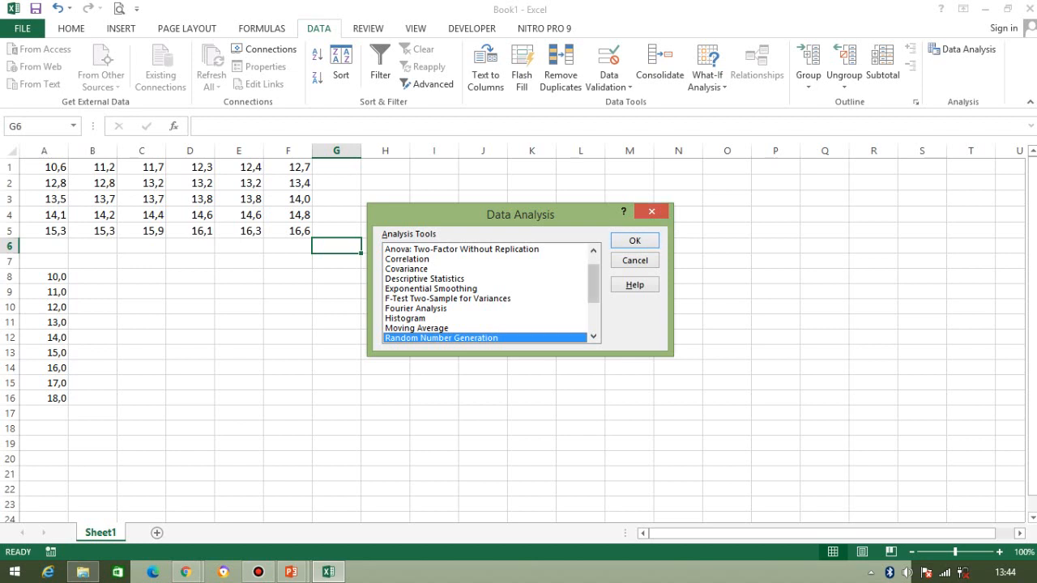
left_click_drag(594, 284, 594, 276)
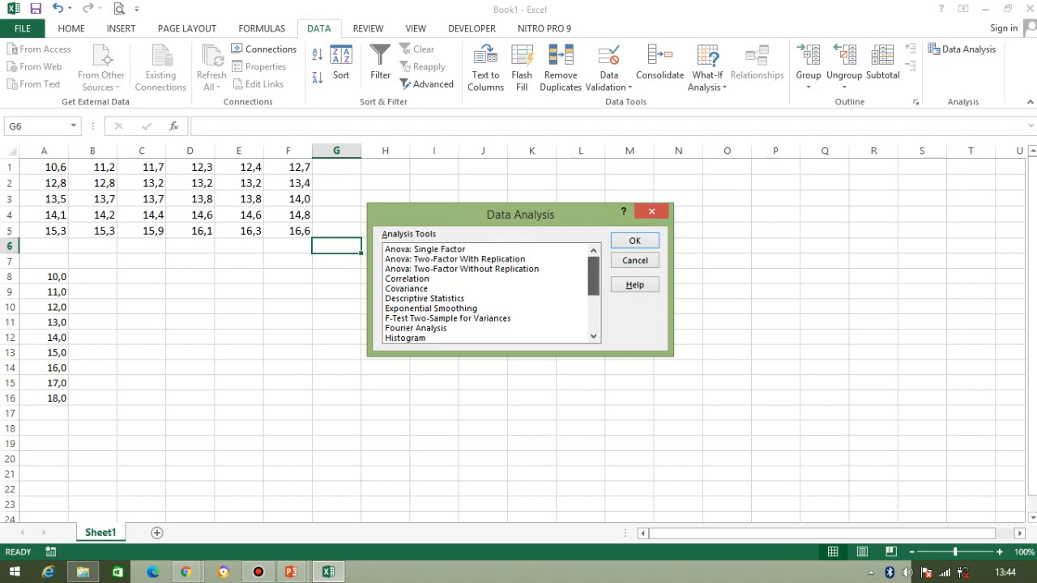
left_click_drag(594, 276, 594, 295)
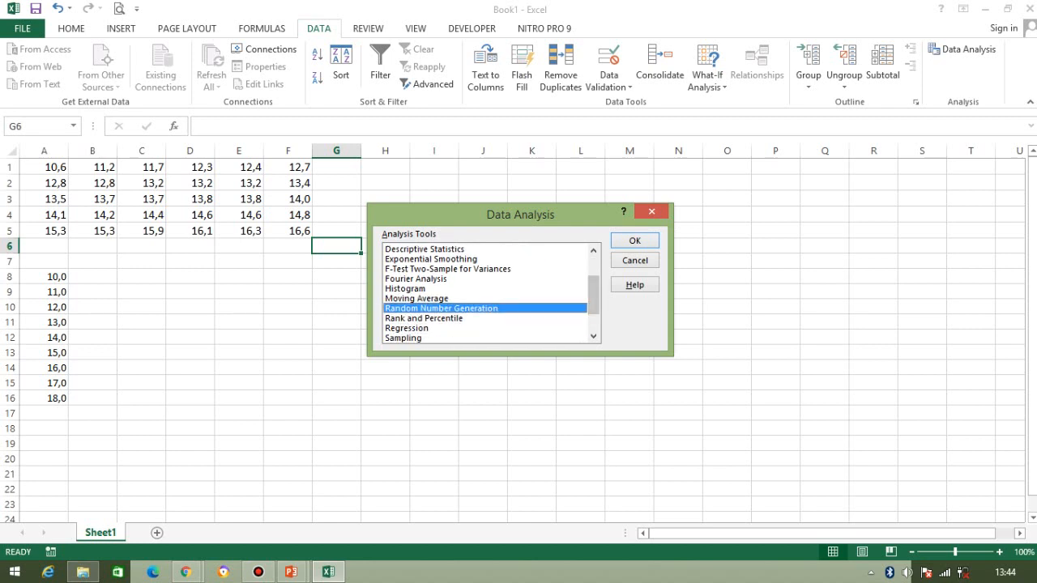
left_click(405, 289)
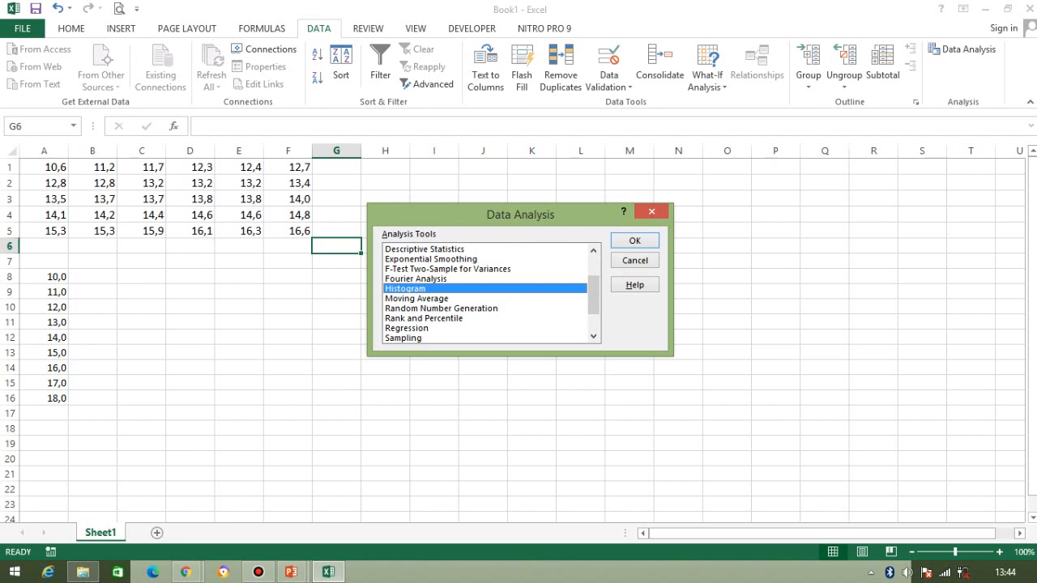
left_click(635, 241)
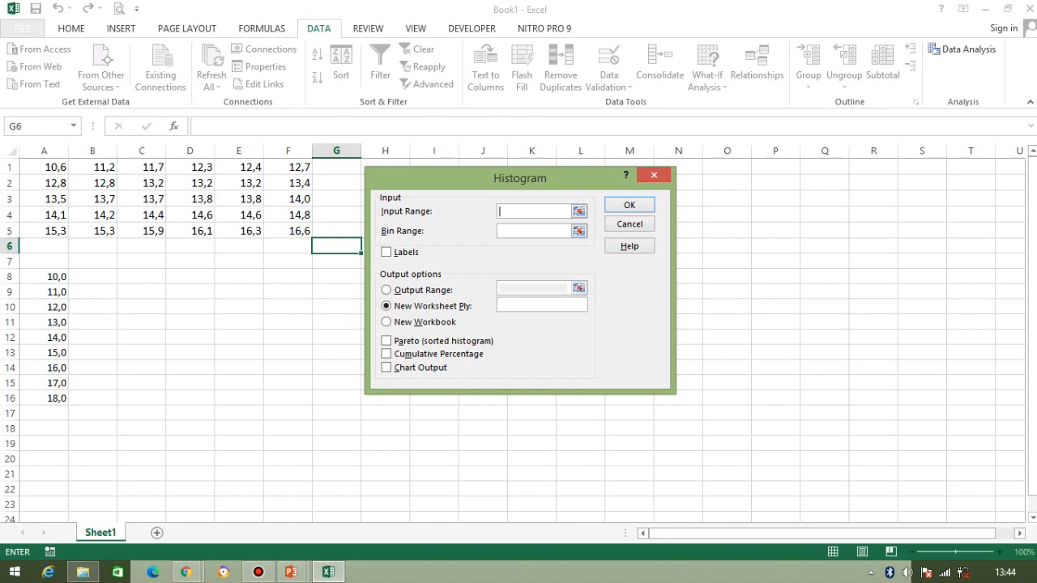
Step: Set the histogram's input range to $A$1:$F$5 and its bin range to $A$8:$A$16
left_click(579, 211)
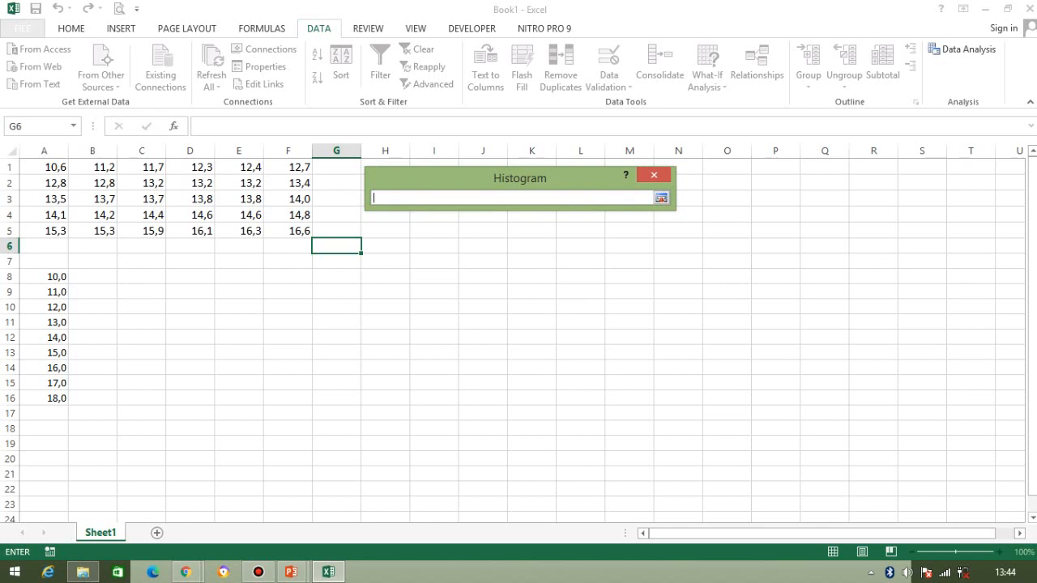
left_click_drag(49, 167, 304, 235)
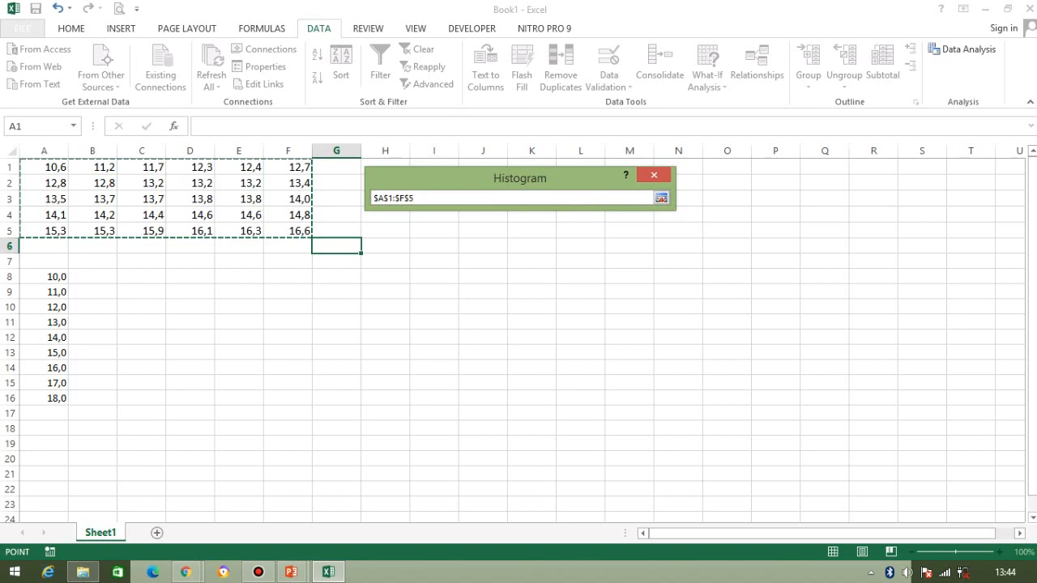
key("Return")
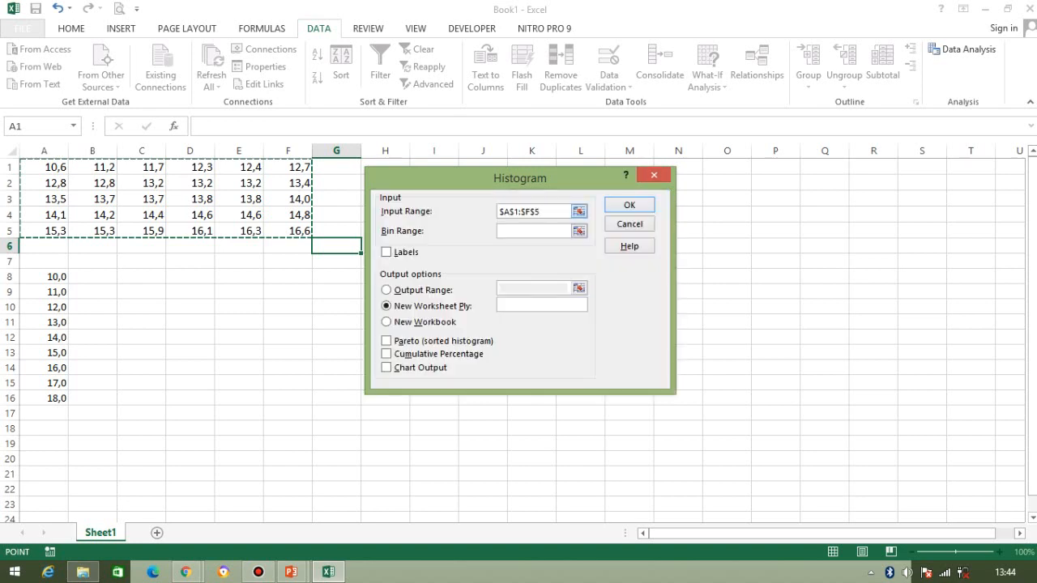
left_click(580, 211)
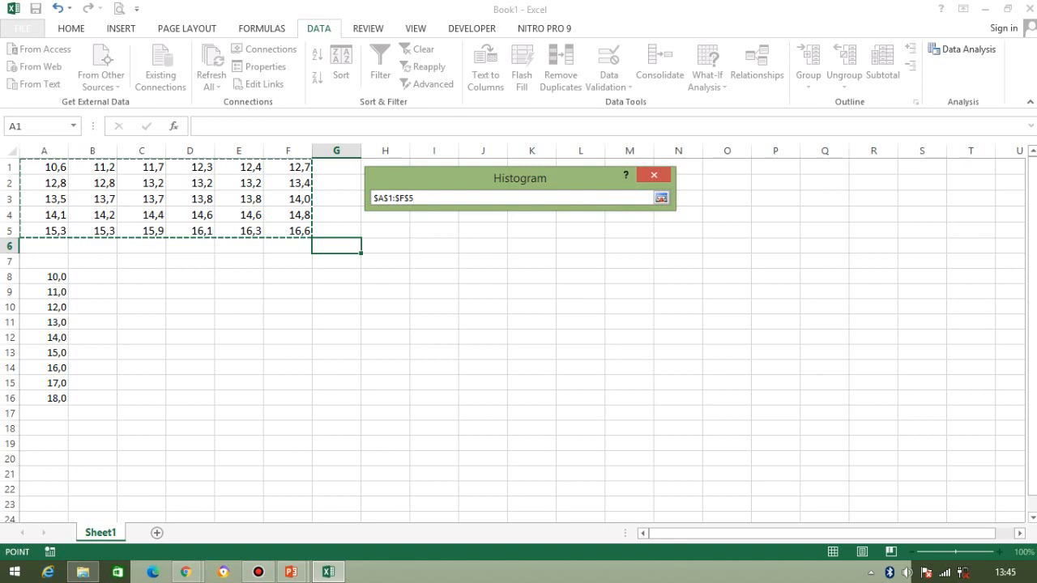
left_click_drag(40, 168, 313, 241)
key("Return")
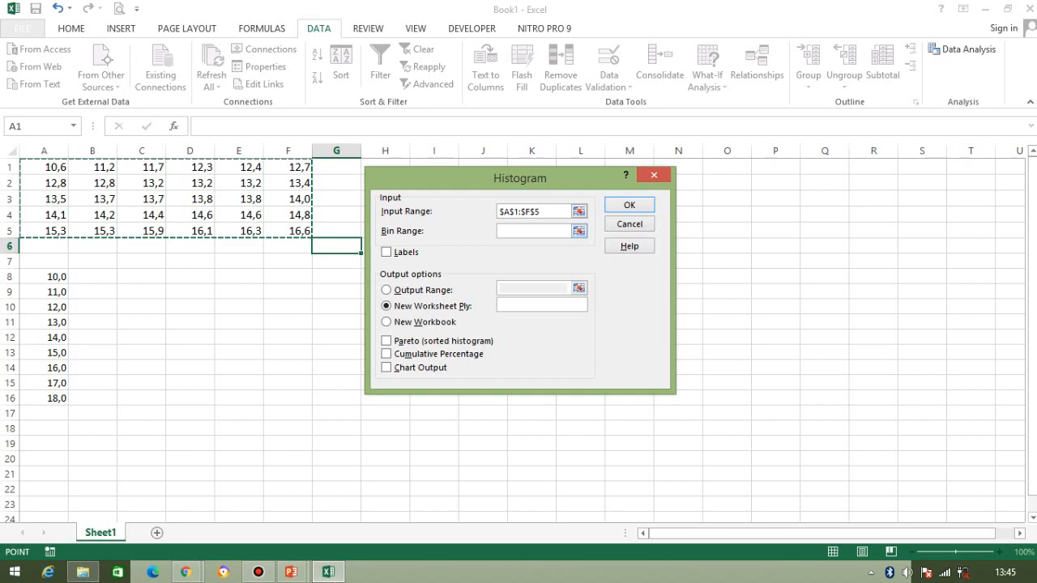
left_click(579, 232)
left_click_drag(49, 276, 60, 401)
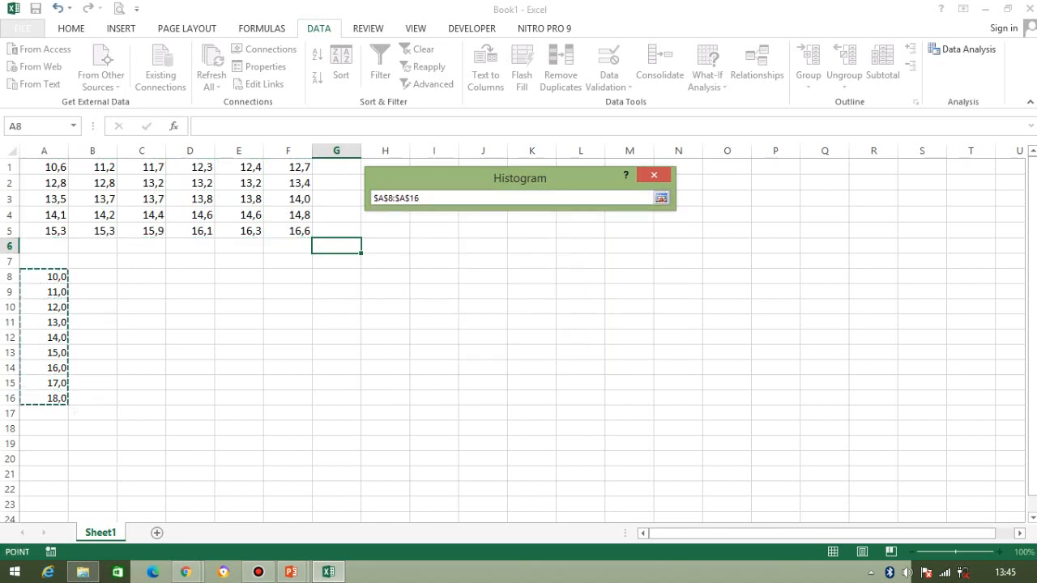
key("Return")
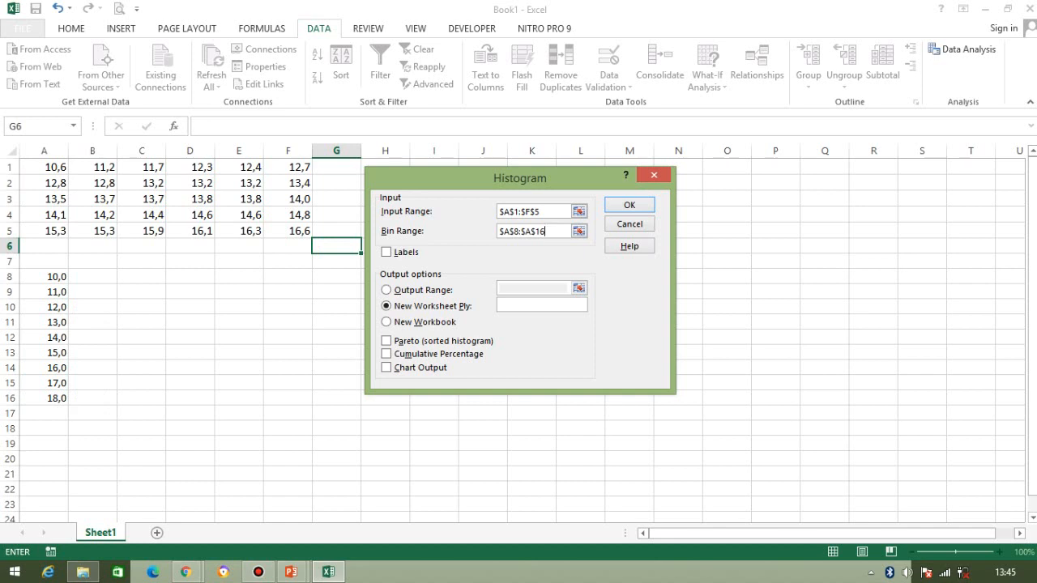
Step: Send the output to a new worksheet named Histogram, include Chart Output, and generate the histogram
left_click(530, 306)
type("Histogram")
left_click(387, 367)
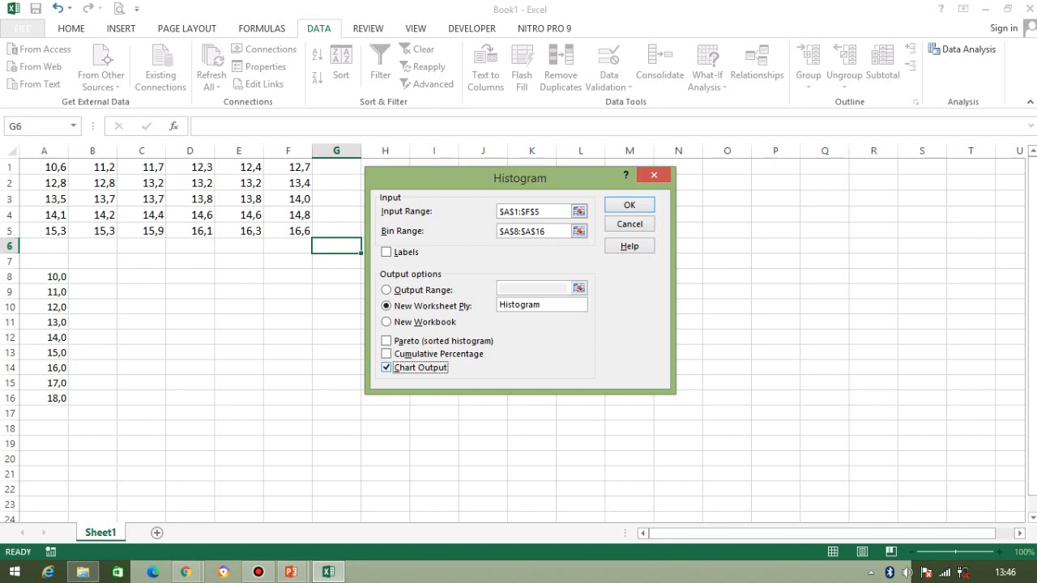
key("Return")
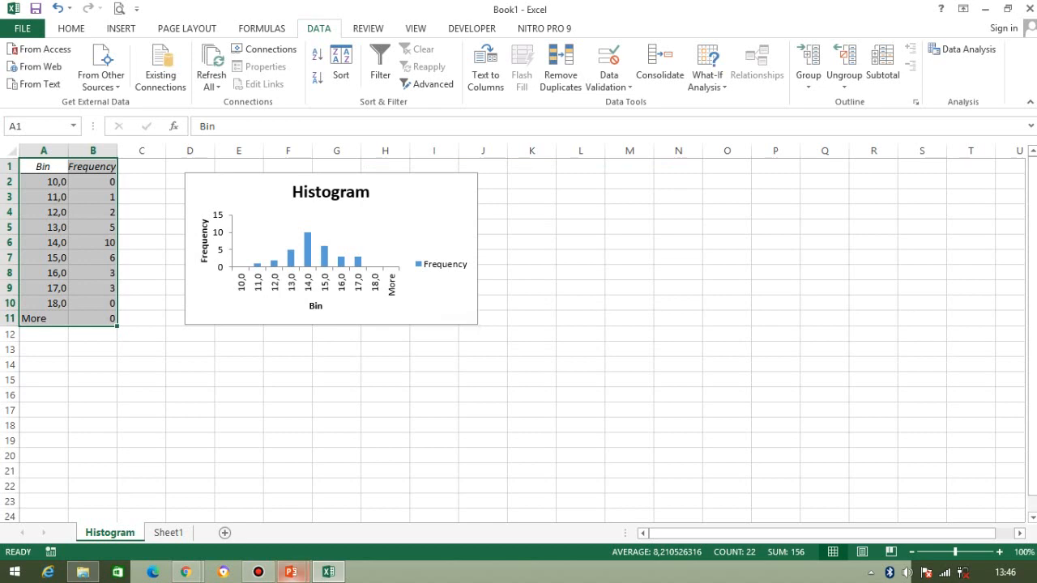
Step: Switch to the PowerPoint slide show, advance to the Output Descriptive Statistics slide, and return to the histogram in Excel
mouse_move(291, 572)
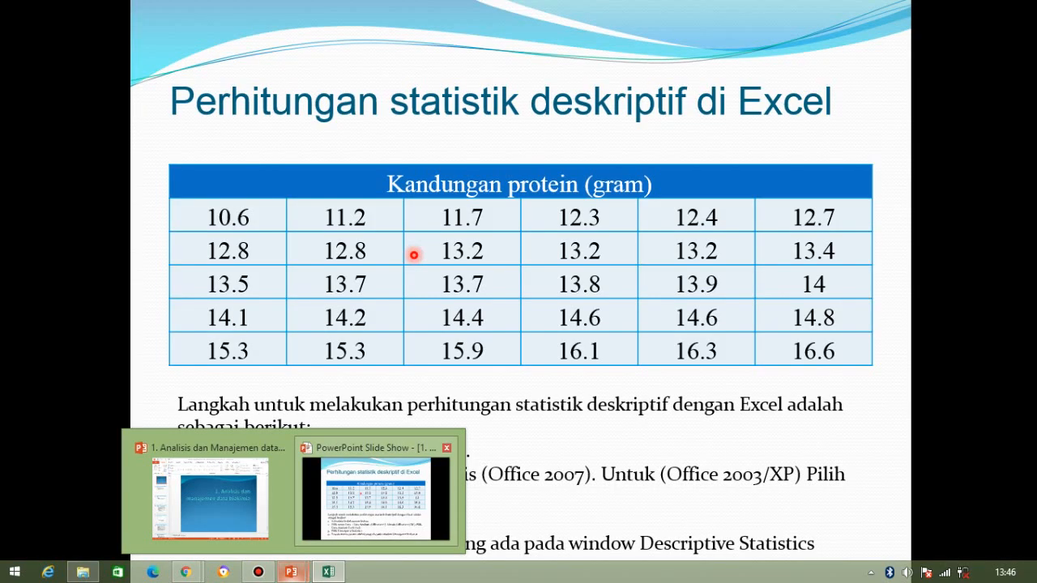
left_click(389, 494)
left_click(465, 419)
left_click(465, 419)
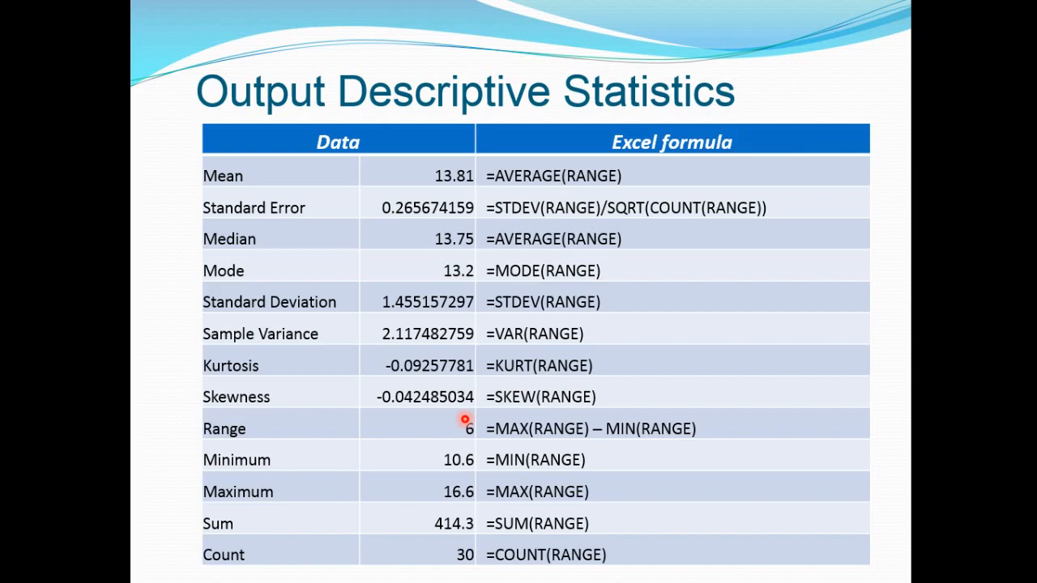
key("alt+Tab")
key("alt+Tab")
key("alt+Tab")
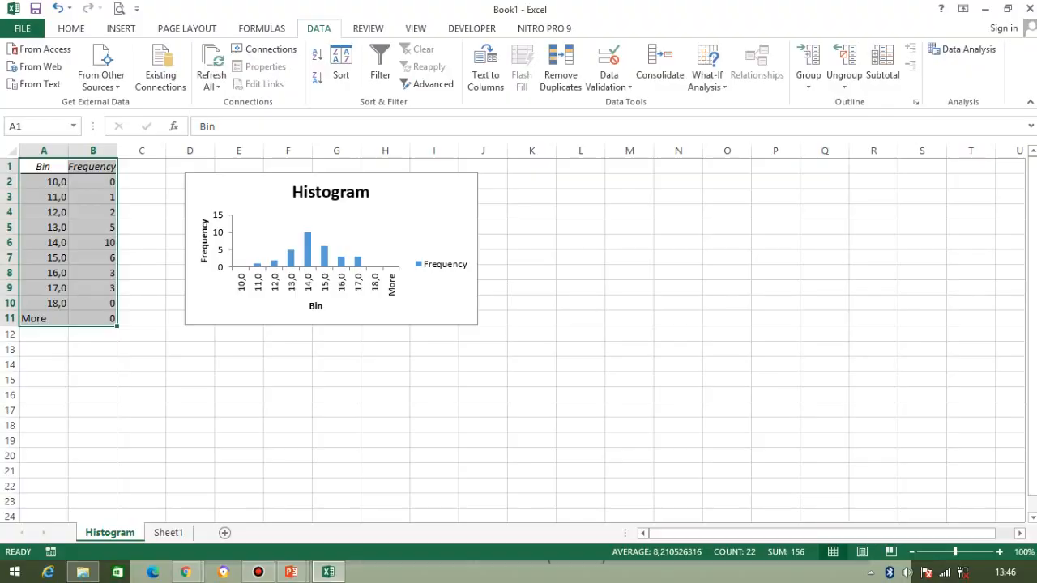
Step: Switch to the PowerPoint slide show, go through the slides up to the histogram Output slide, and return to the Excel workbook
key("alt+Tab")
key("Right")
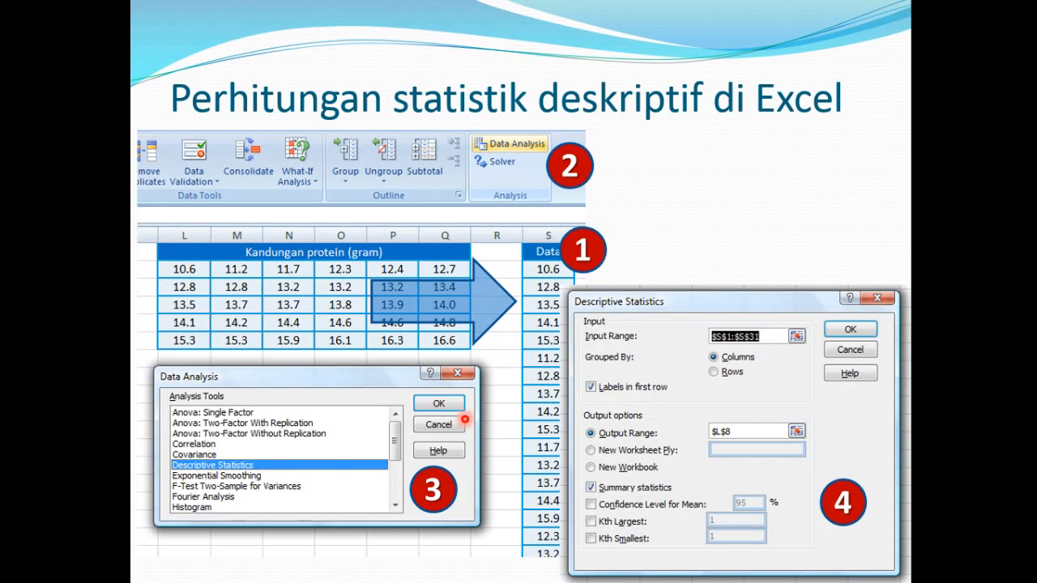
key("Left")
key("Left")
key("Right")
key("Right")
key("Right")
key("Right")
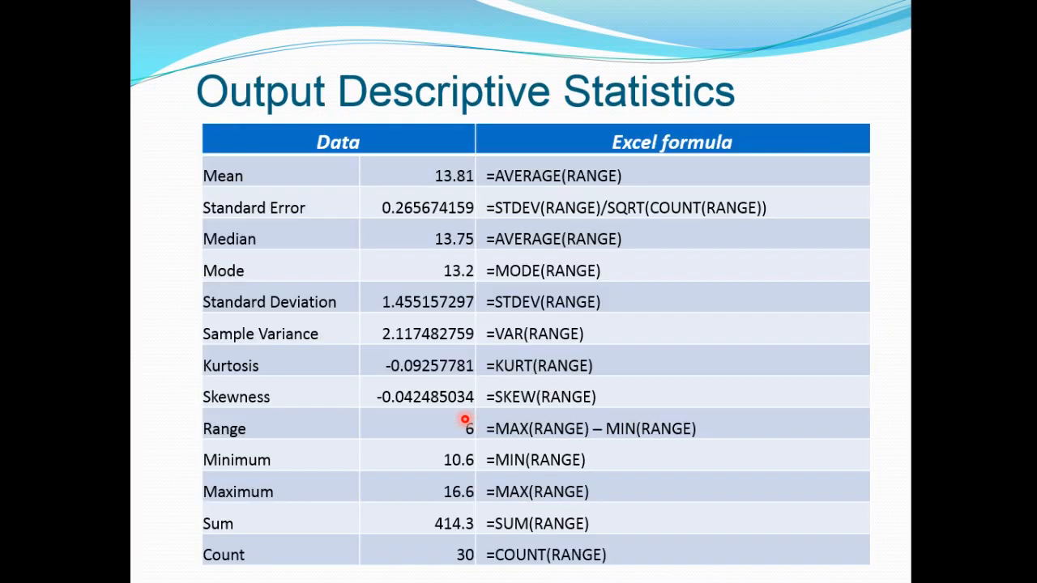
key("Right")
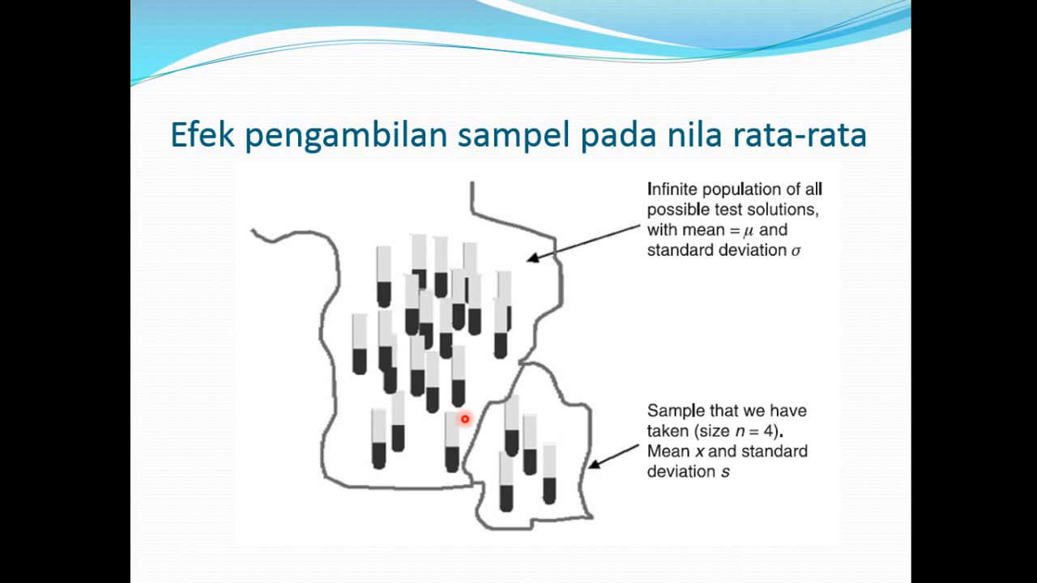
key("Right")
key("Right")
key("Right")
key("Right")
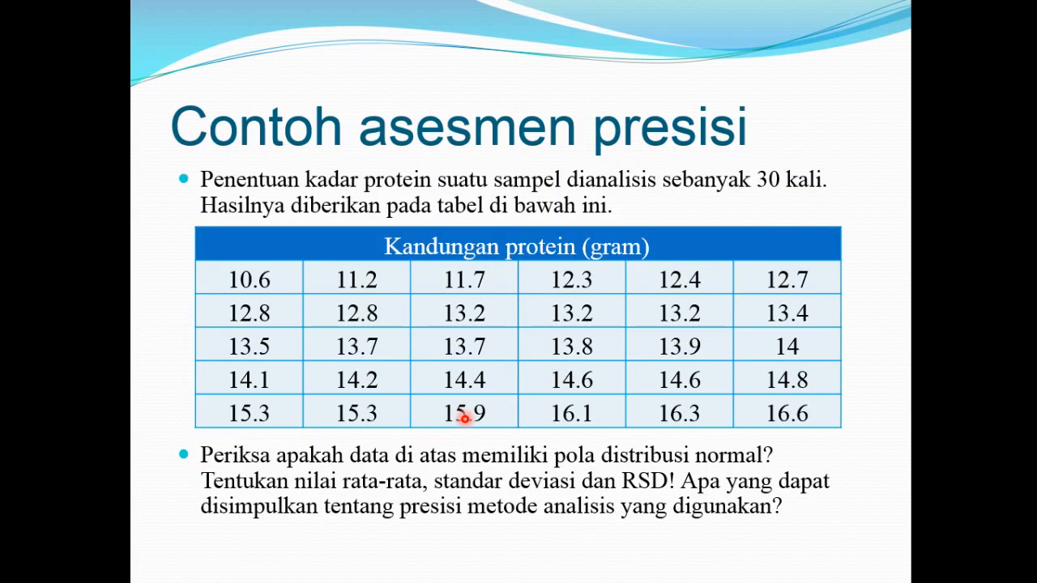
key("Right")
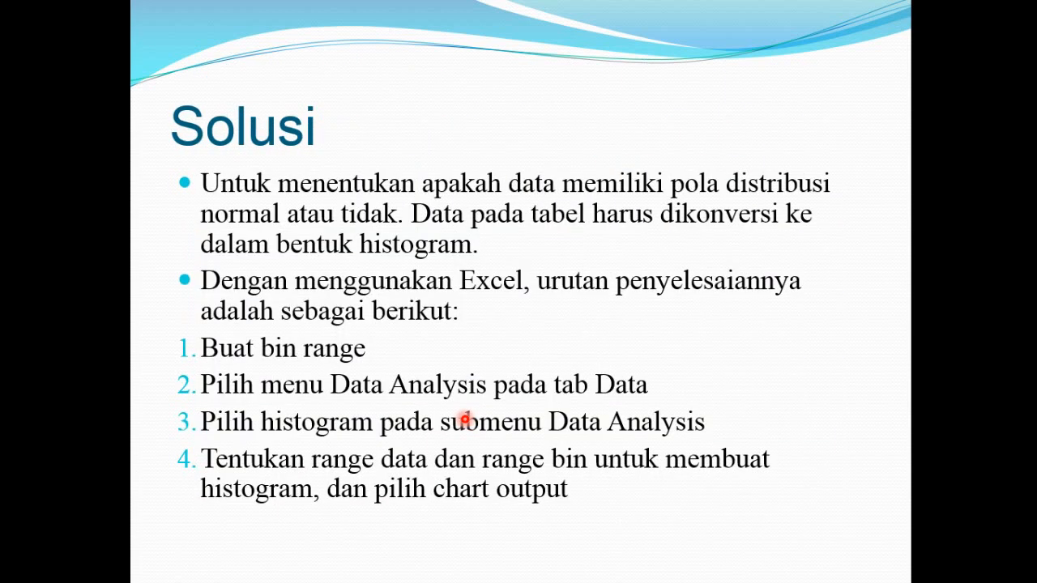
key("Right")
key("Right")
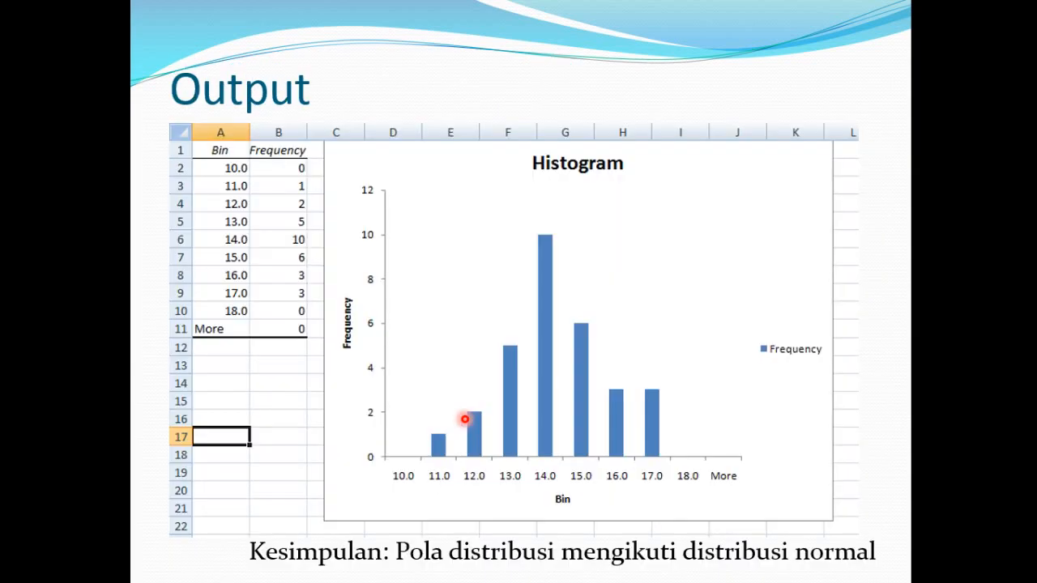
key("alt+Tab")
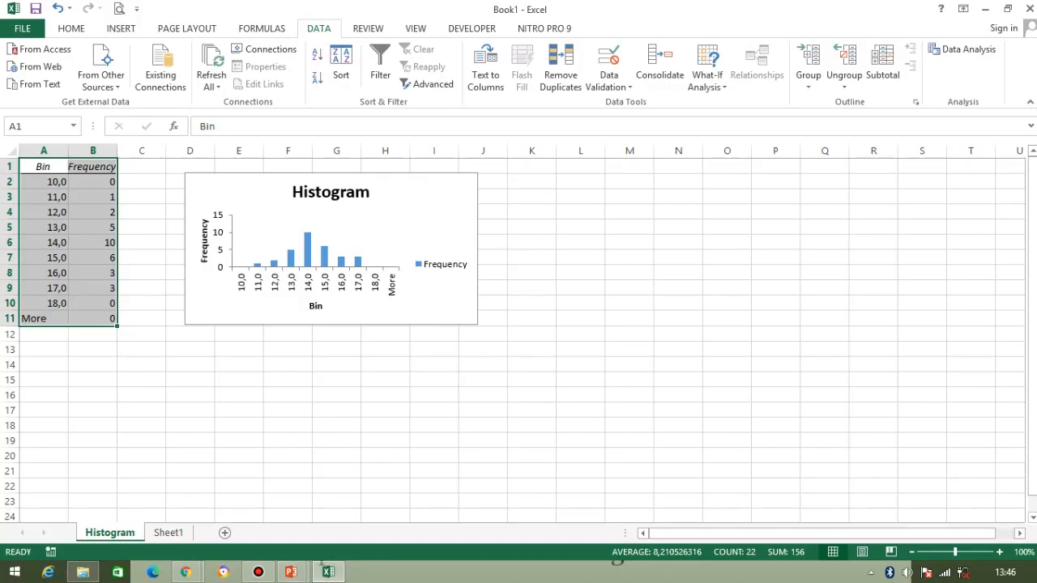
Step: Reopen the Data Analysis Histogram settings from Sheet1 to review the input, bin and output options, and close them without generating output
key("ctrl+Page_Down")
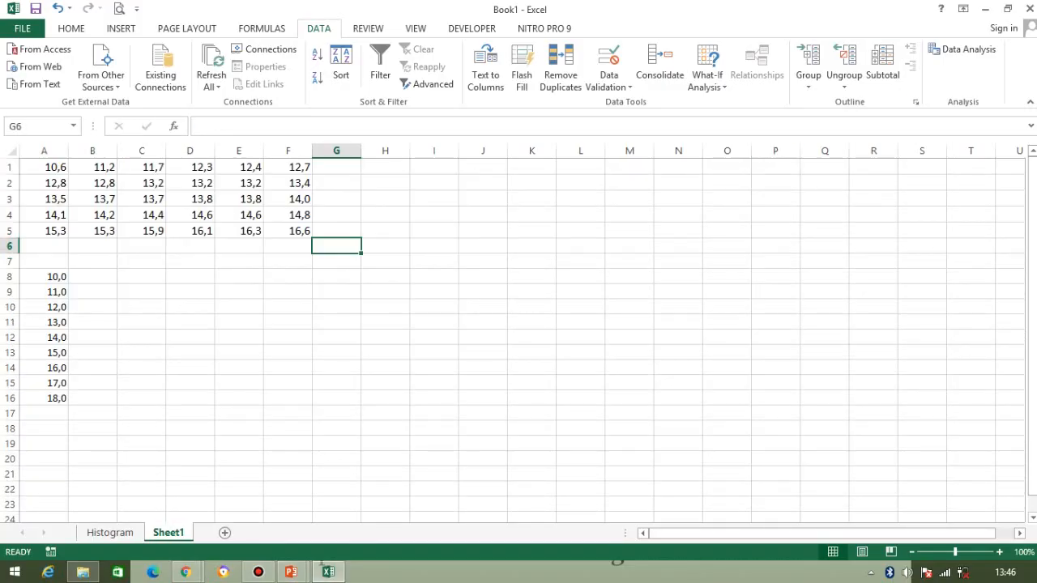
left_click(962, 49)
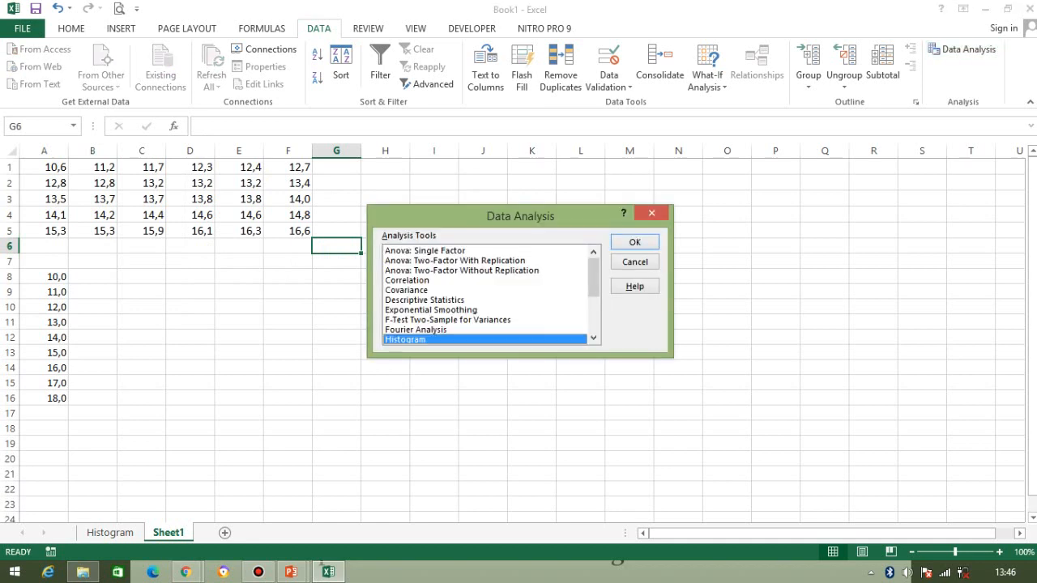
key("Return")
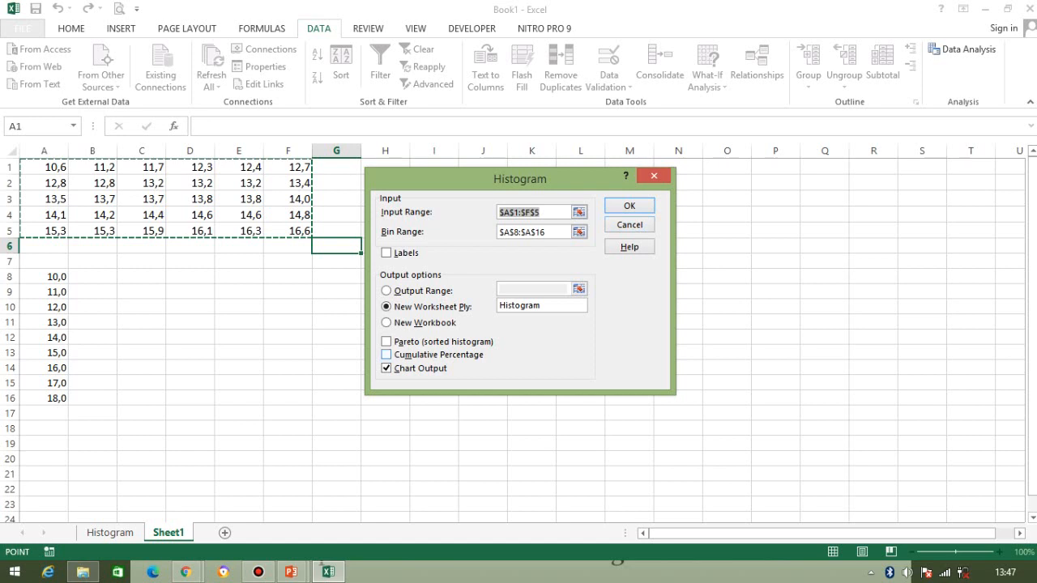
key("Escape")
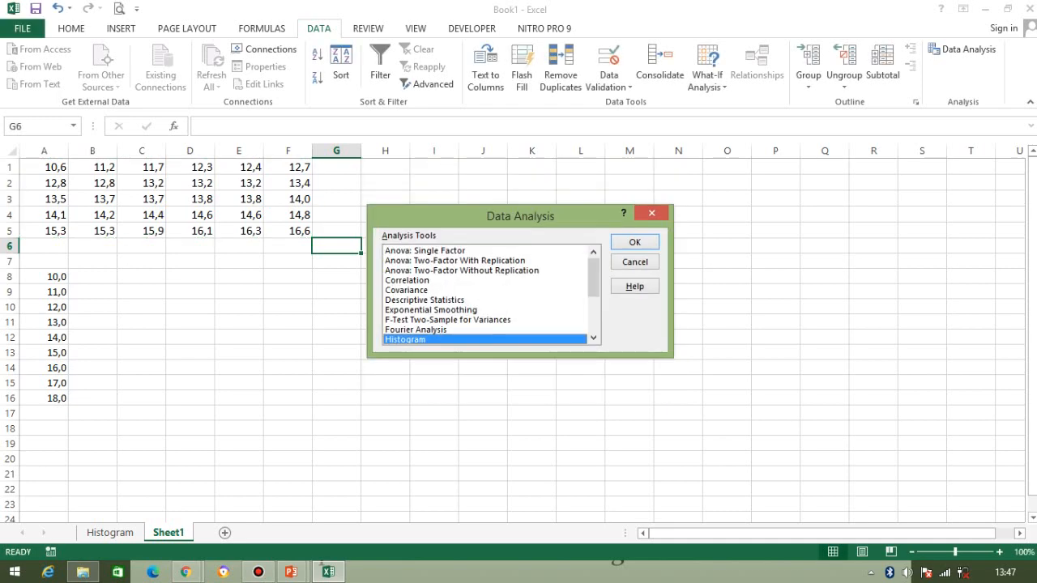
key("Escape")
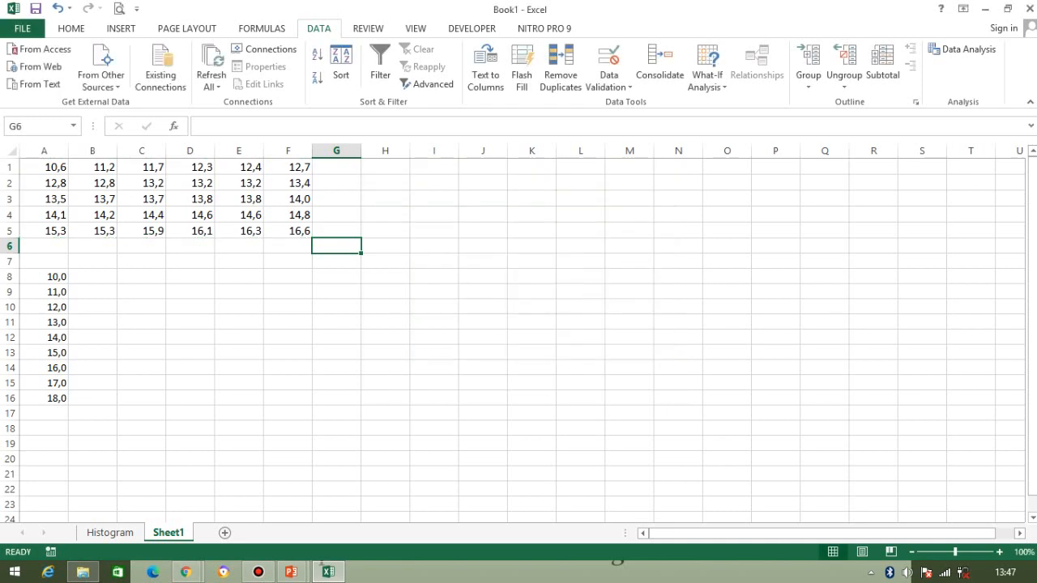
Step: Enlarge the chart on the Histogram sheet so that it reaches to about column L and row 15
left_click(111, 533)
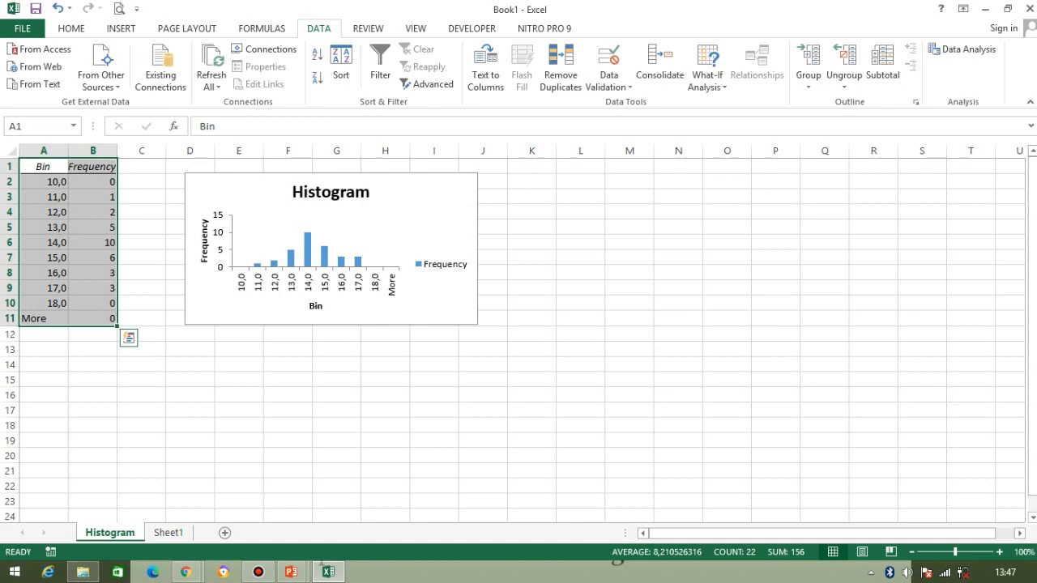
left_click(468, 320)
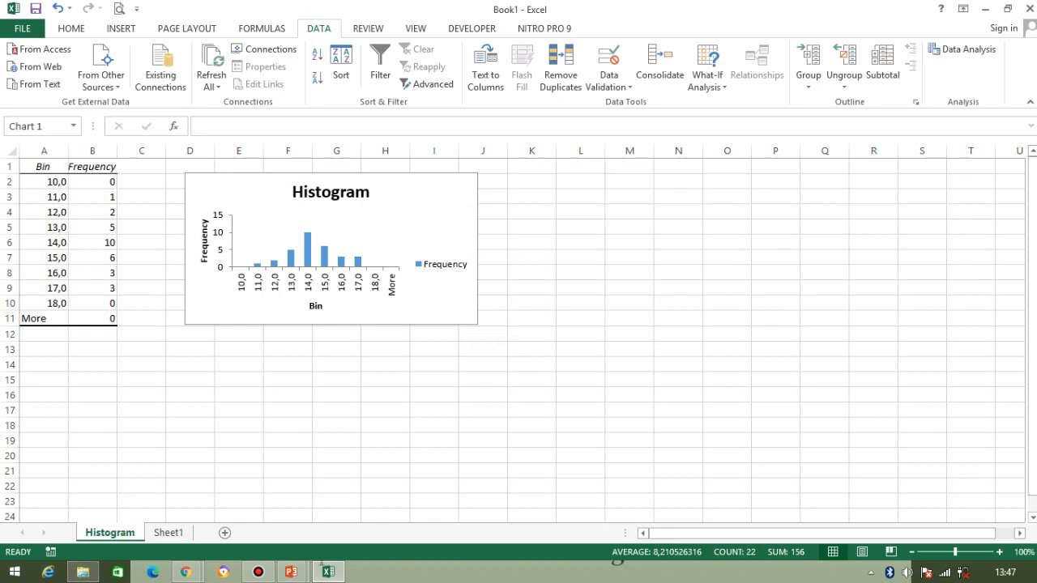
left_click_drag(479, 325, 606, 386)
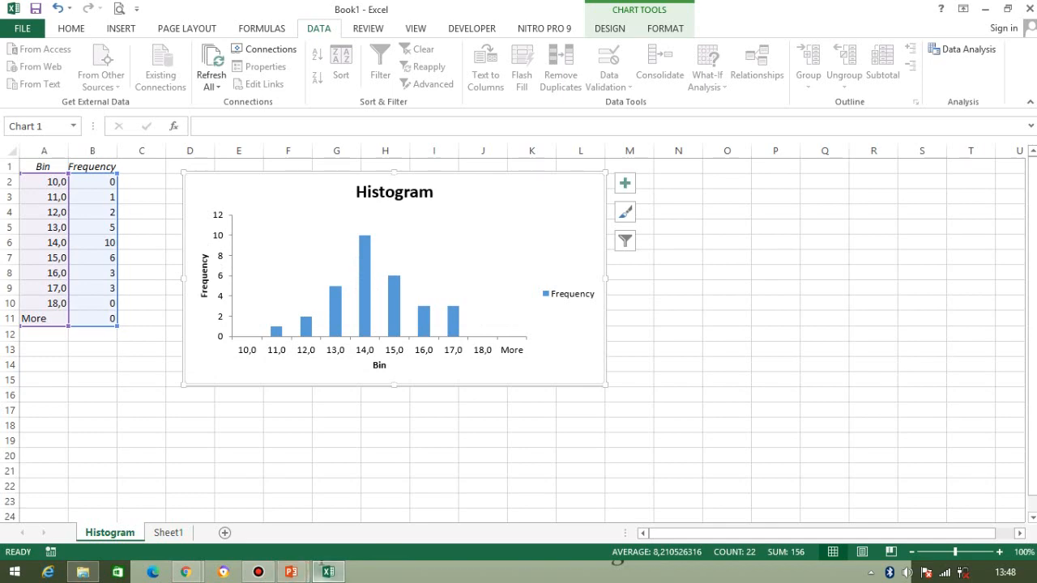
Step: Switch to the Google Meet call in Chrome to check the presentation, and return to the Excel workbook
mouse_move(292, 572)
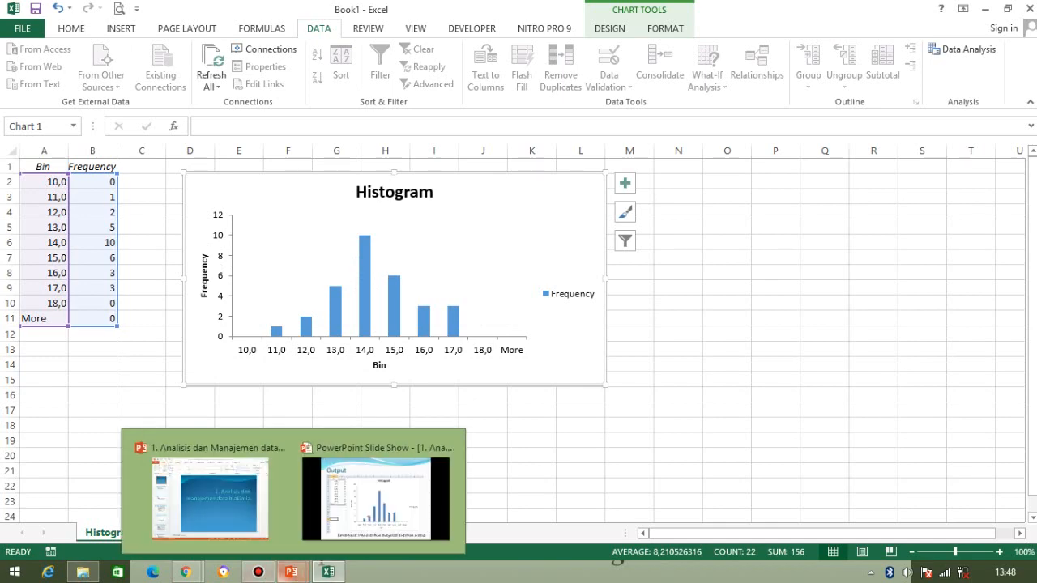
mouse_move(186, 572)
left_click(105, 495)
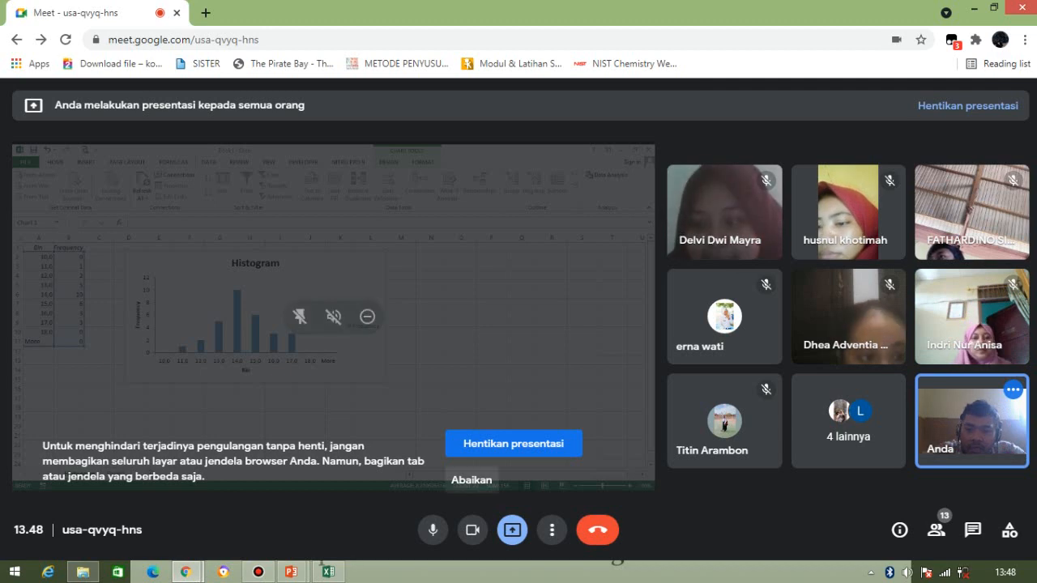
key("alt+Tab")
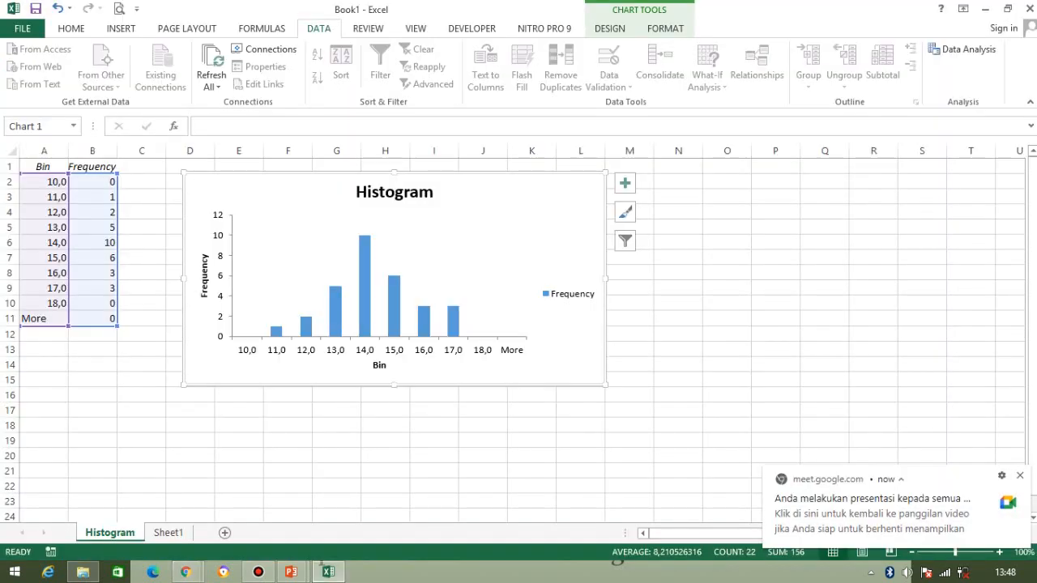
Step: Demonstrate increasing and decreasing the decimal places of cell A8 on Sheet1, finishing with one decimal place
left_click(168, 532)
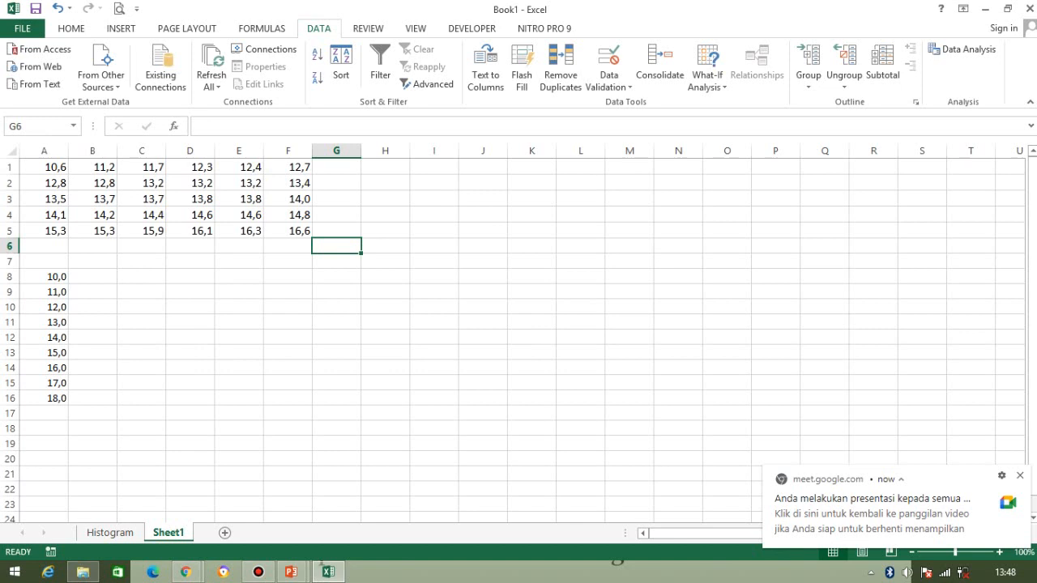
left_click(44, 277)
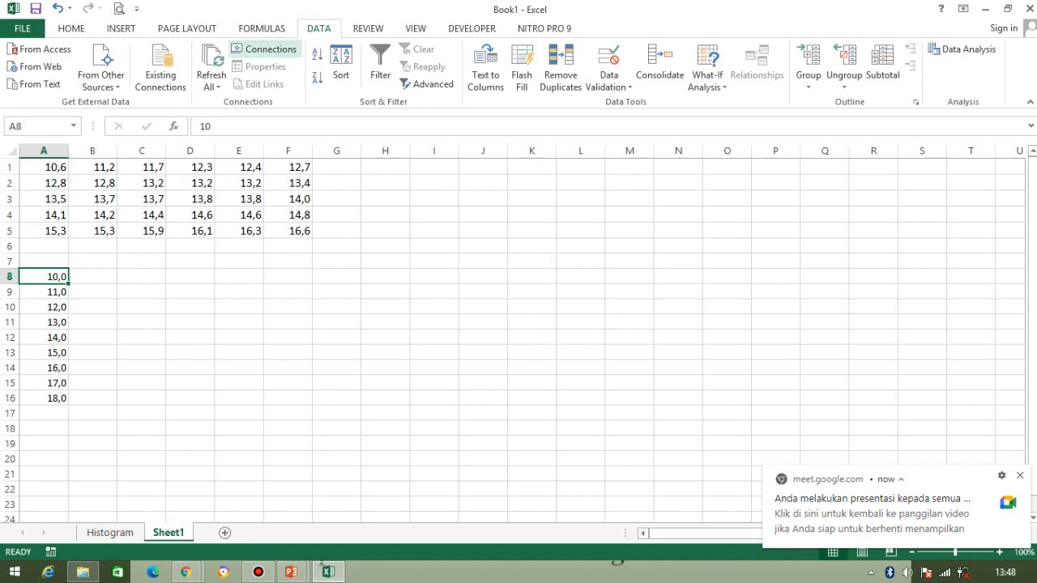
left_click(71, 28)
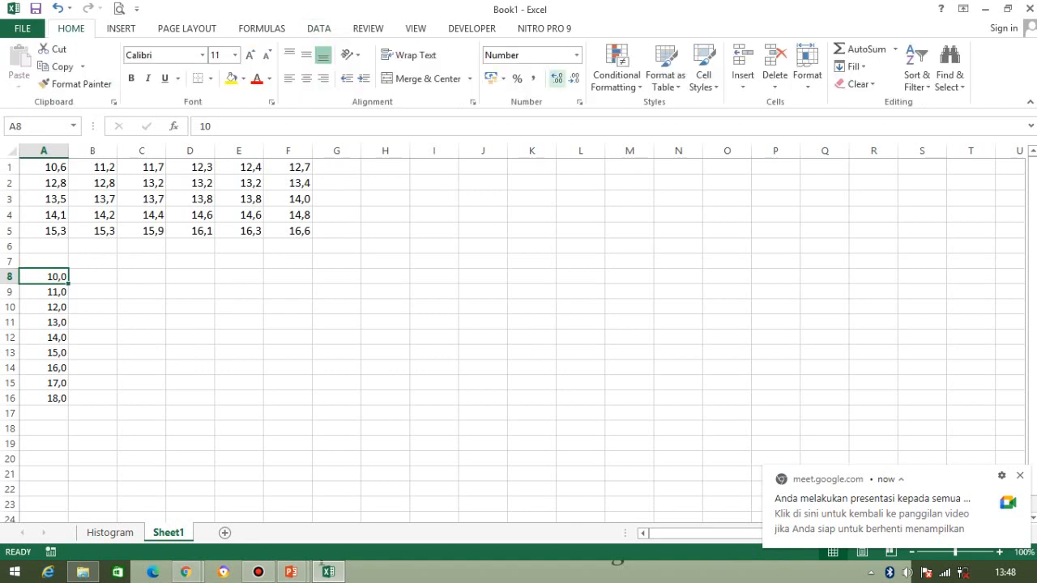
left_click(557, 79)
left_click(574, 79)
left_click(574, 79)
left_click(556, 79)
left_click(557, 78)
left_click(574, 78)
left_click(574, 78)
left_click(557, 79)
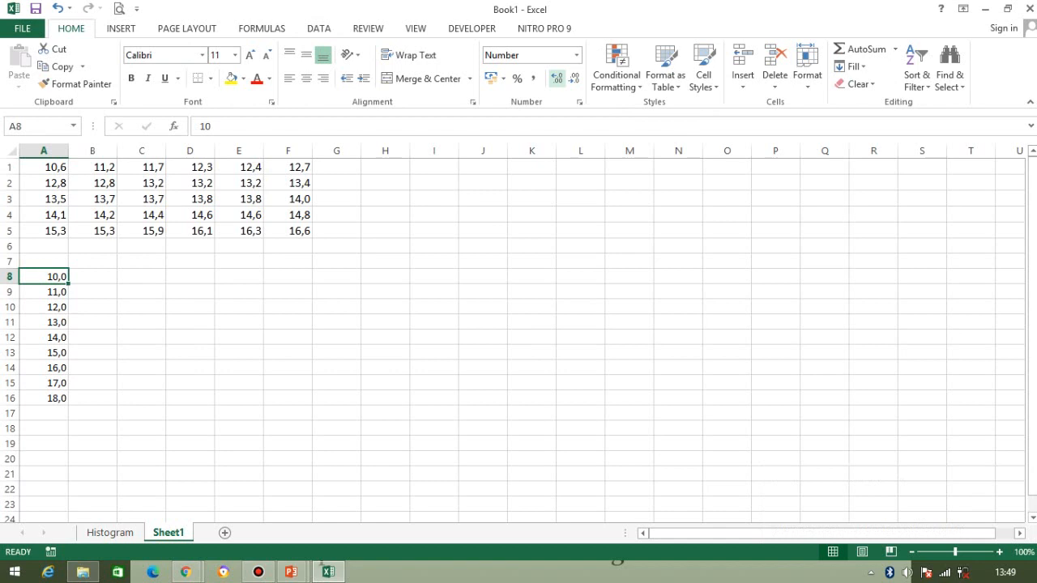
Step: Switch to the PowerPoint slide on determining the mean, standard deviation and RSD with Excel, and return to Sheet1 in Excel
key("alt+Tab")
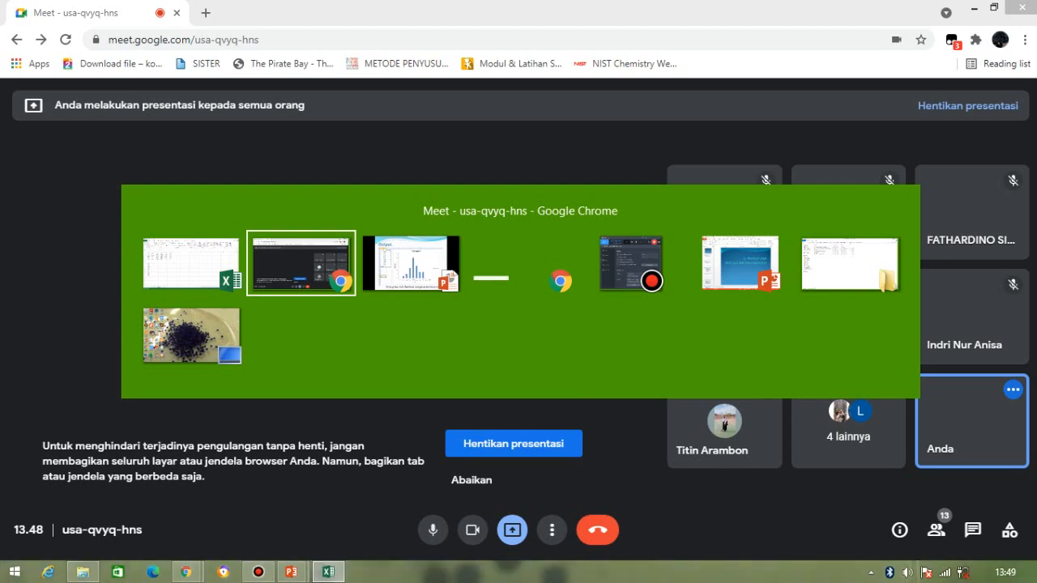
key("Tab")
key("Tab")
key("Tab")
key("Tab")
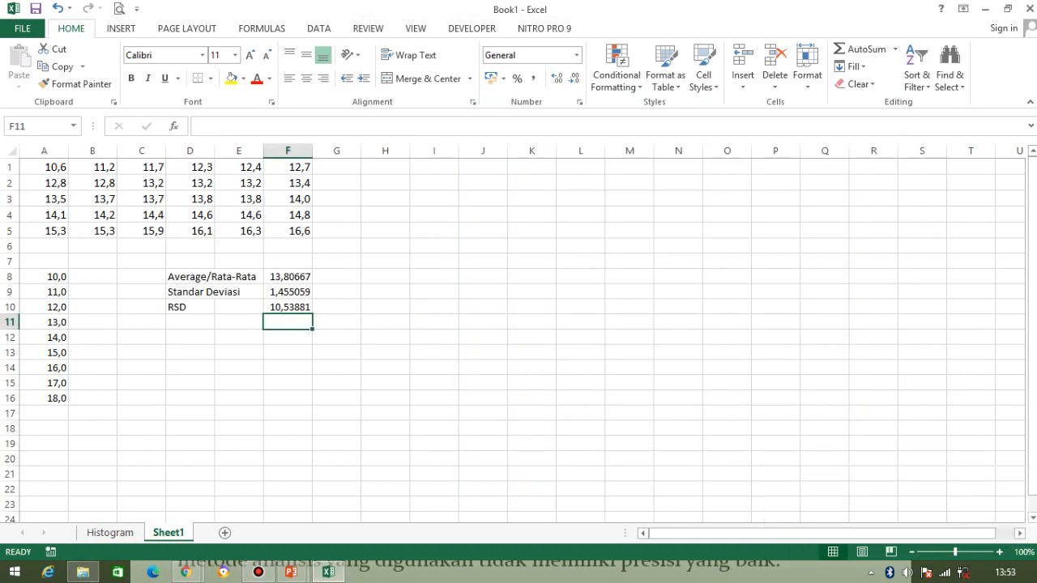
key("alt+Tab")
key("alt+Tab")
key("alt+Tab")
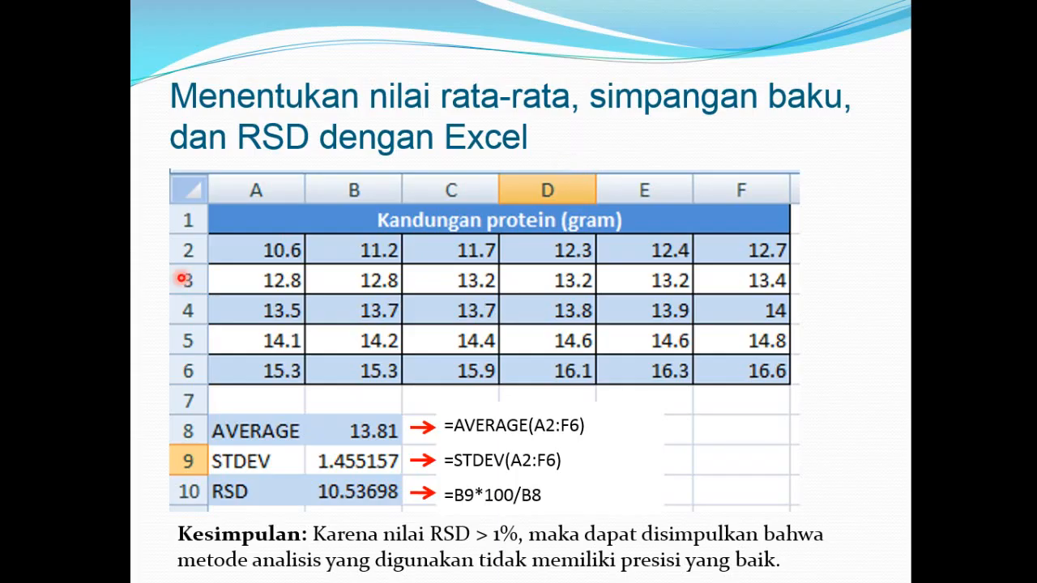
key("alt+Tab")
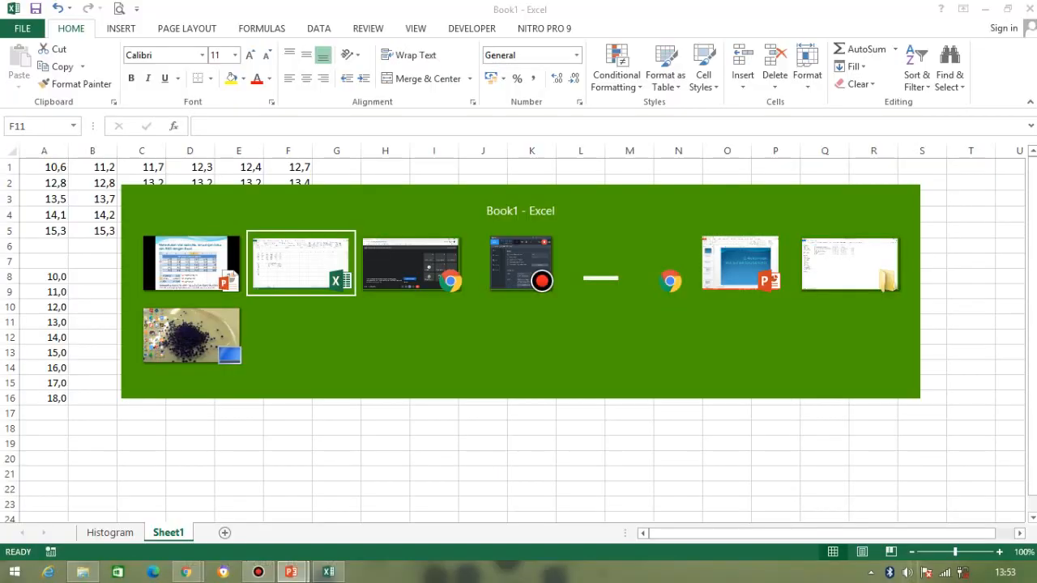
Step: Re-enter the formula =AVERAGE(A1:F5) in cell F8, beside the Average/Rata-Rata label
key("Up")
key("Up")
key("Up")
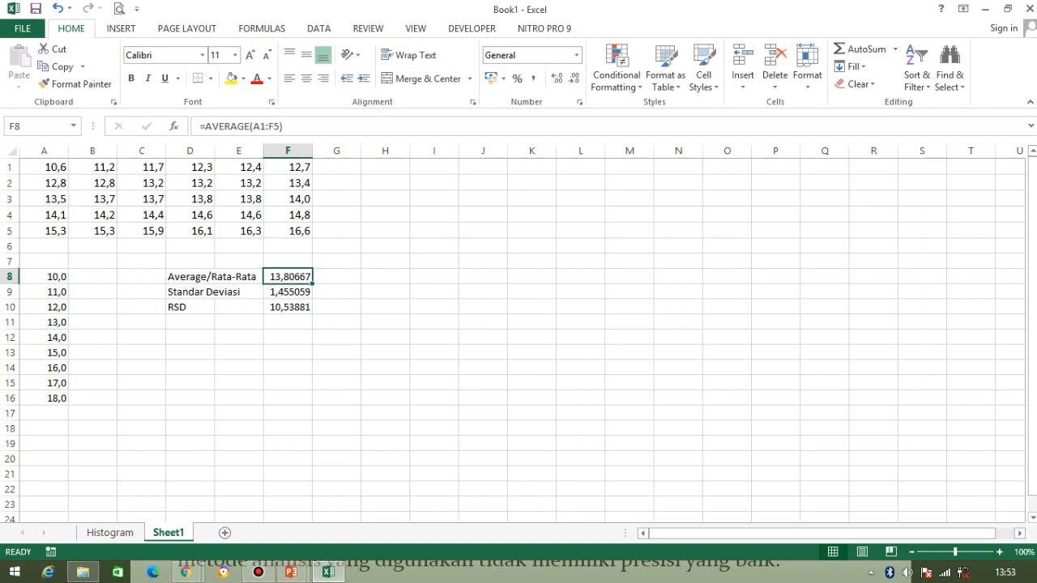
key("Left")
key("Left")
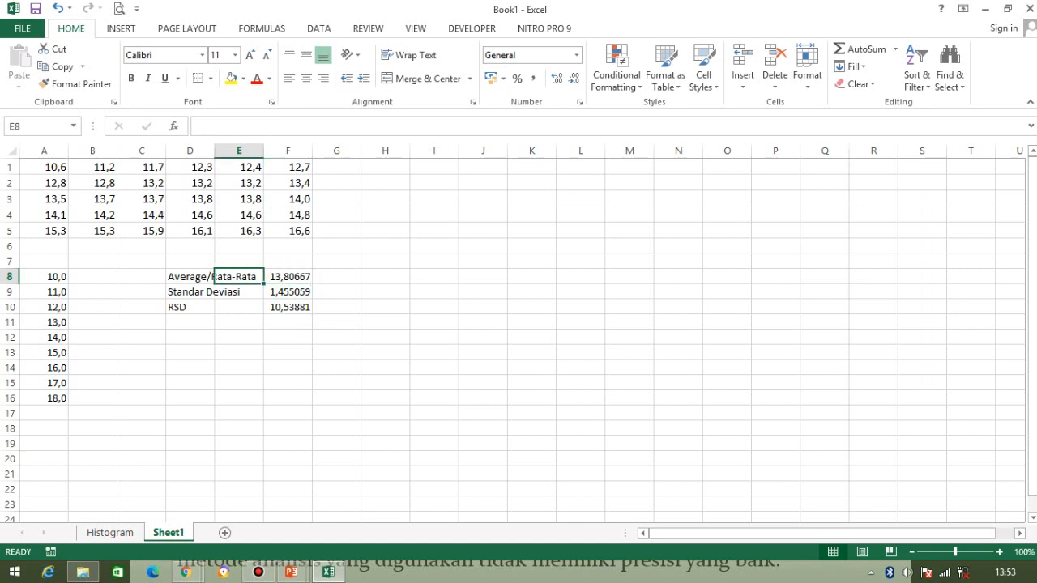
key("Right")
key("Right")
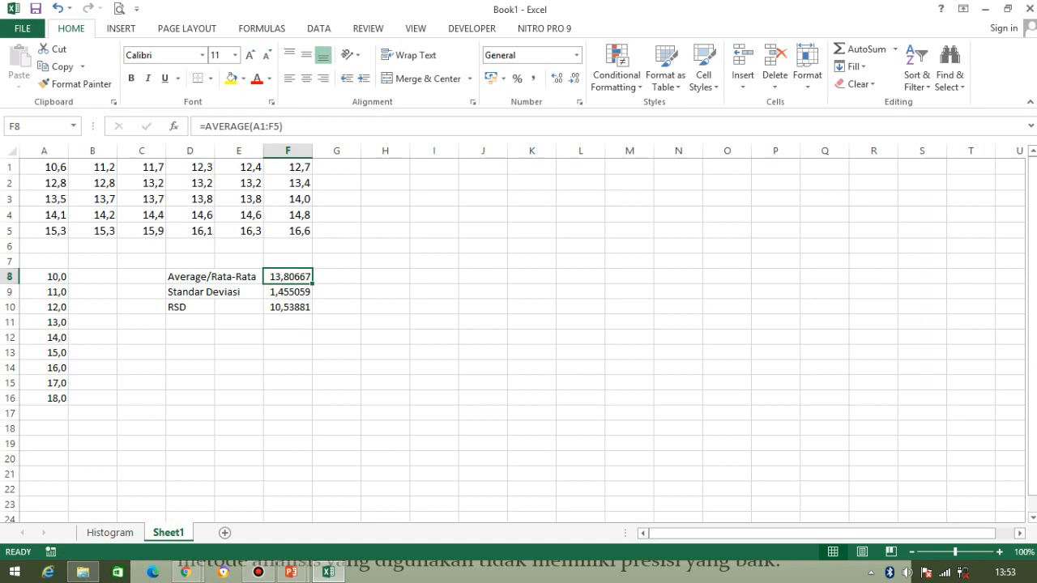
type("=")
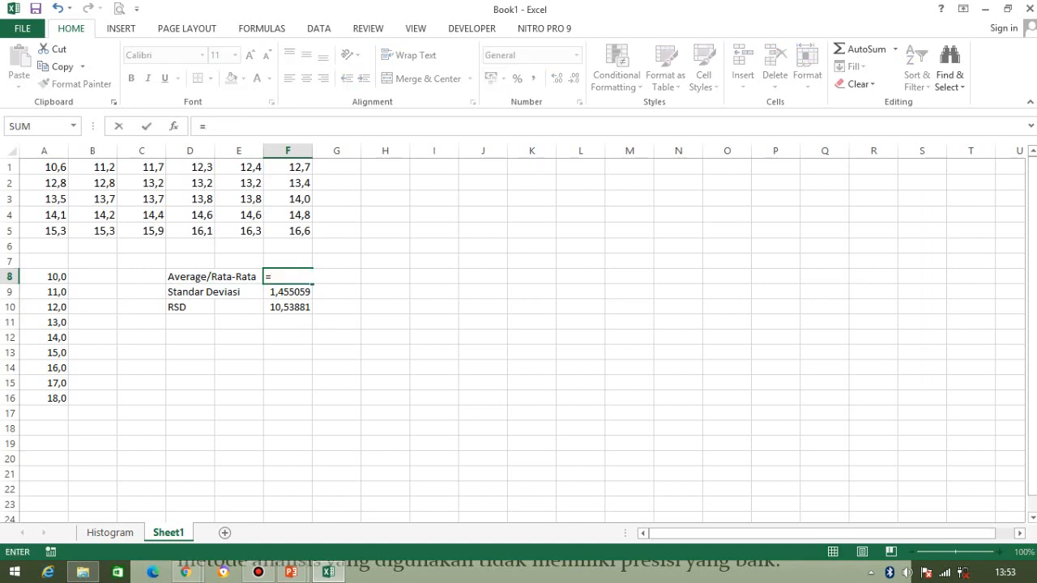
type("AVE")
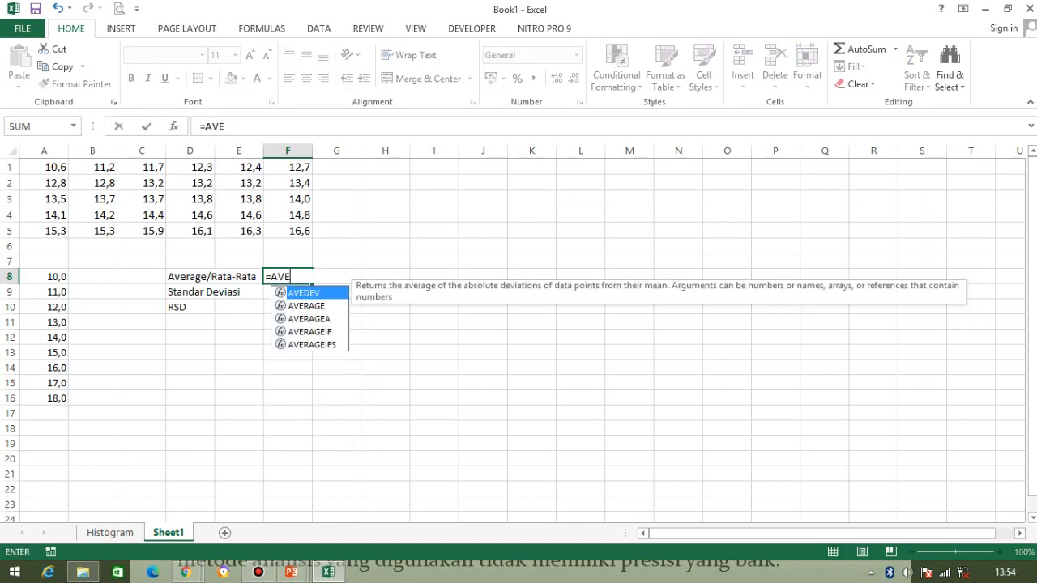
type("RAGE")
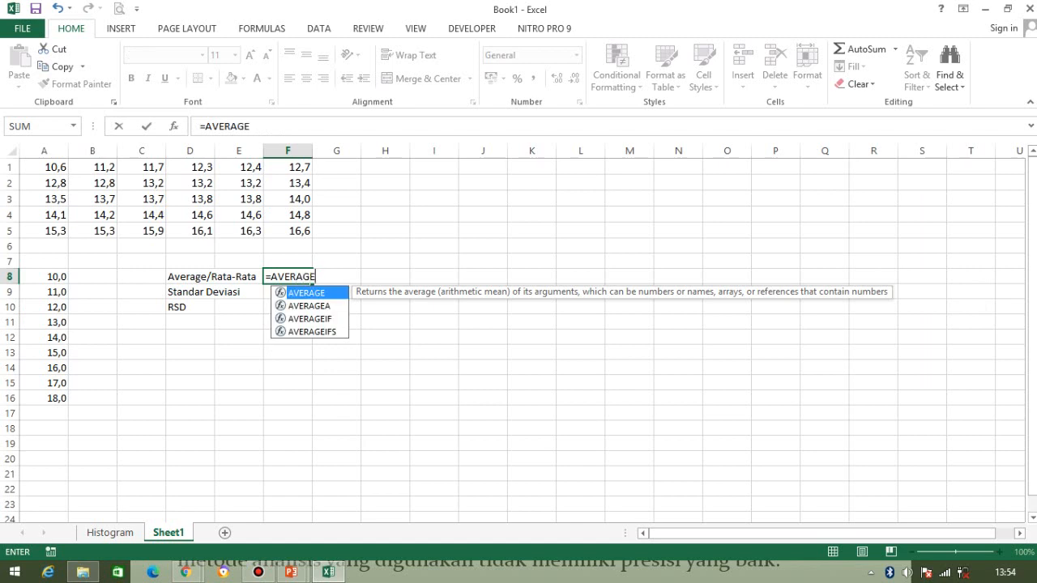
type("(")
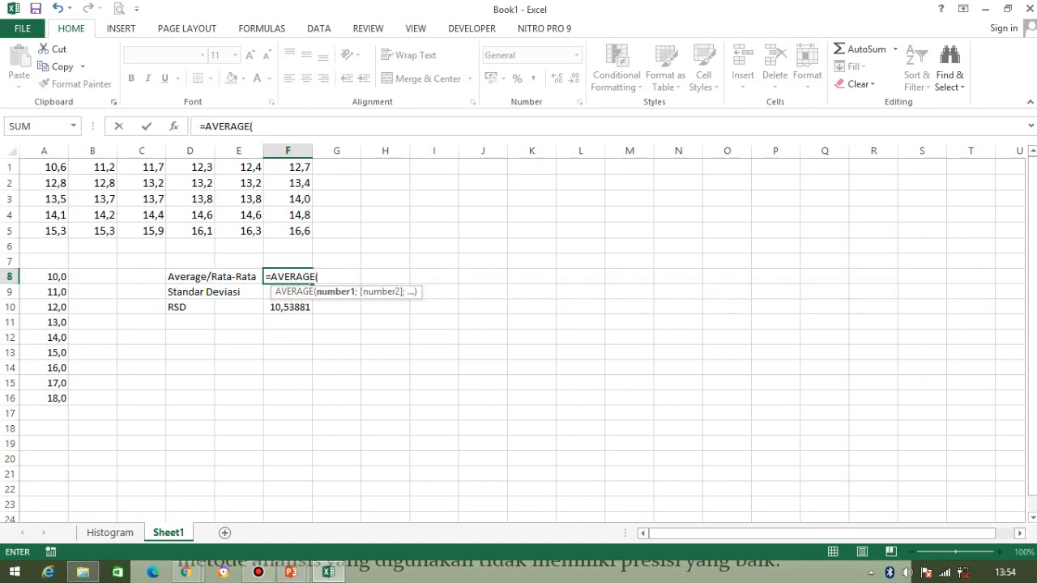
left_click_drag(48, 167, 300, 231)
type(")")
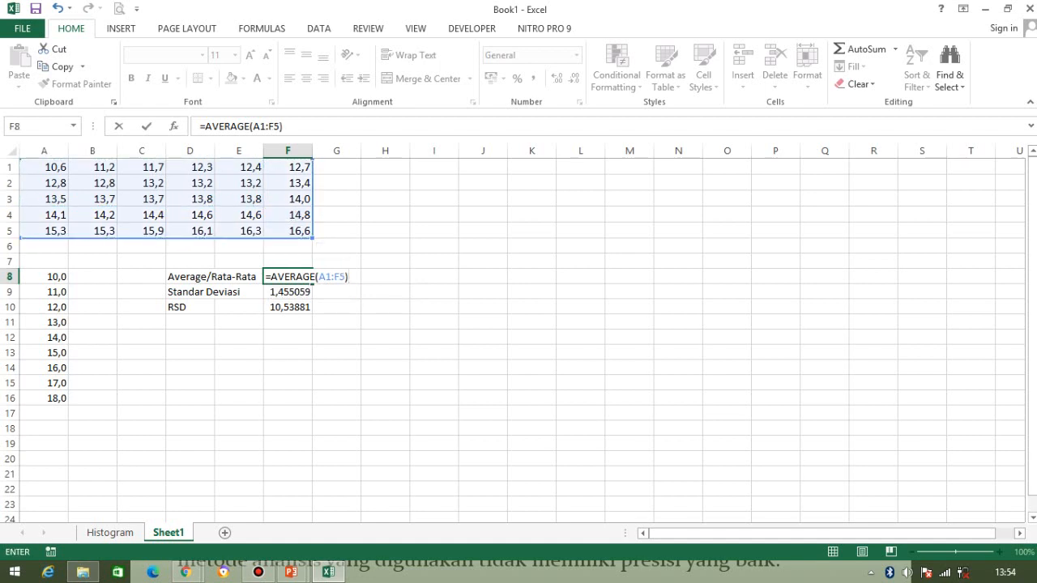
key("Return")
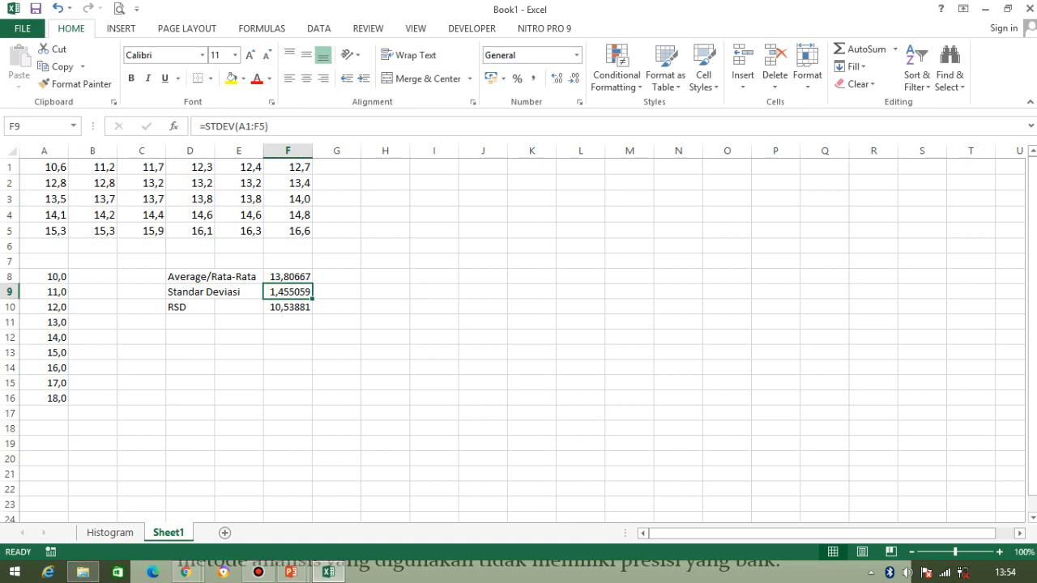
Step: Re-enter the formula =STDEV(A1:F5) in cell F9, beside the Standar Deviasi label
type("=")
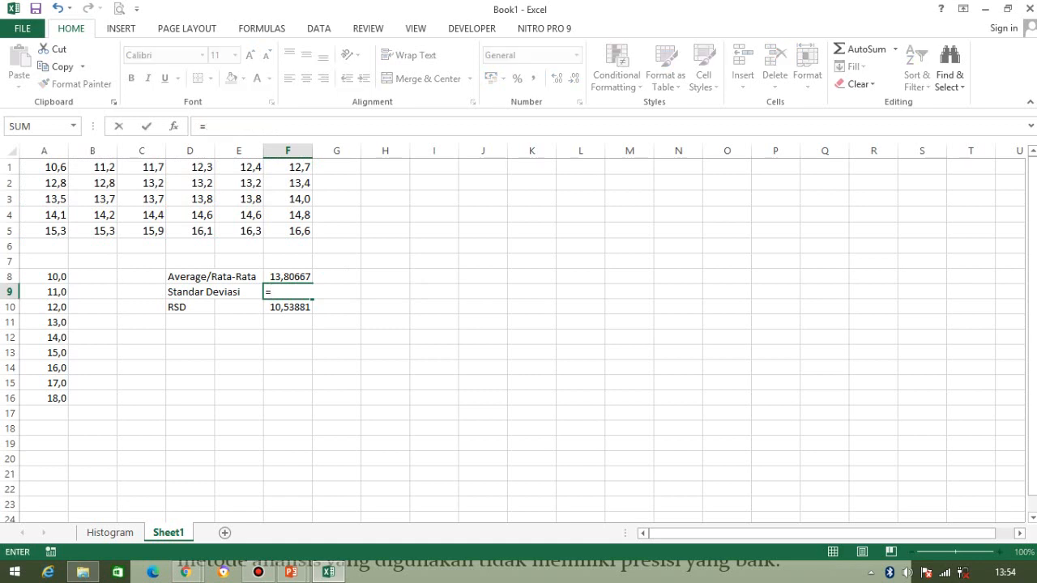
type("STDE")
type("V")
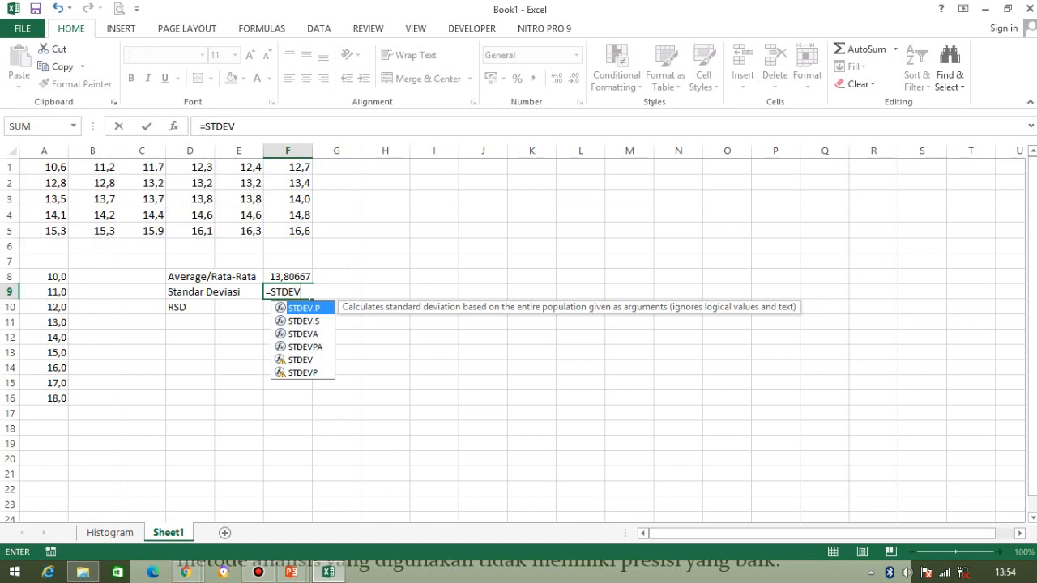
type("(")
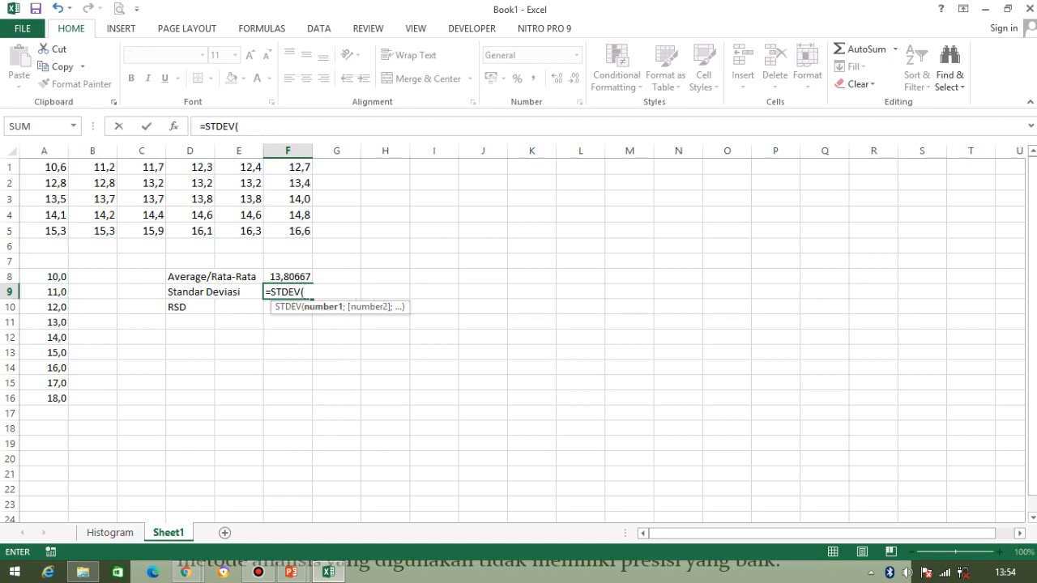
left_click_drag(44, 166, 312, 236)
type(")")
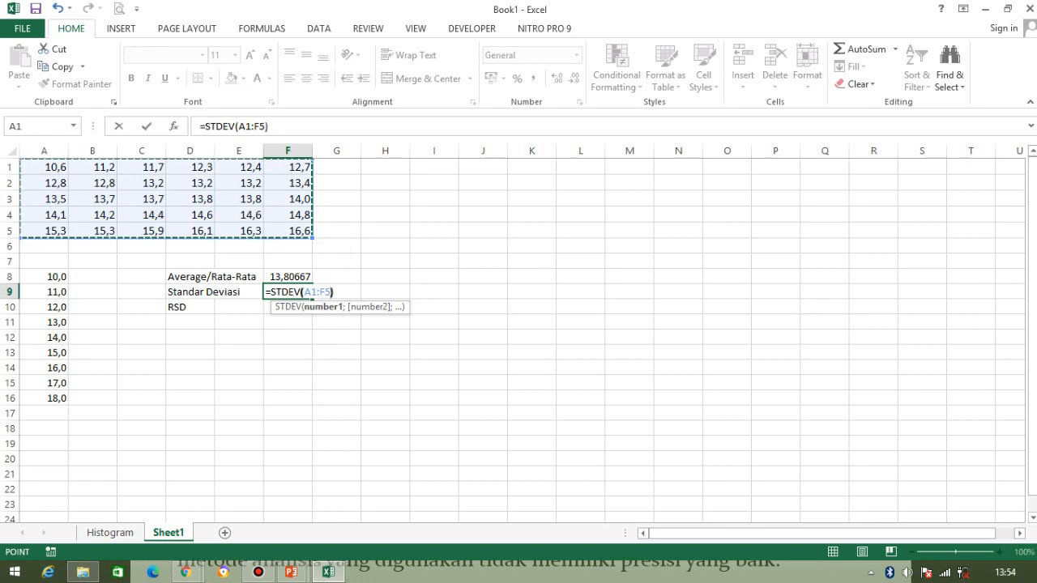
key("Return")
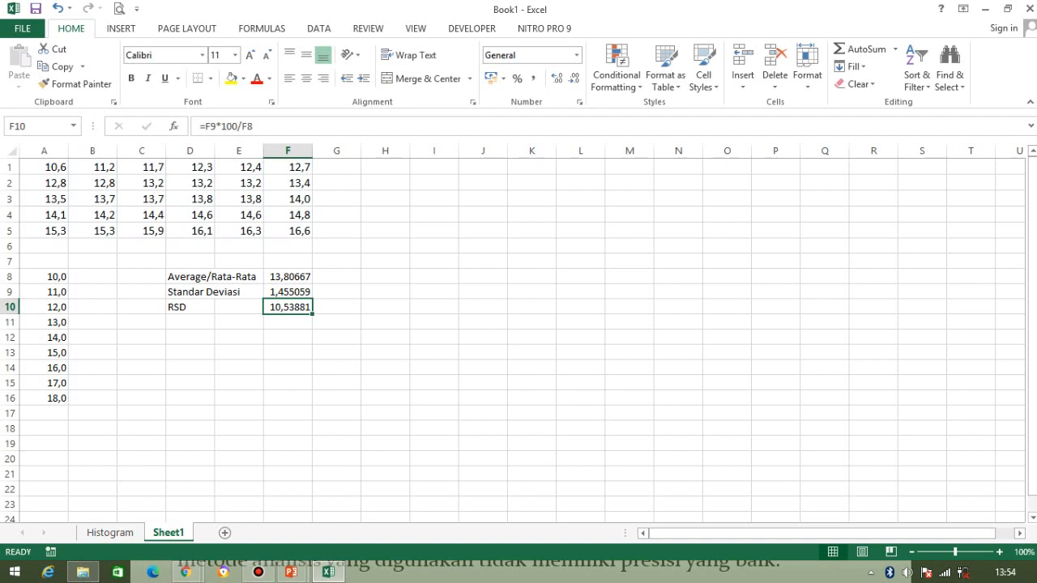
Step: Clear the RSD result in cell F10 and re-enter it as the formula =F9*100/F8
key("Delete")
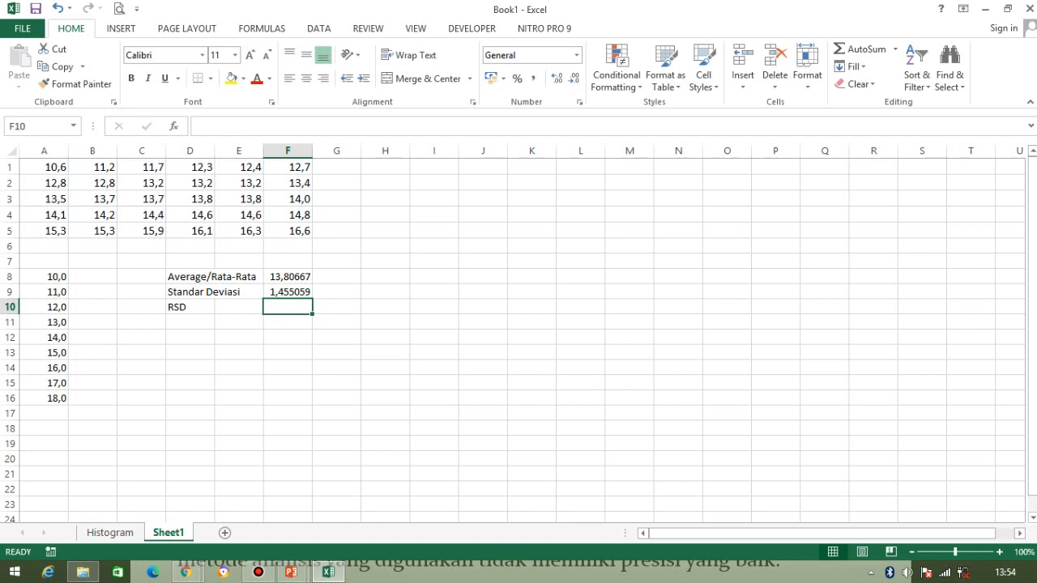
type("=")
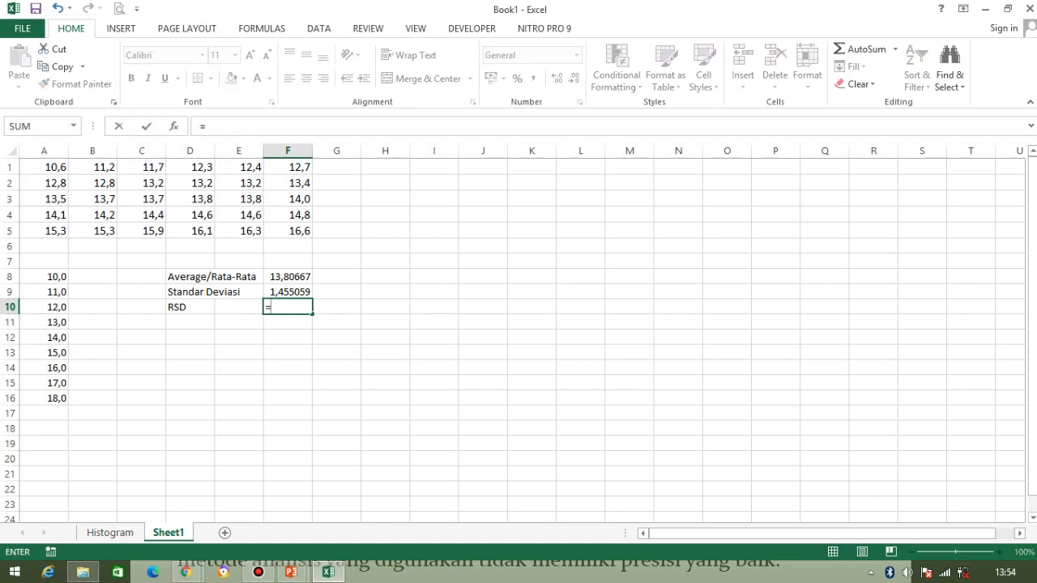
left_click(288, 292)
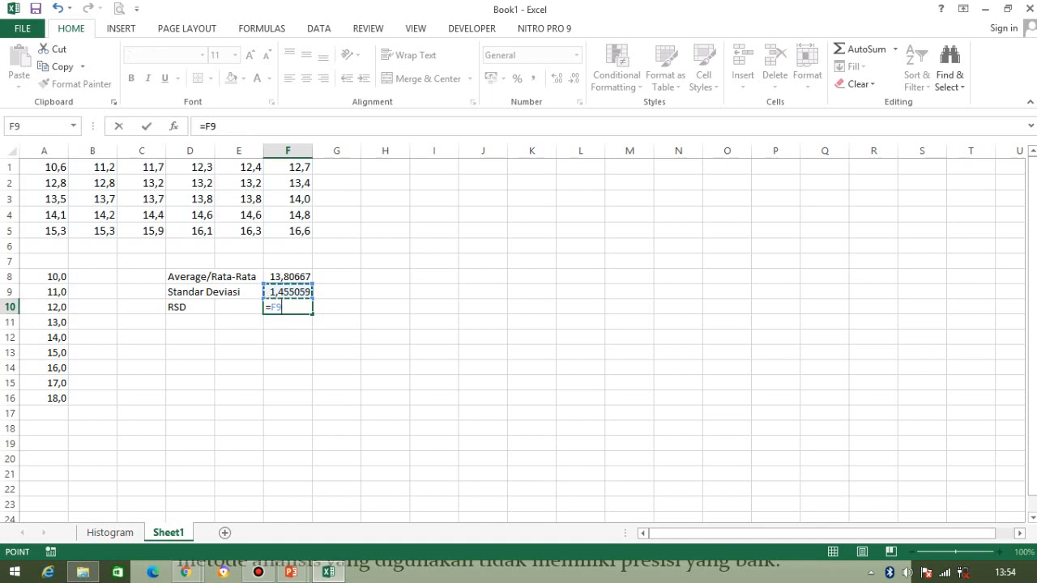
type("*100")
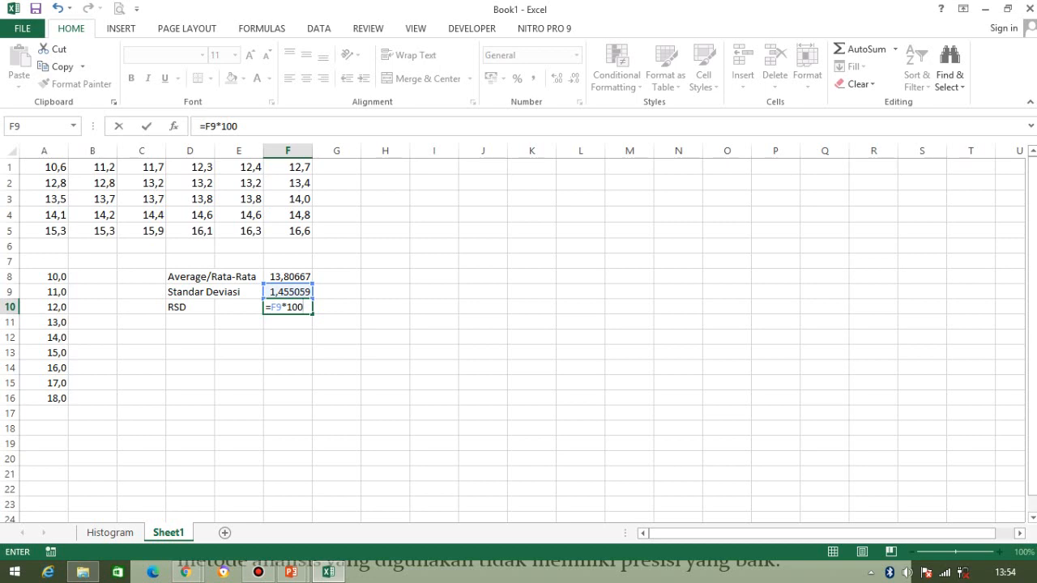
type("/")
key("Up")
key("Up")
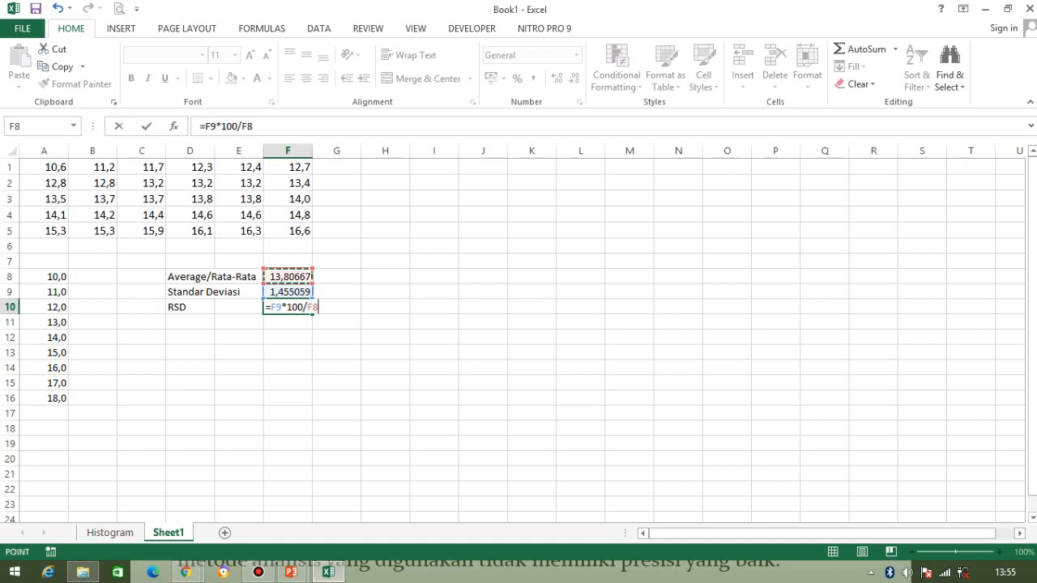
key("Return")
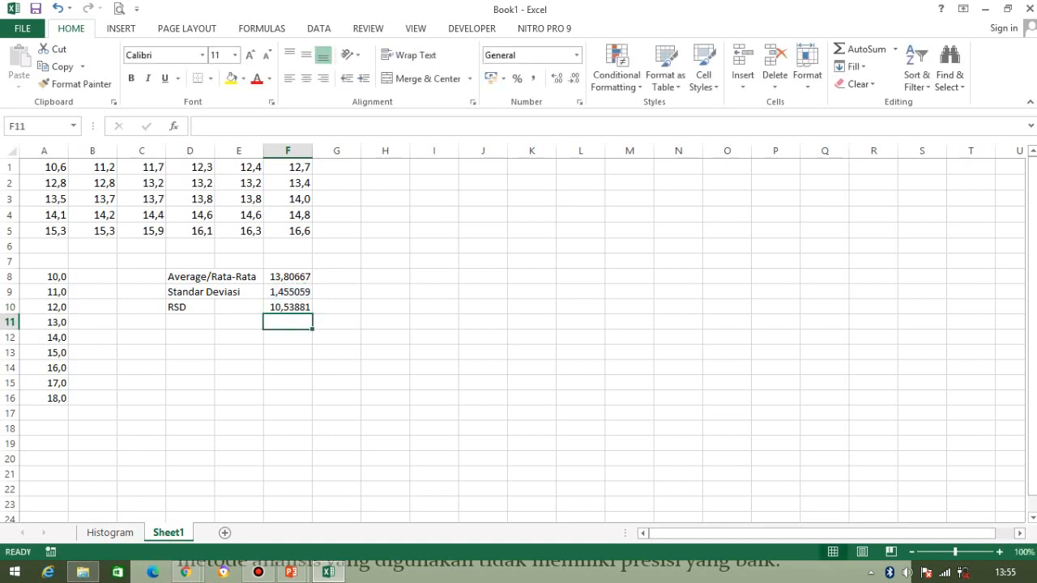
Step: Compare the PowerPoint slide's formulas with the average and standard deviation cells in Excel, and open the Histogram sheet
key("alt+Tab")
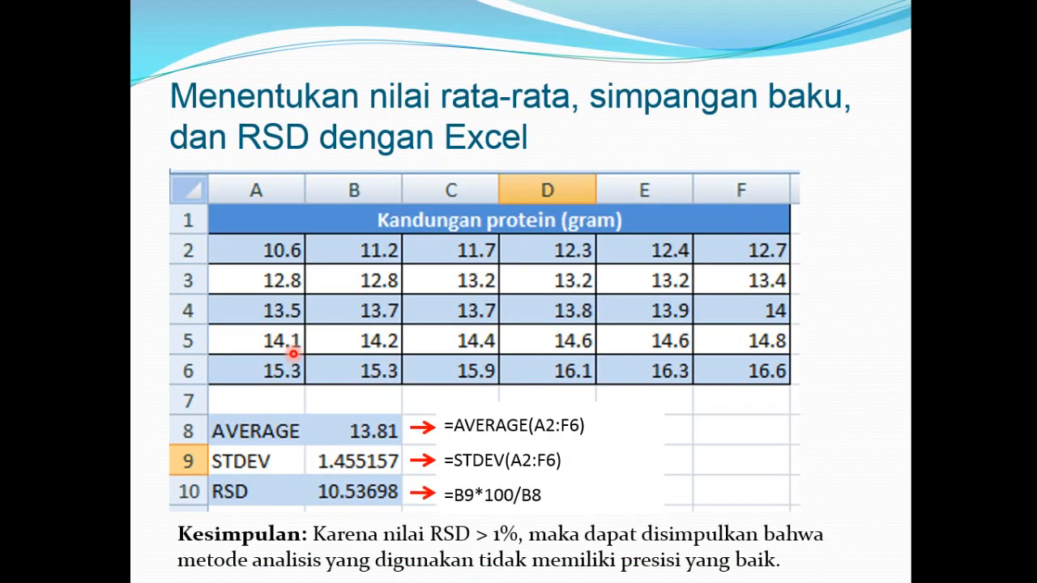
key("alt+Tab")
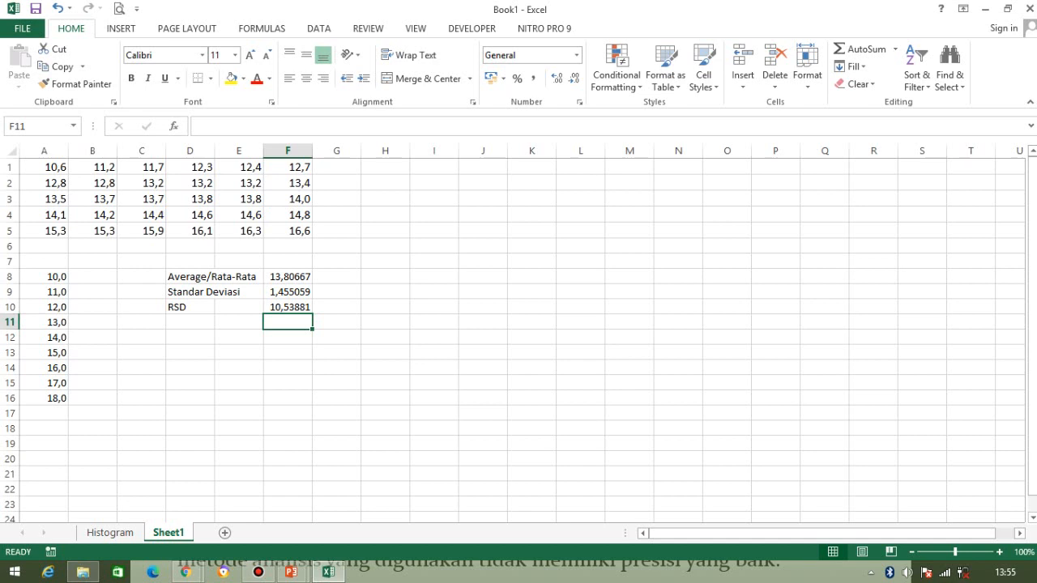
key("Up")
key("Up")
key("Up")
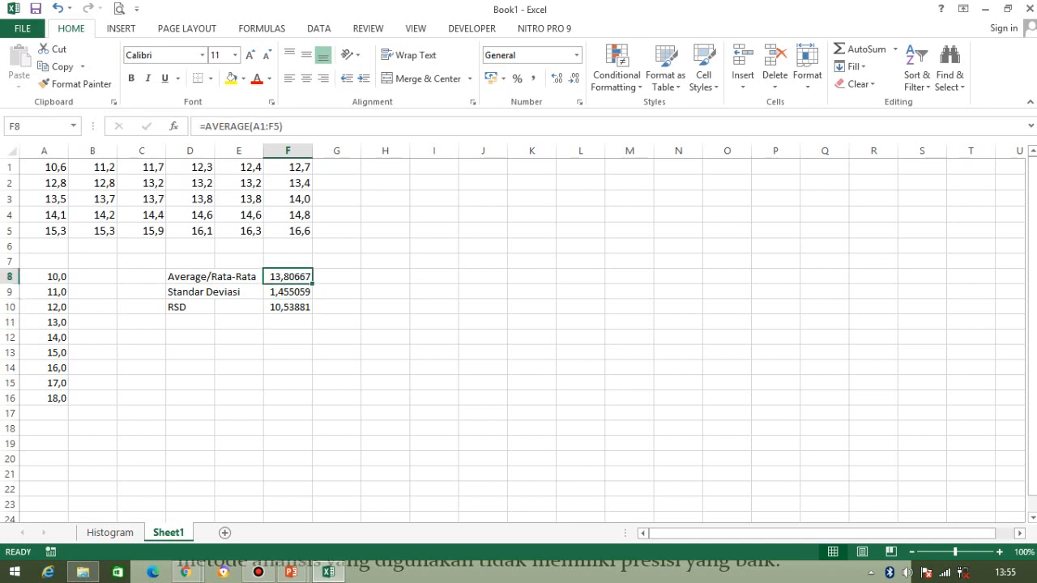
key("Down")
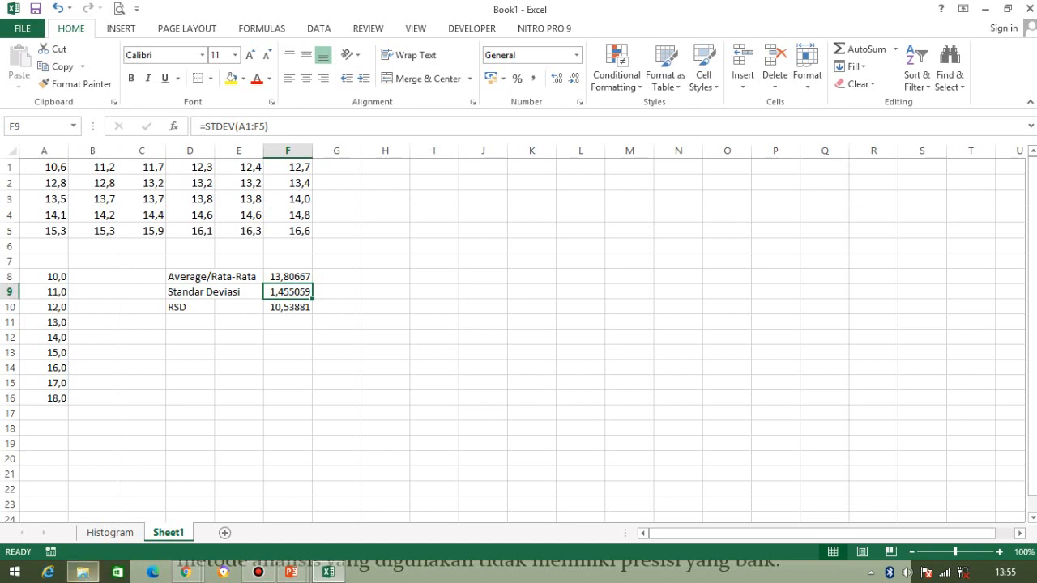
left_click(109, 533)
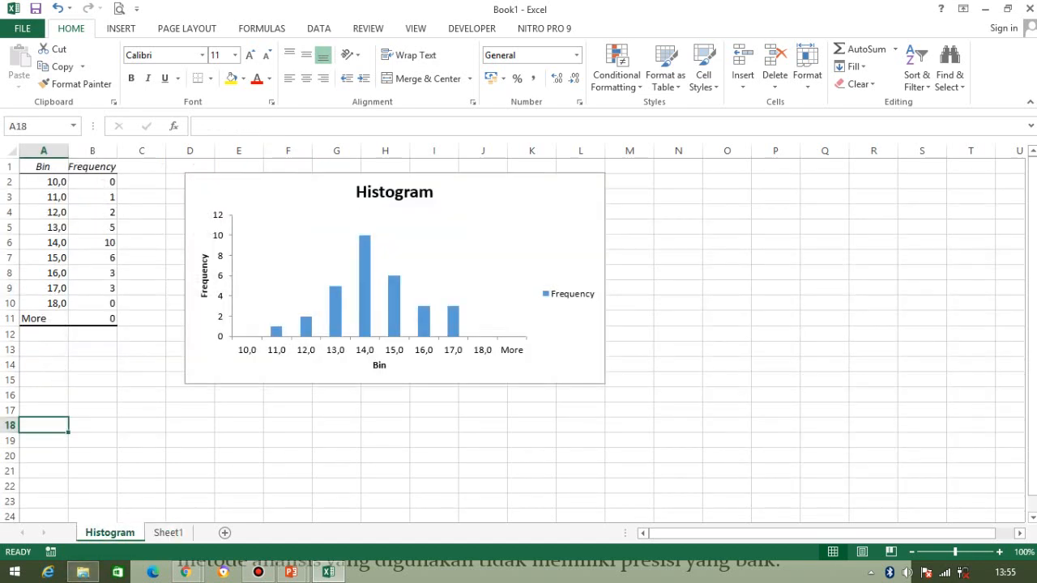